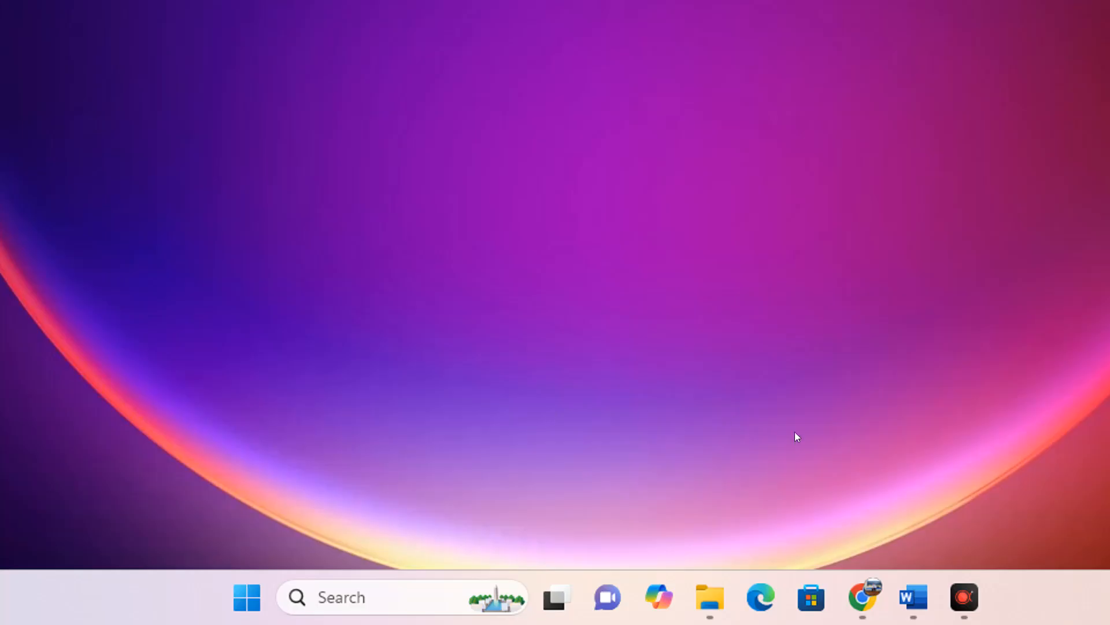
Switch to Google Drive in Chrome and create a folder named SOAL UJIAN inside the YOUTUBE SPREADSHEET folder.
click(840, 597)
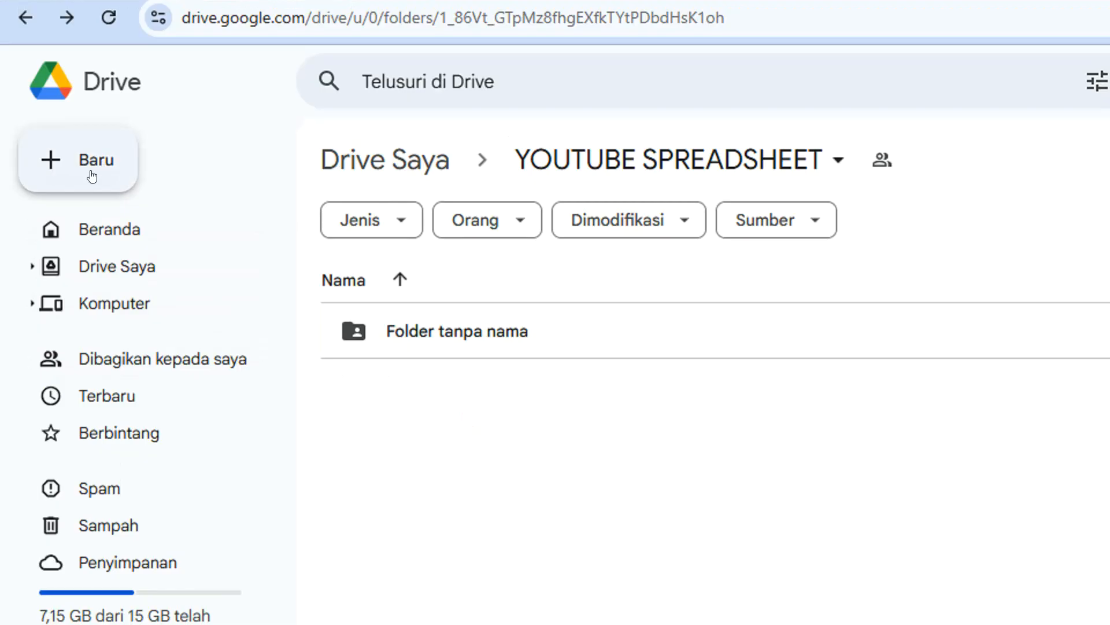
click(69, 173)
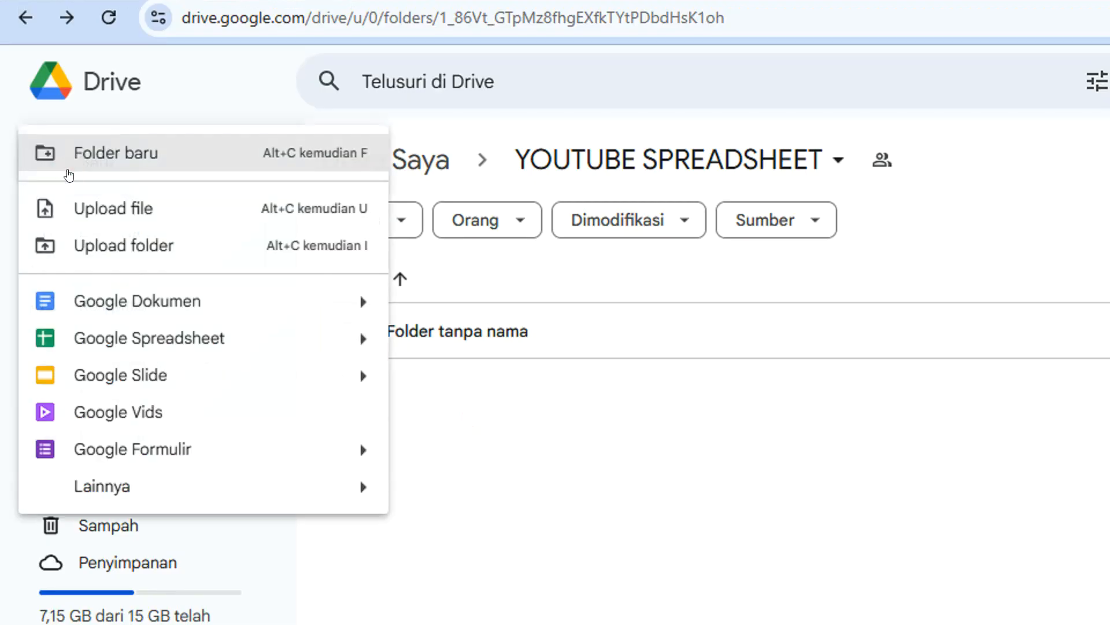
click(106, 163)
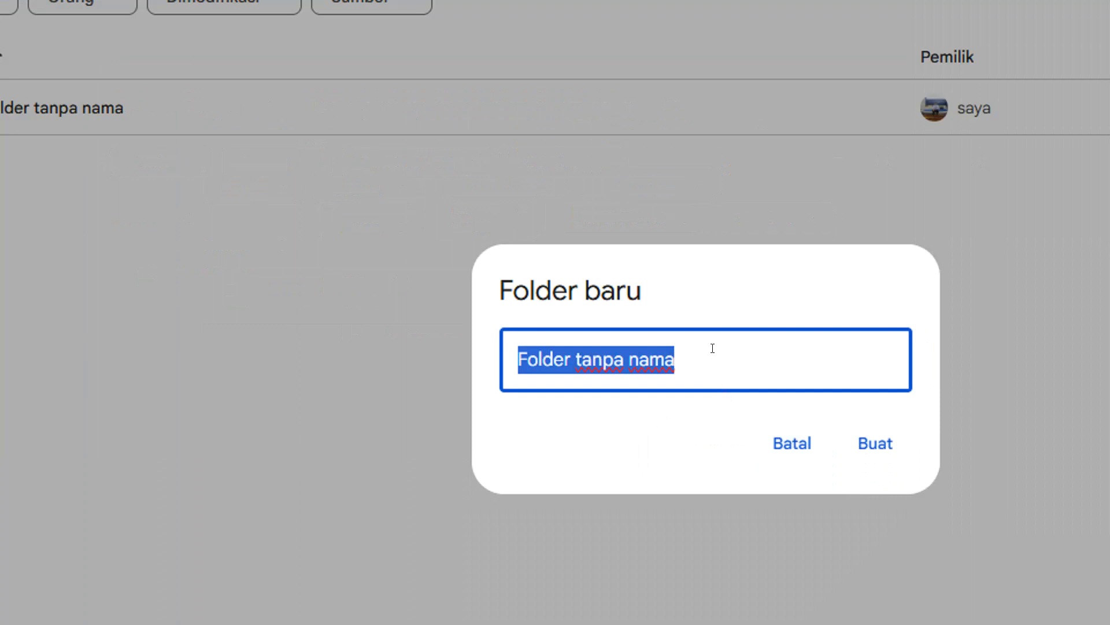
text(SOAL UJ)
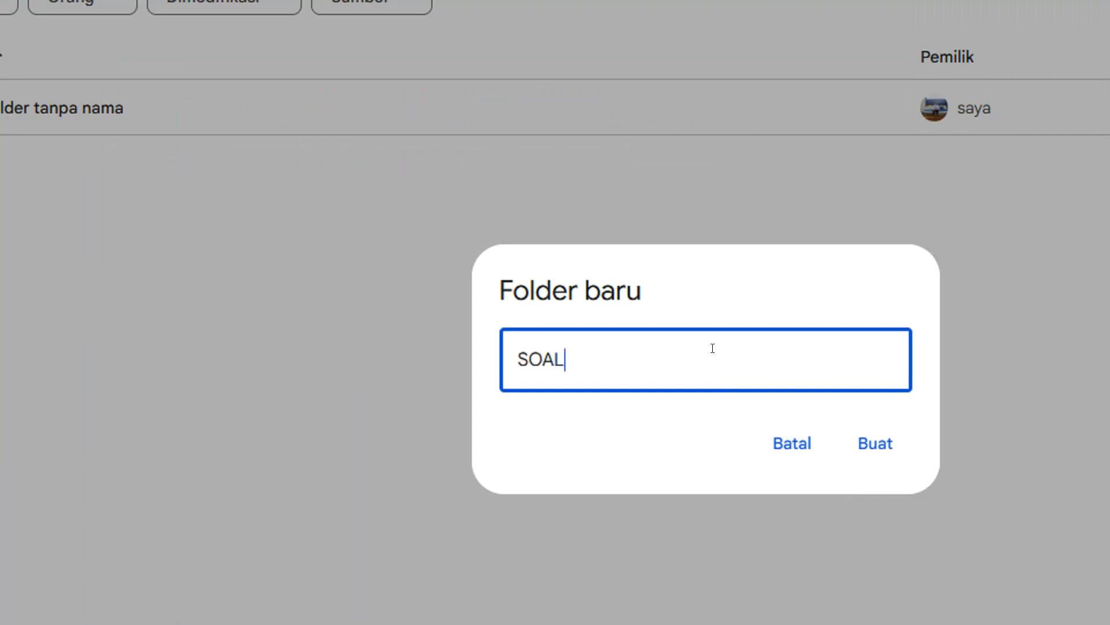
text(IAN)
click(870, 444)
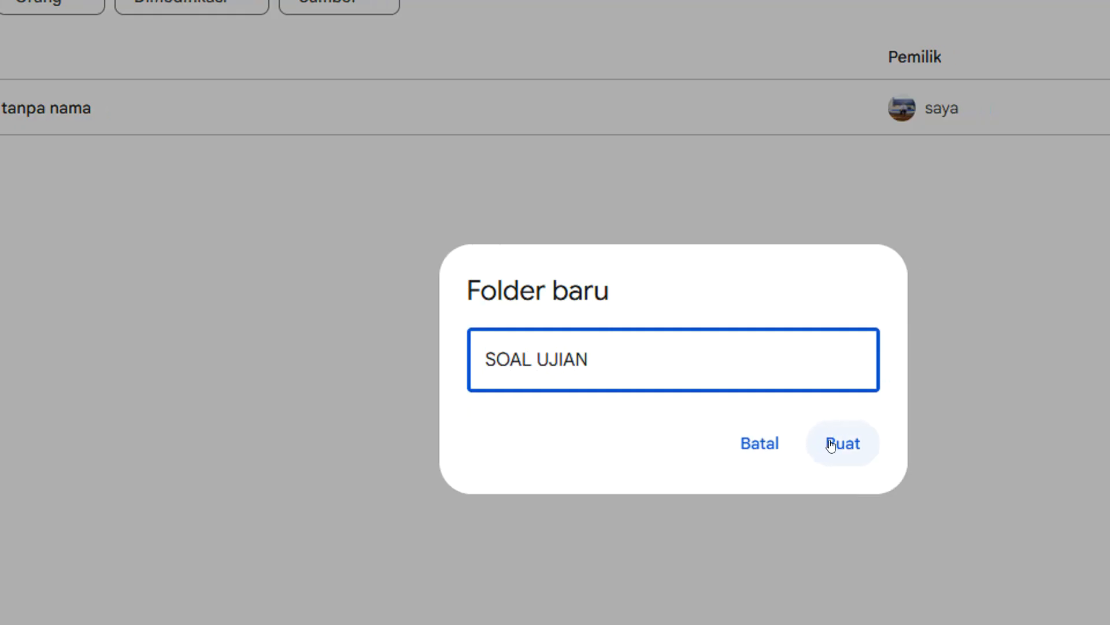
click(87, 213)
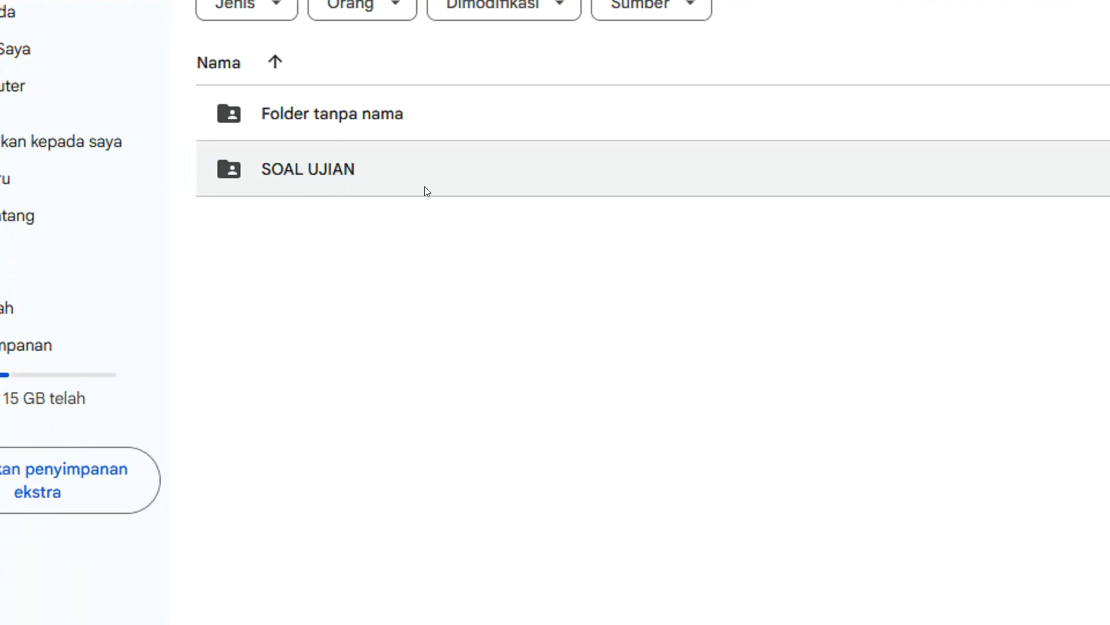
Open the SOAL UJIAN folder and create a new Google Form in it, accepting creation in the shared folder.
double_click(317, 173)
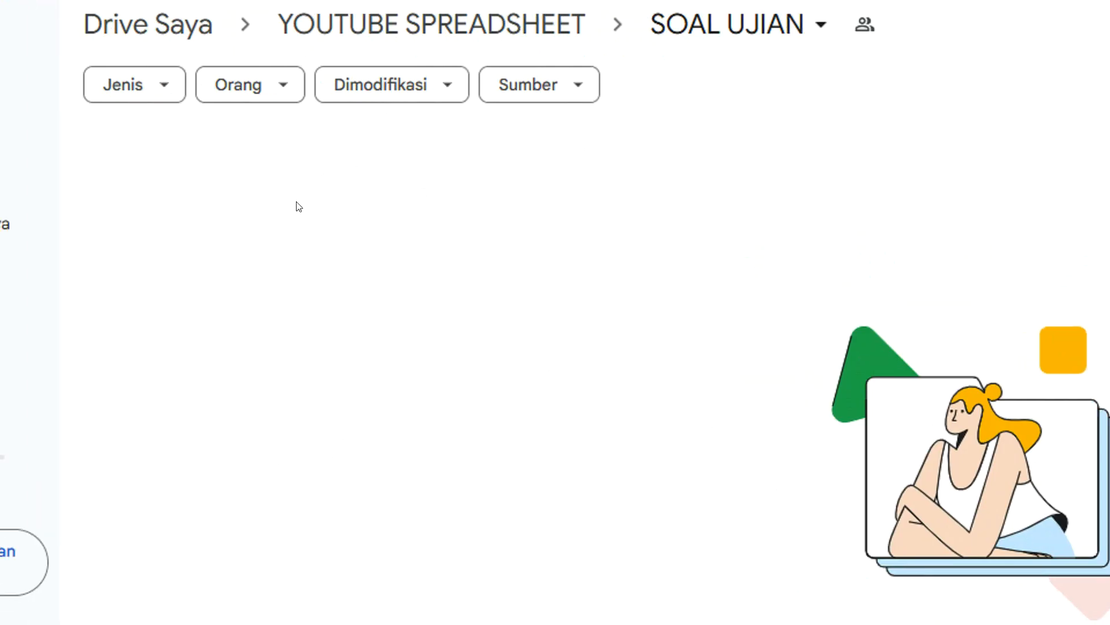
right_click(296, 175)
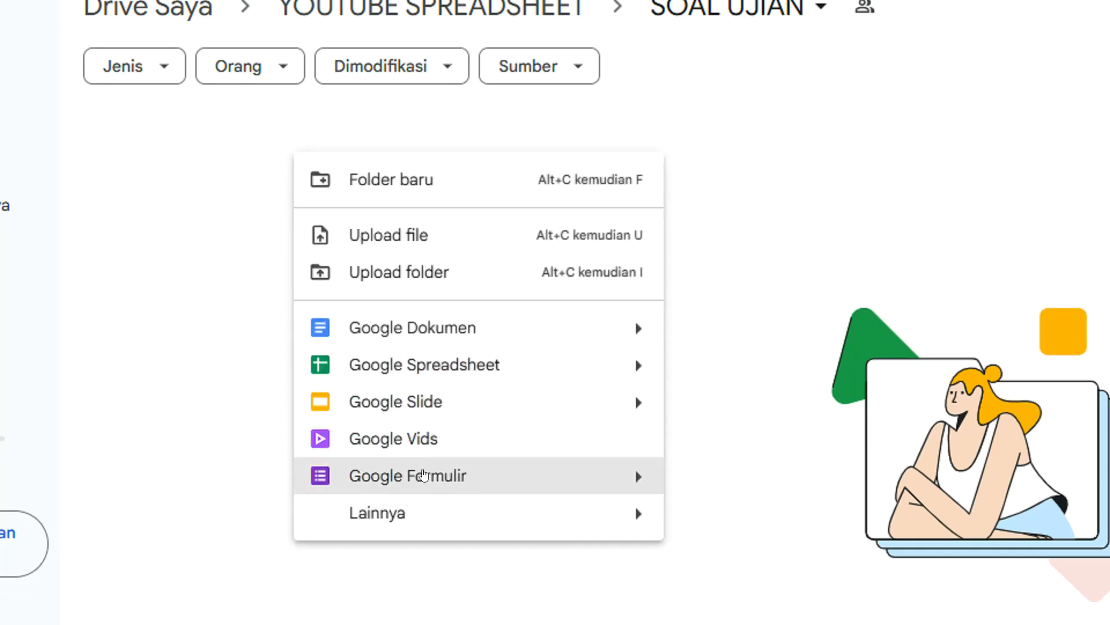
click(570, 473)
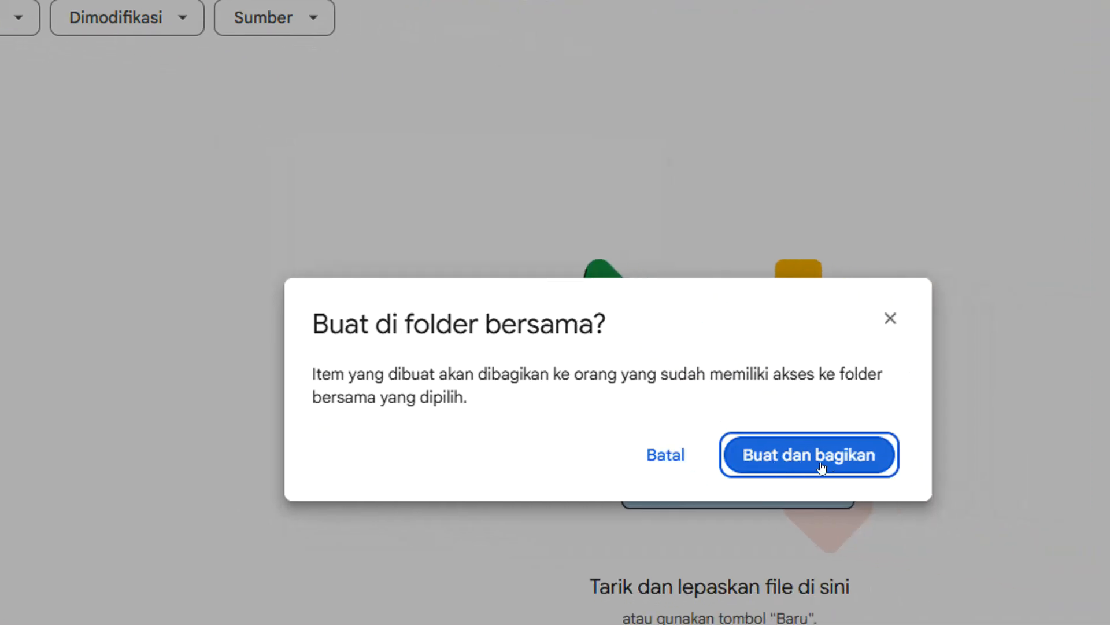
click(821, 467)
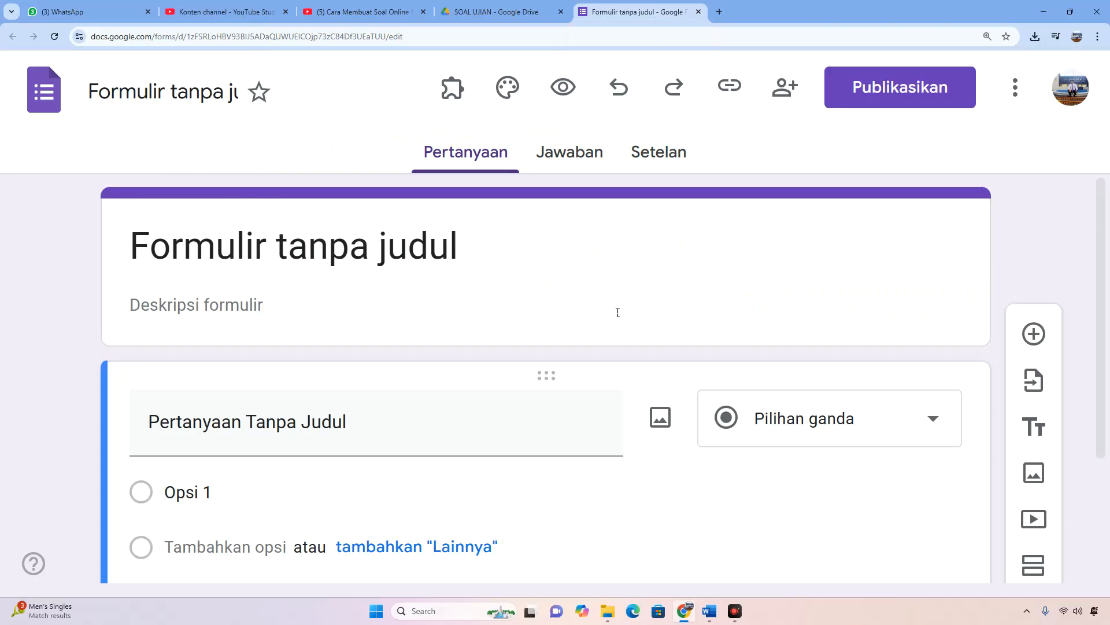
Replace the form's default title with SOAL UJIAN AKHIR.
click(389, 247)
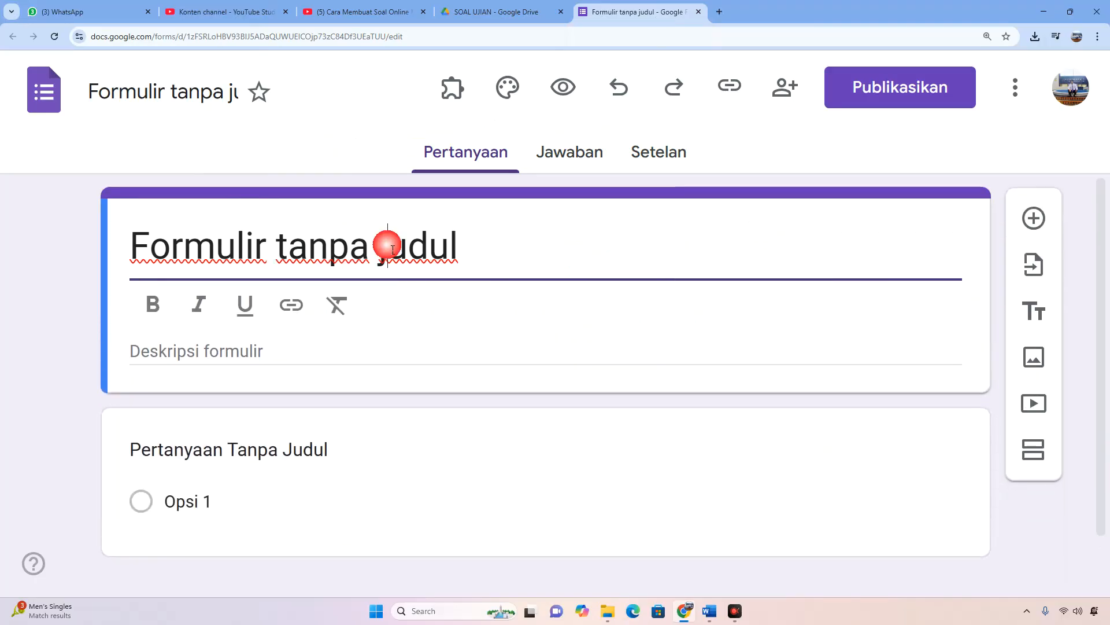
drag(465, 245, 94, 245)
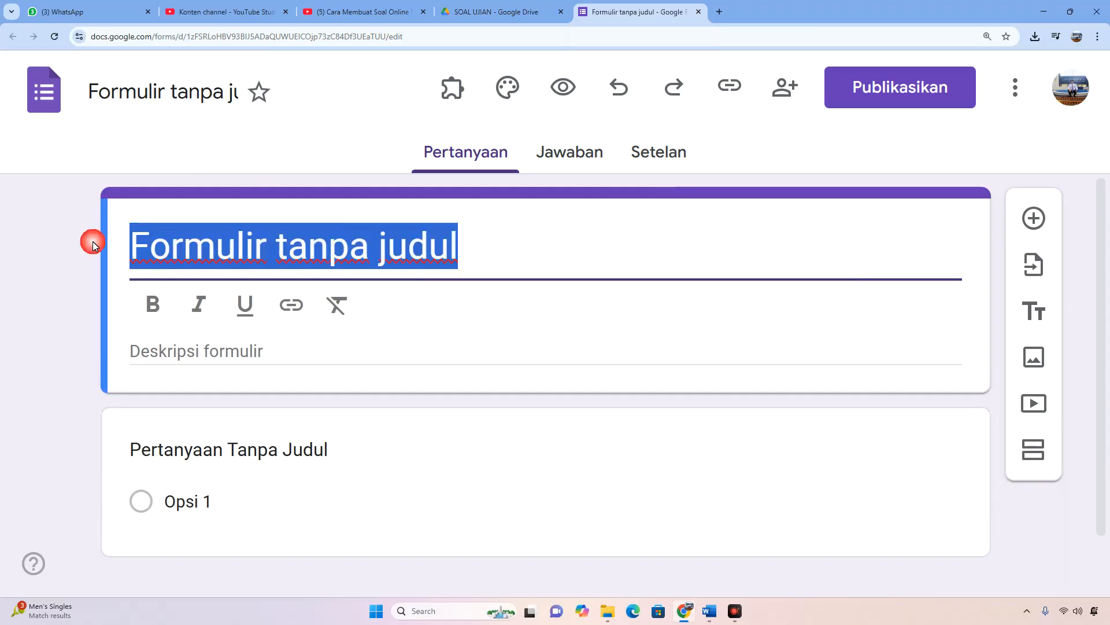
text(SO)
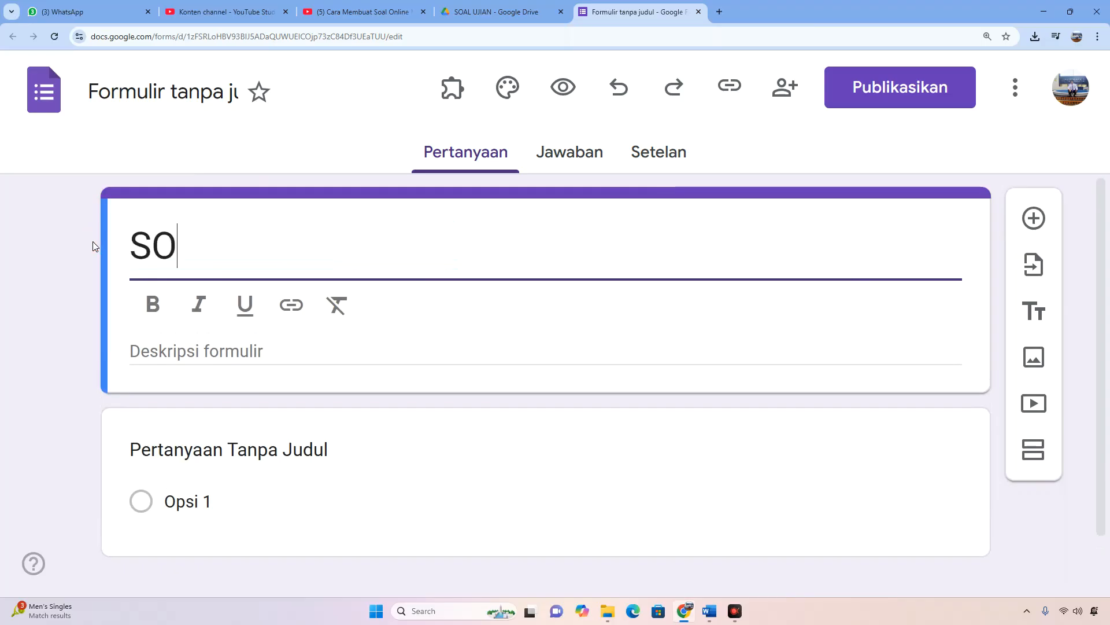
text(AL UJIAN)
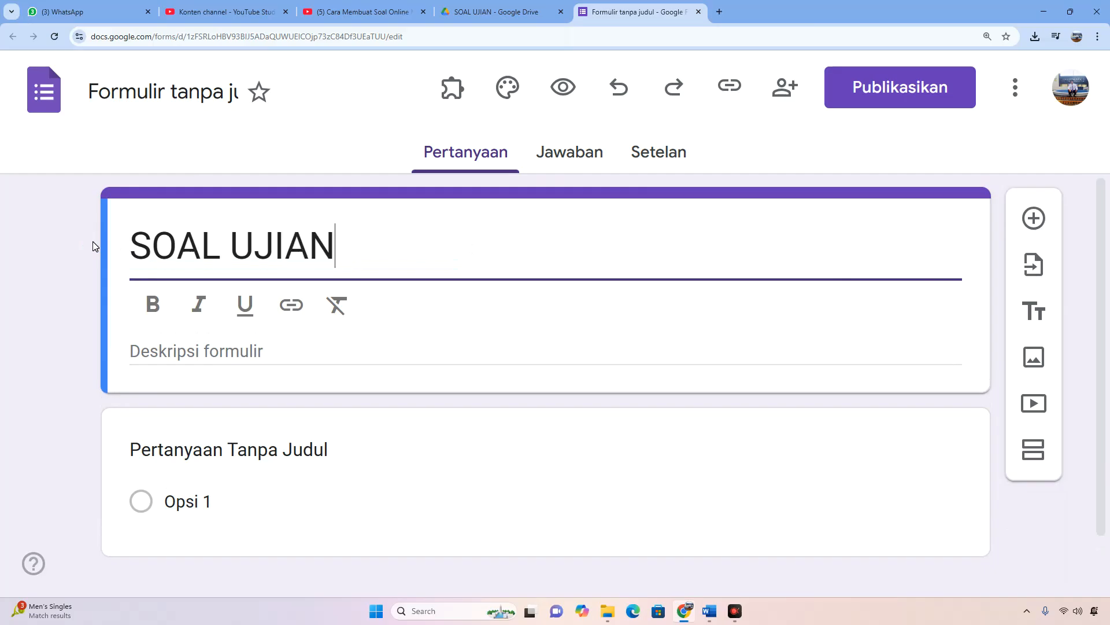
text( AKHIR)
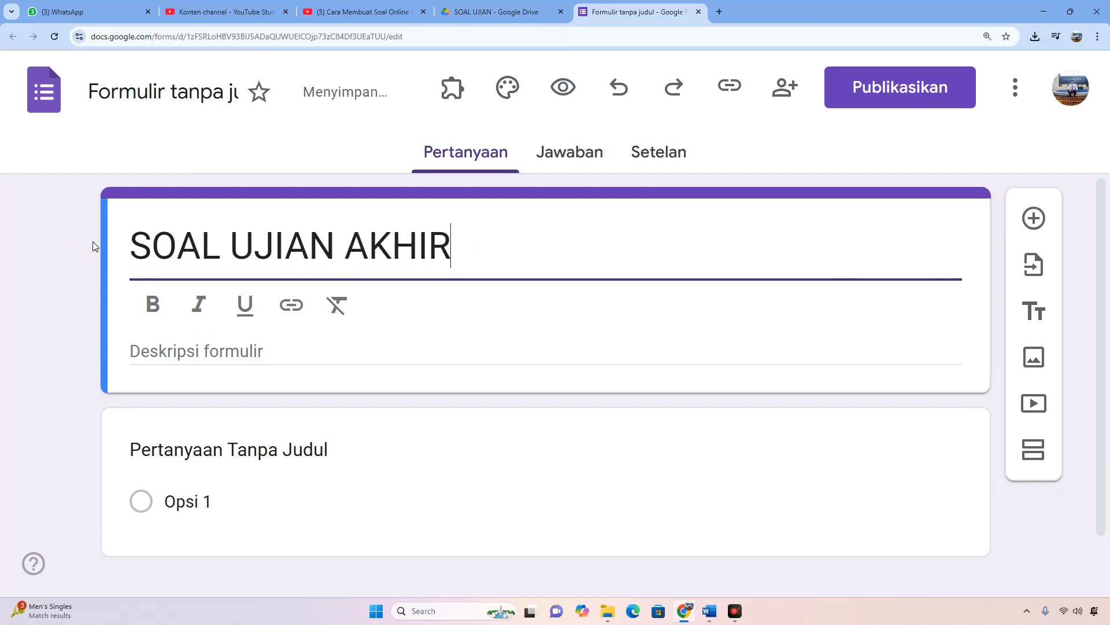
Enter "Silahkan dikerjakan dengan baik" as the form description.
click(243, 354)
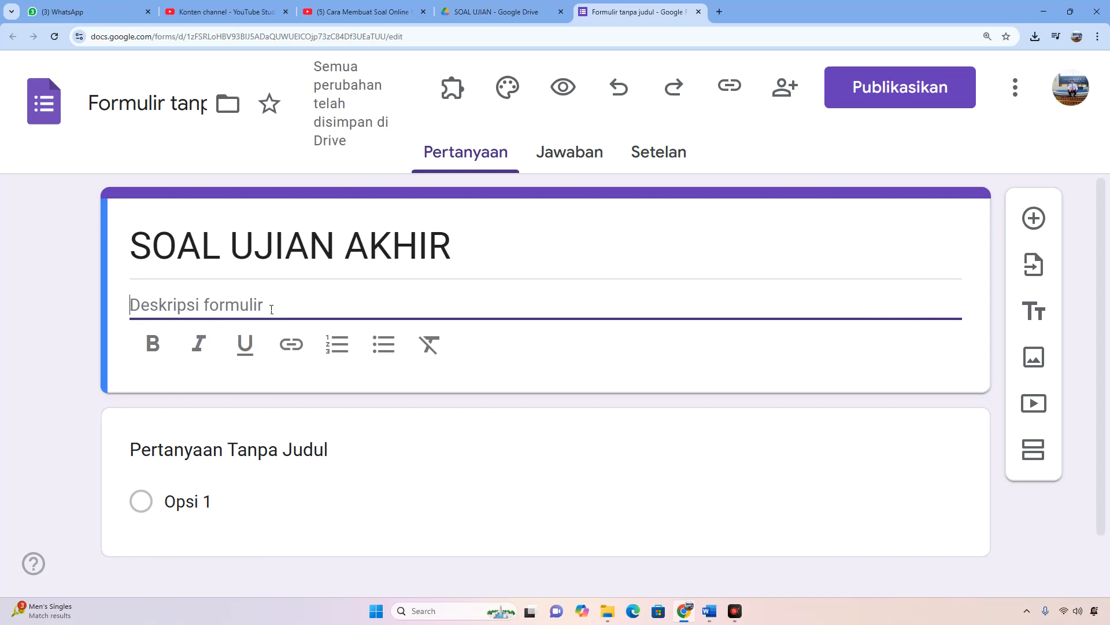
text(Silak)
key(BackSpace)
text(h)
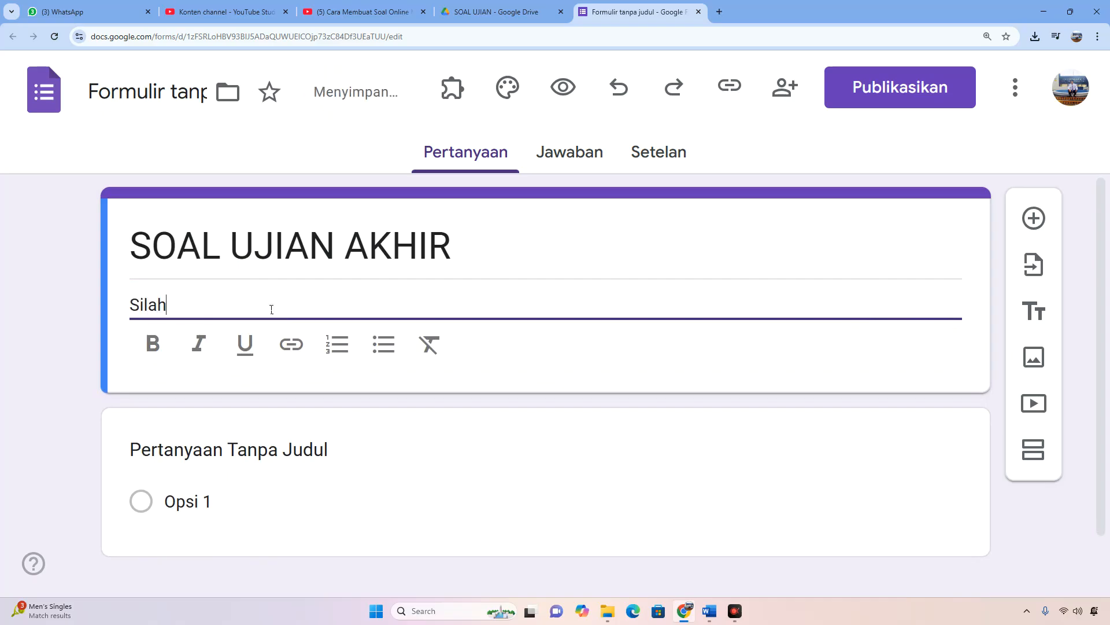
text(kan dikerjak)
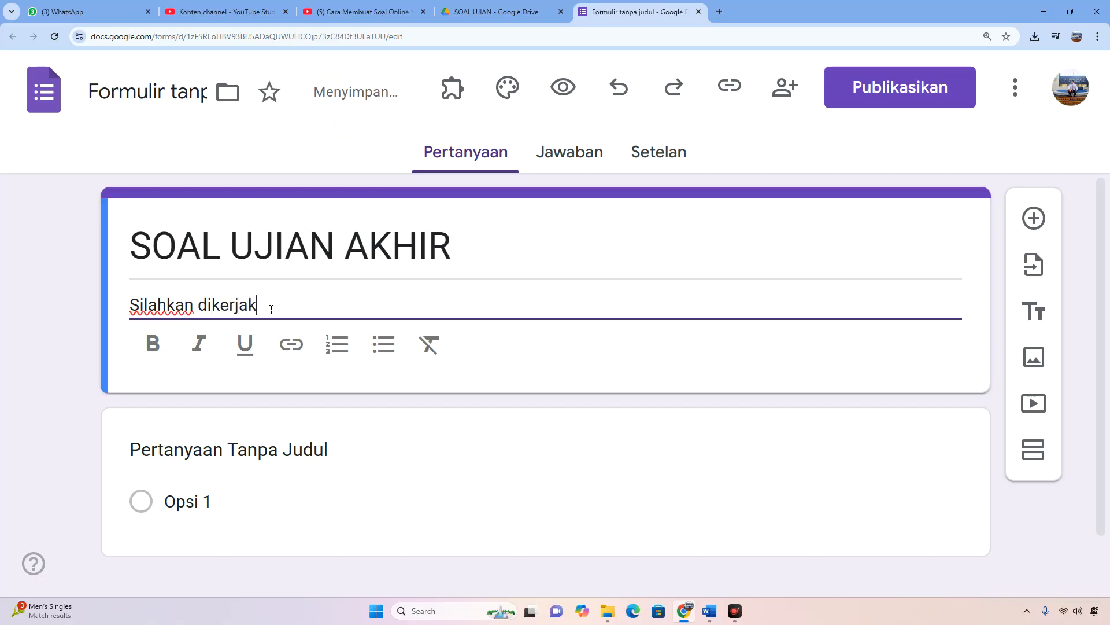
text(an dengan baik)
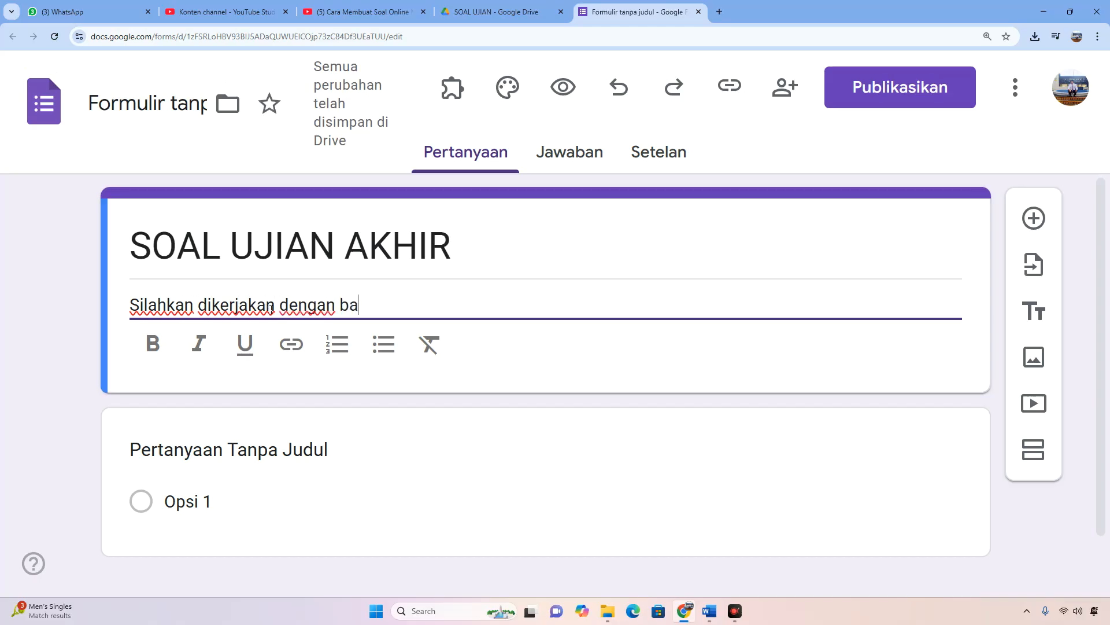
Rename the form file as "file SOAL UJIAN", leaving the form title as it is.
click(179, 100)
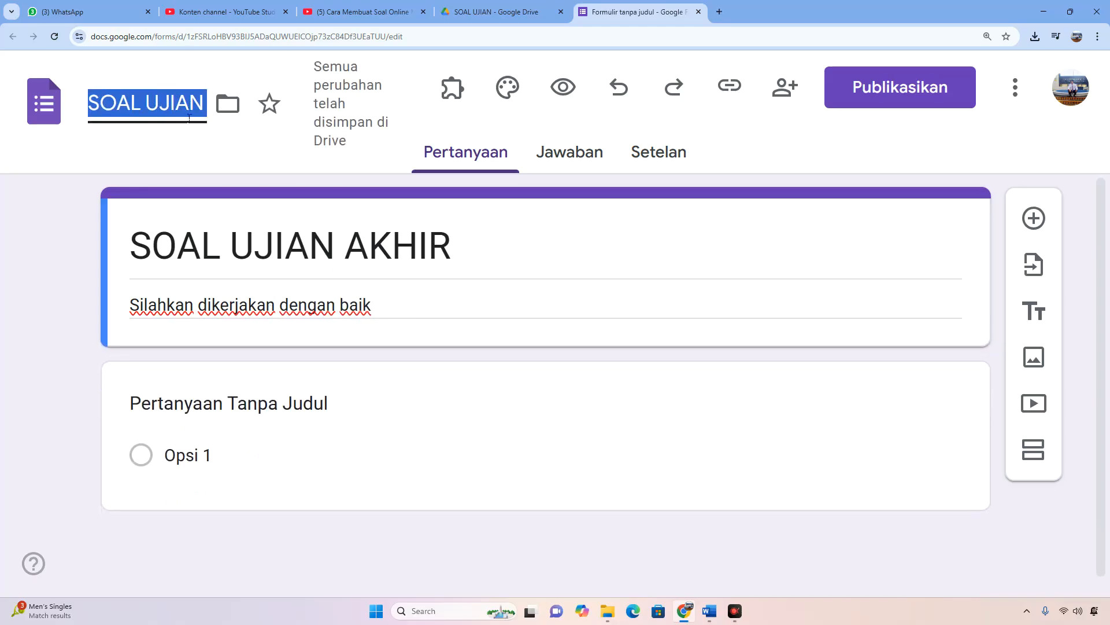
click(117, 103)
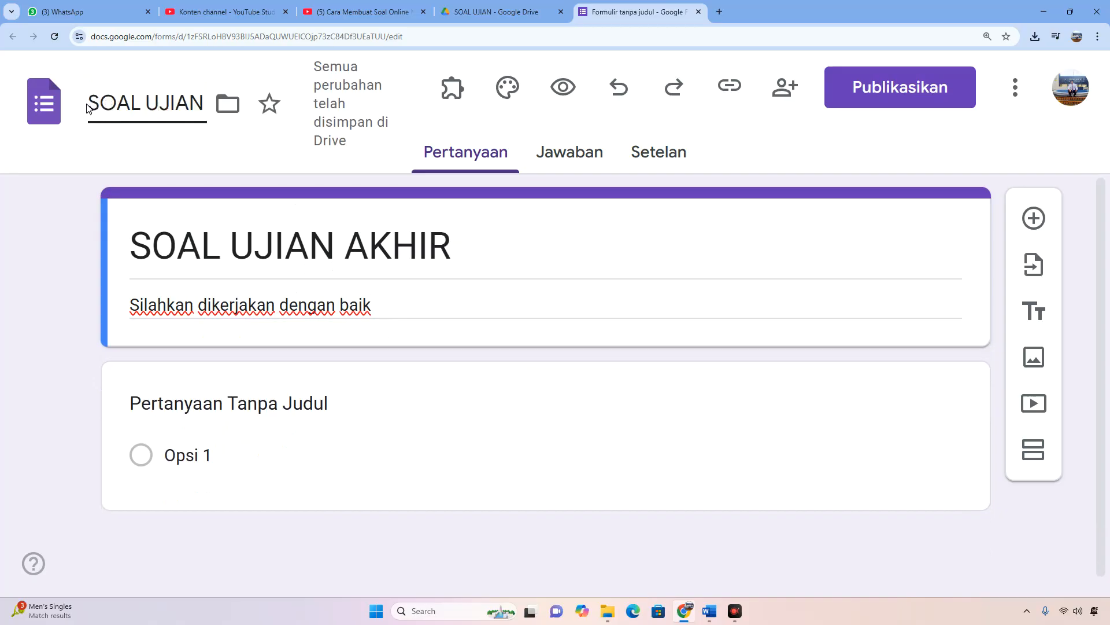
drag(88, 105, 210, 112)
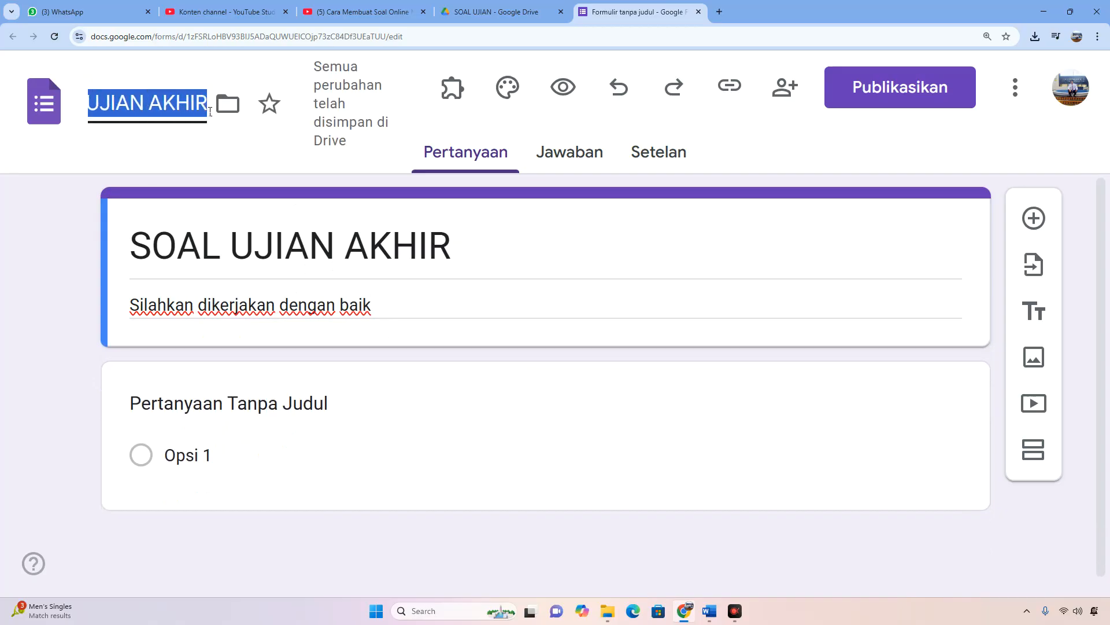
click(205, 107)
text(file)
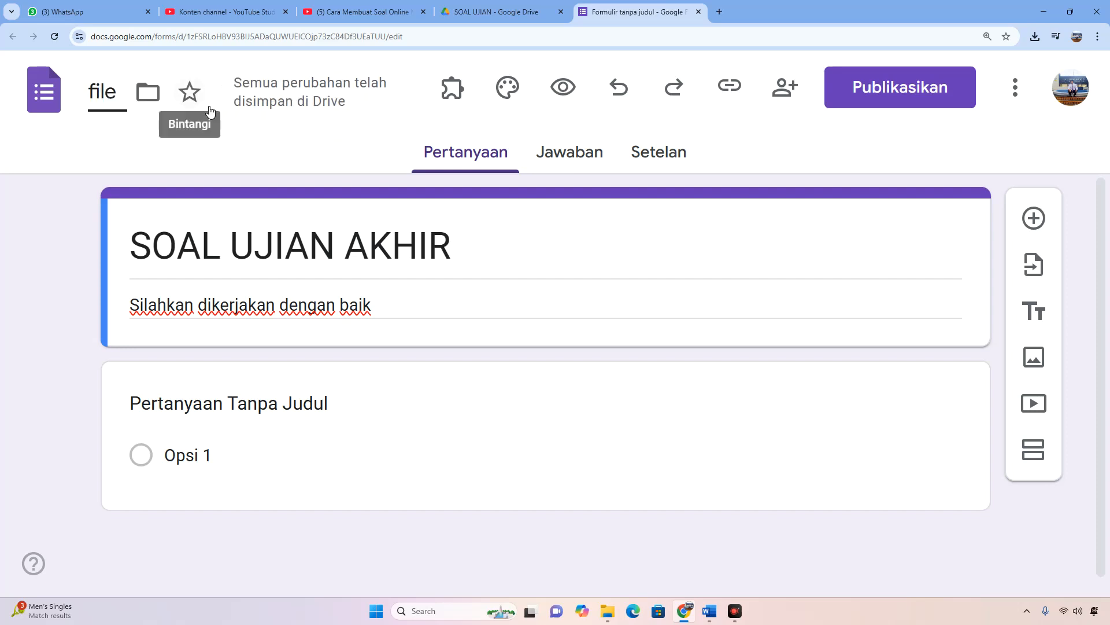
text( SOAL)
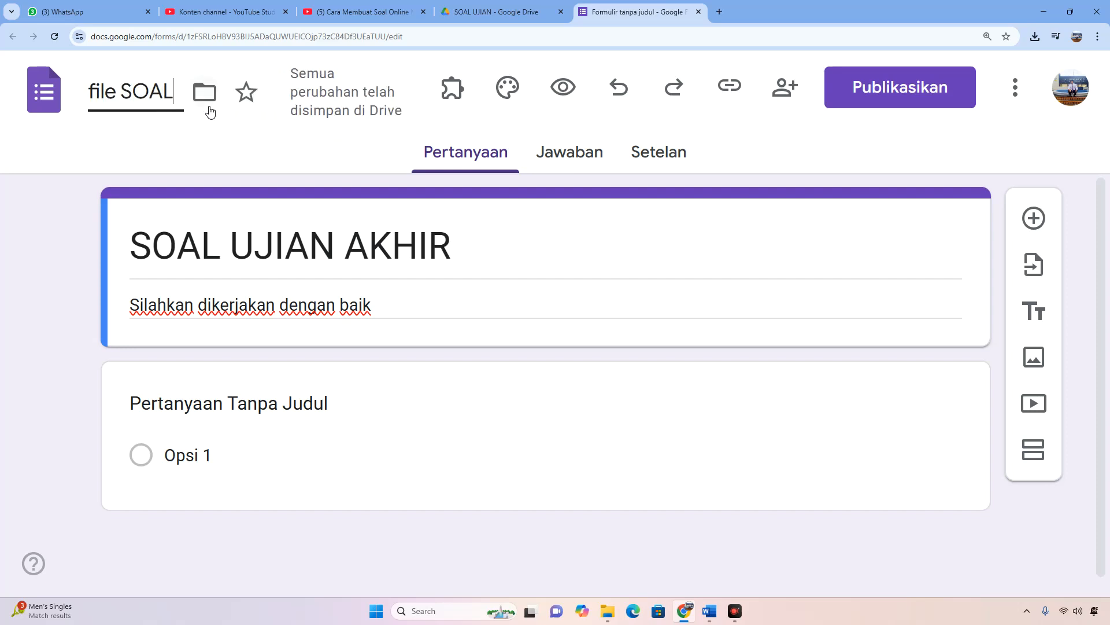
text( UJIAN)
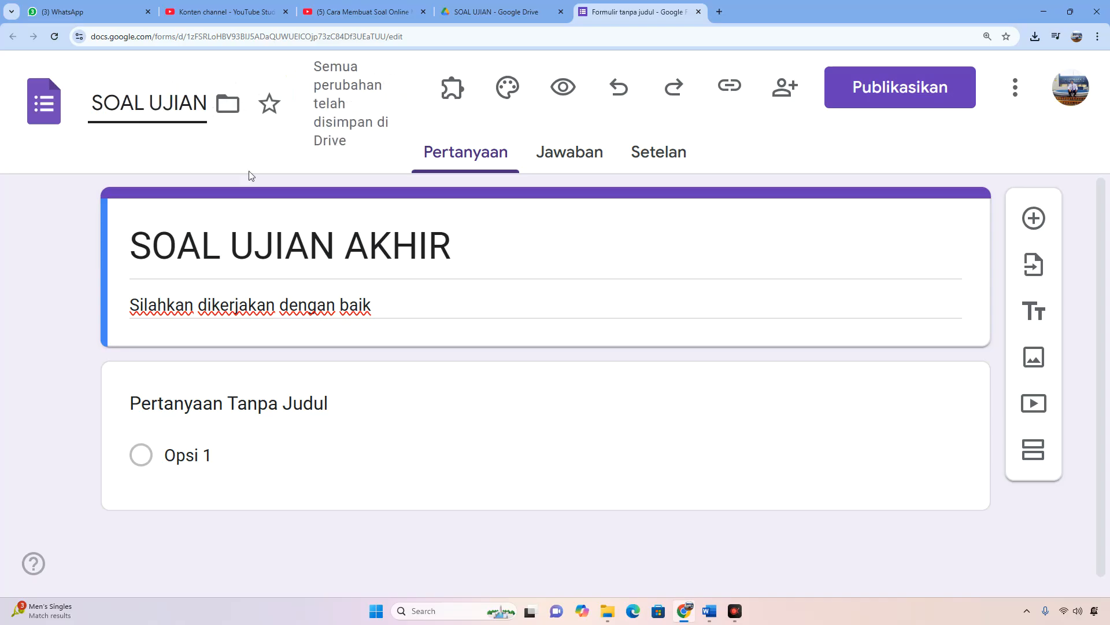
click(312, 260)
Title the first question NAMA, set its type to Jawaban singkat and make it required.
scroll(352, 321, down, 1)
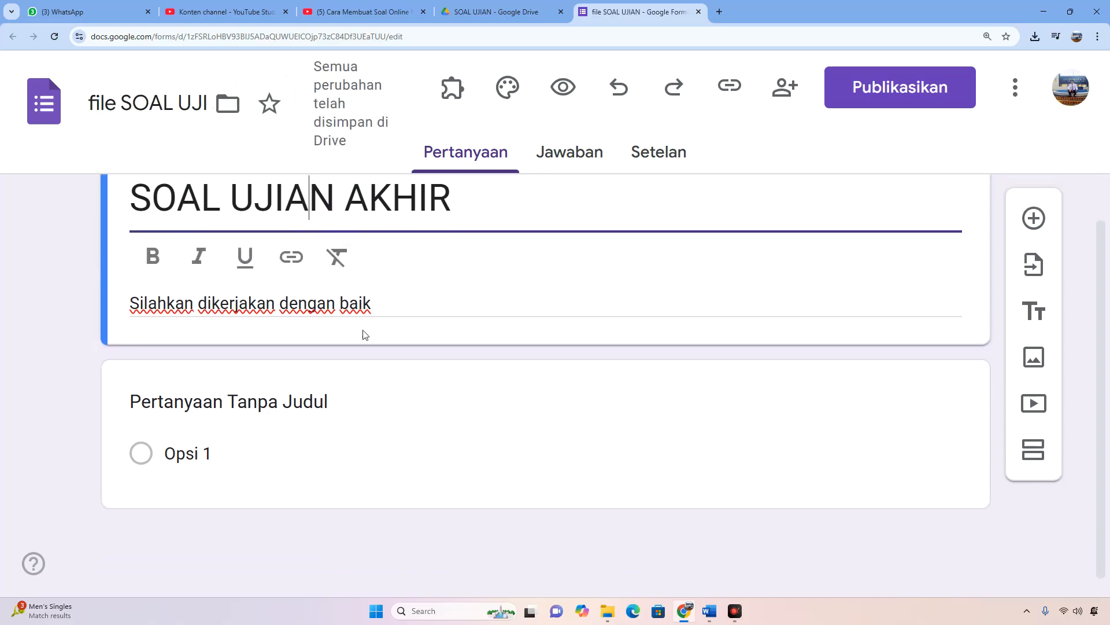
click(359, 390)
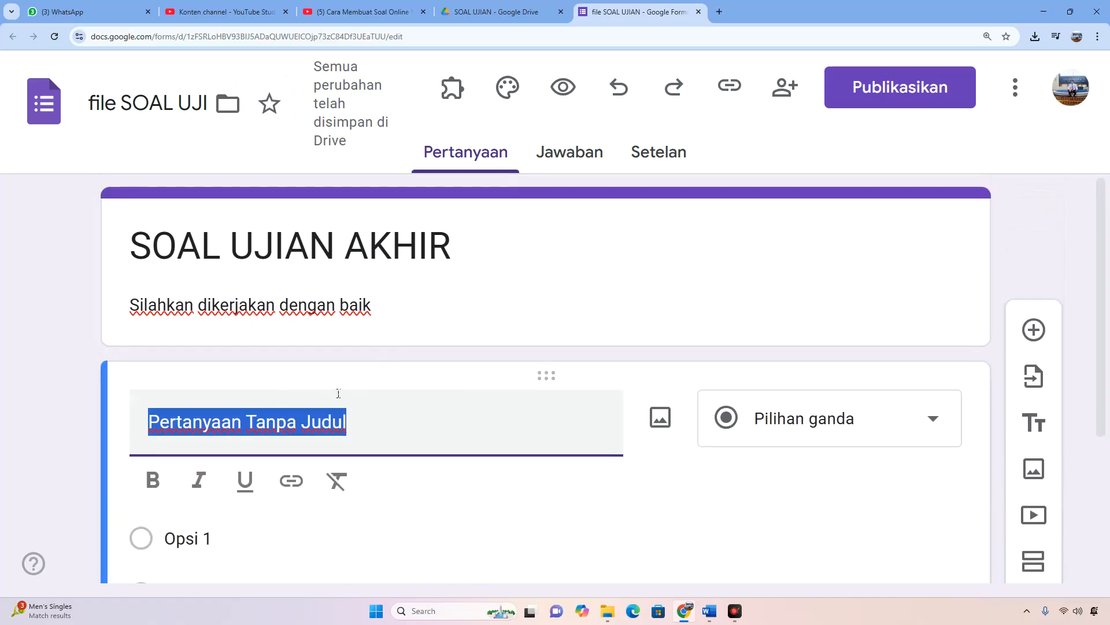
text(NAMA)
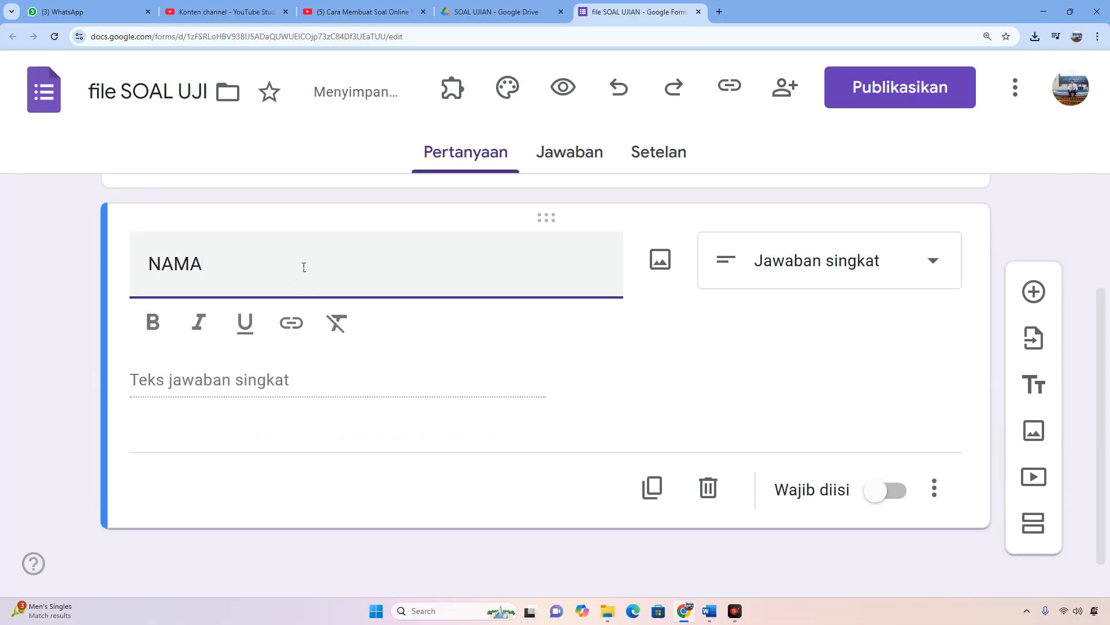
click(922, 265)
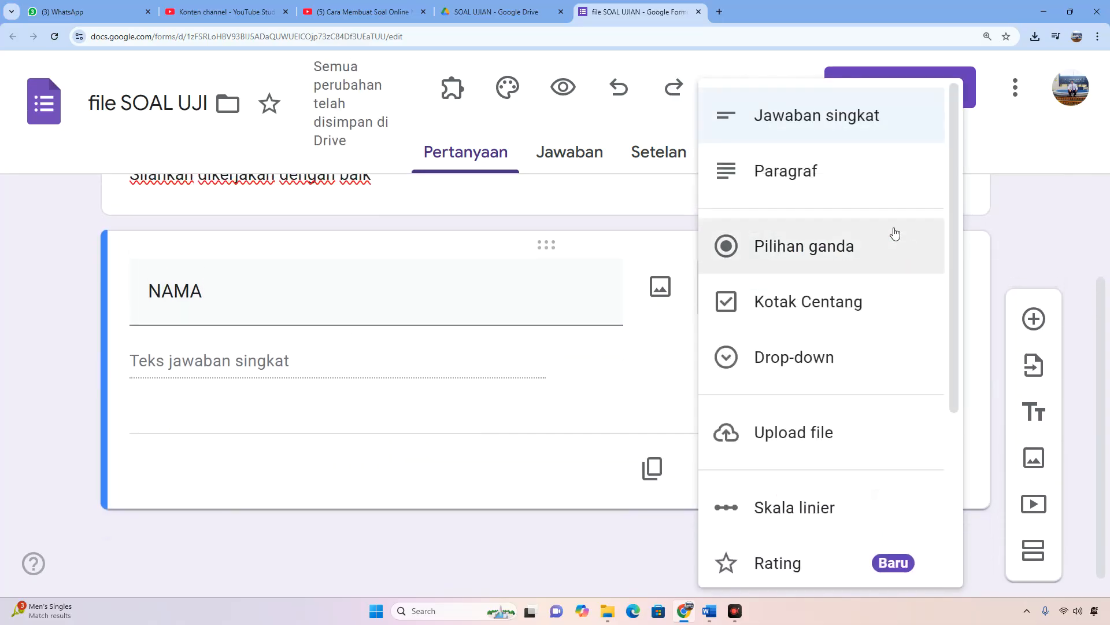
click(849, 123)
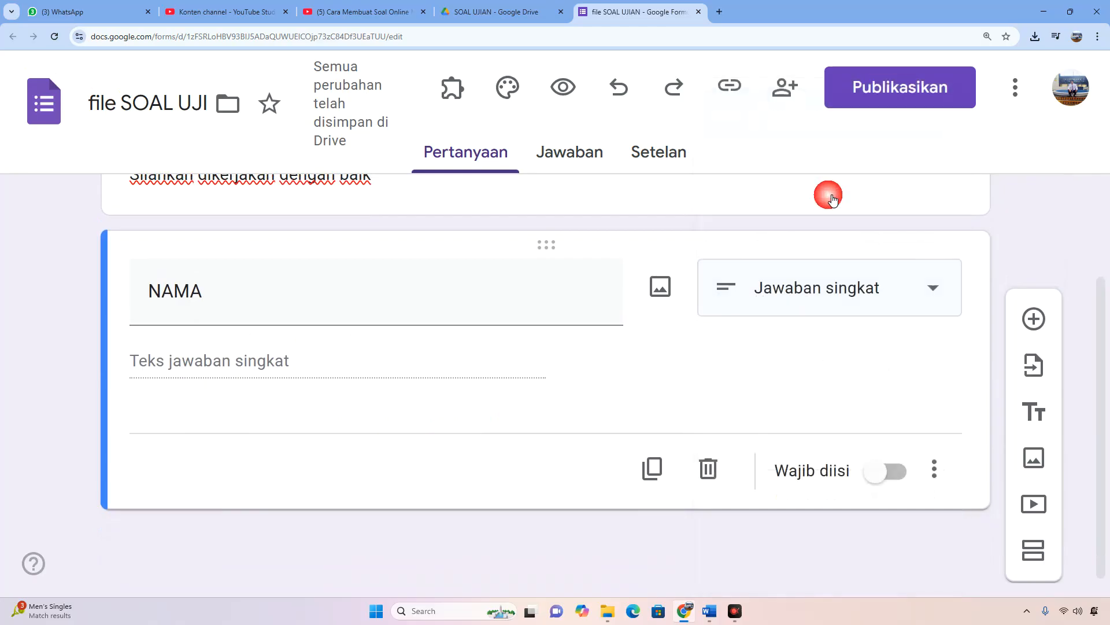
click(891, 482)
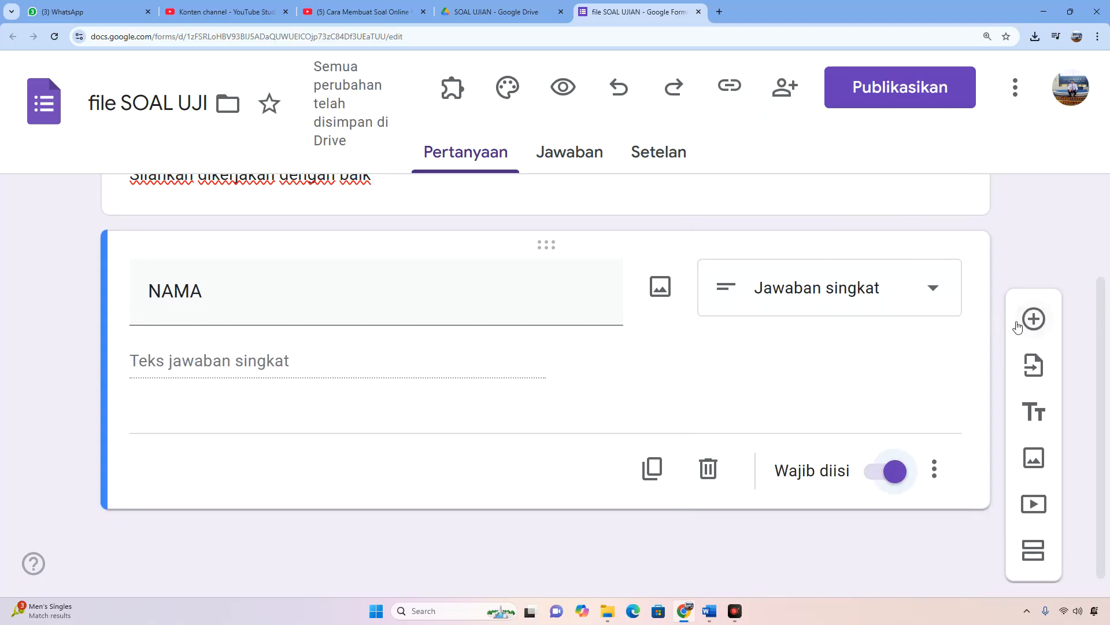
Add a second question titled KELAS and set its type to Drop-down.
click(1034, 320)
click(245, 416)
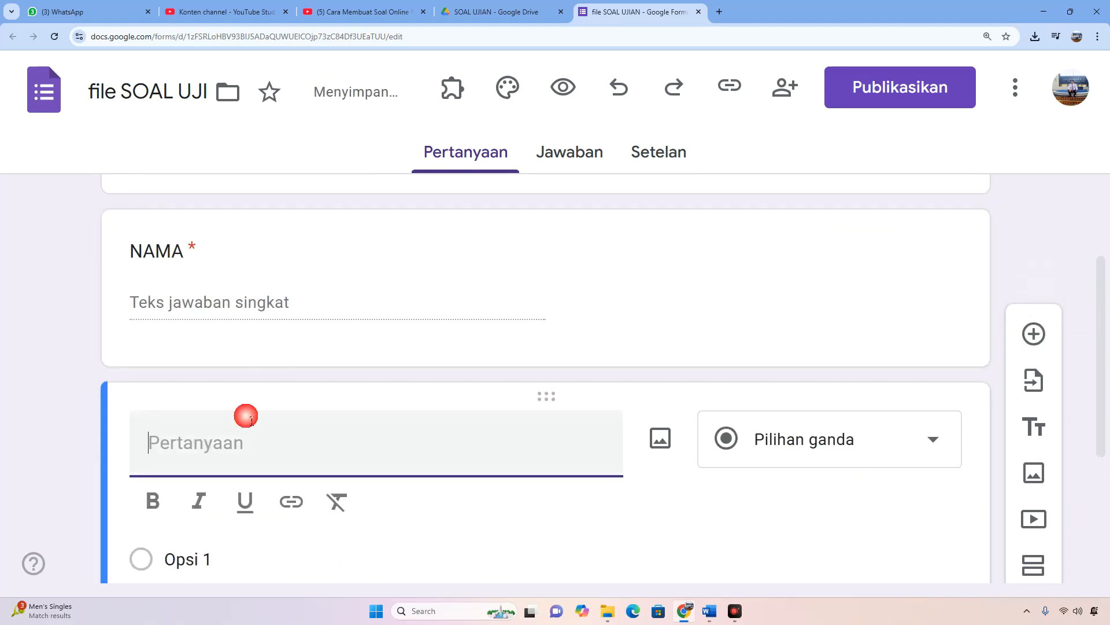
text(KELAS)
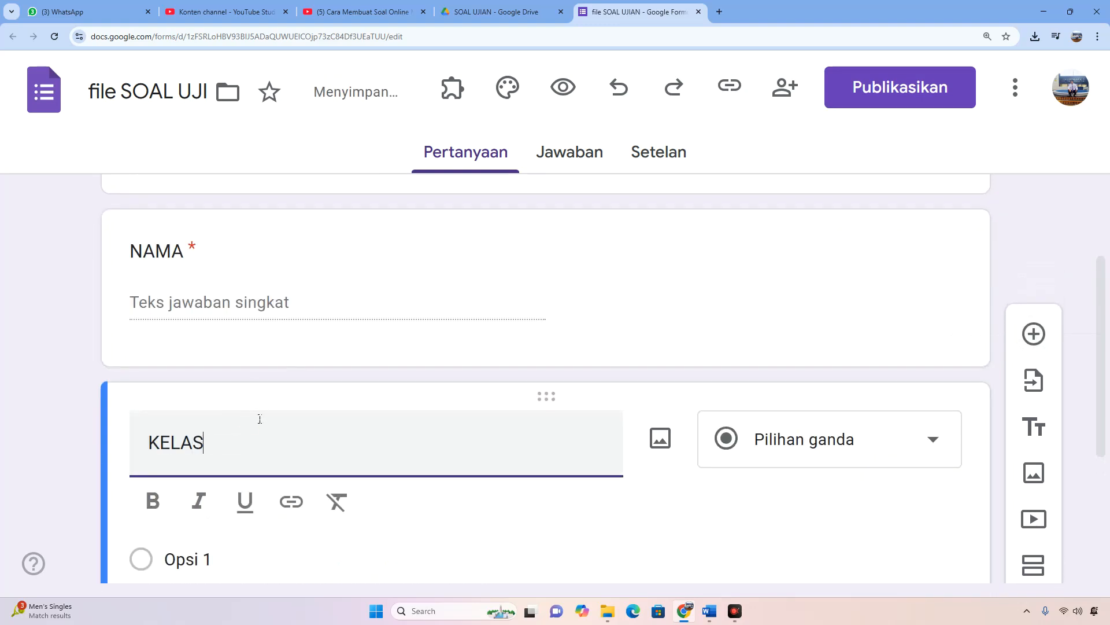
scroll(257, 422, down, 1)
scroll(252, 427, down, 2)
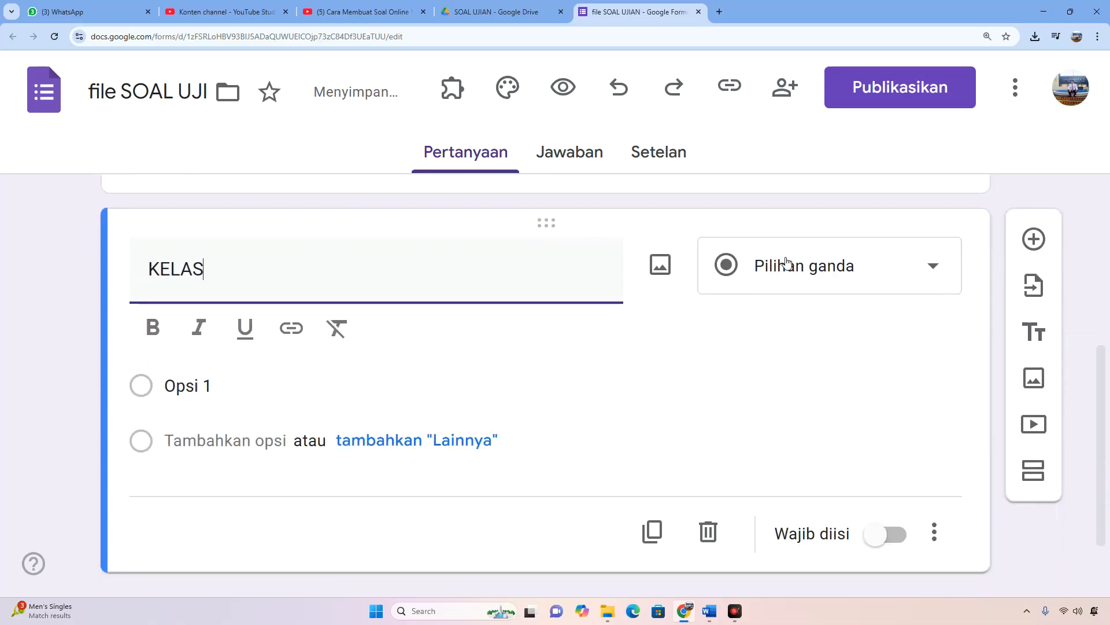
click(801, 267)
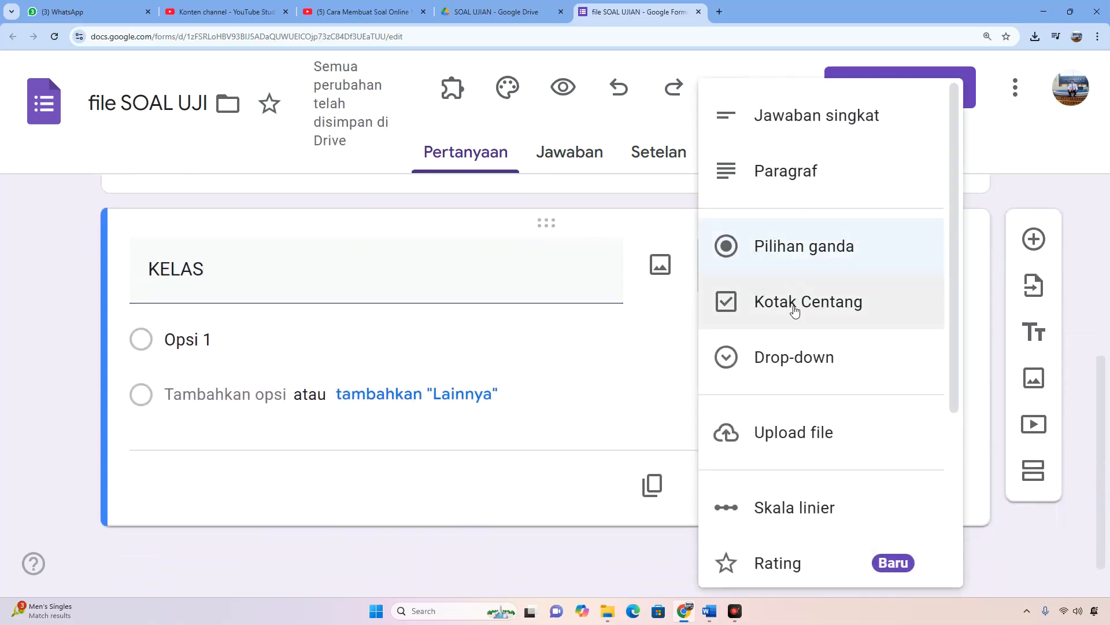
click(778, 363)
Enter KELAS 1 A and KELAS 1 B as the answer options of the KELAS question.
click(213, 342)
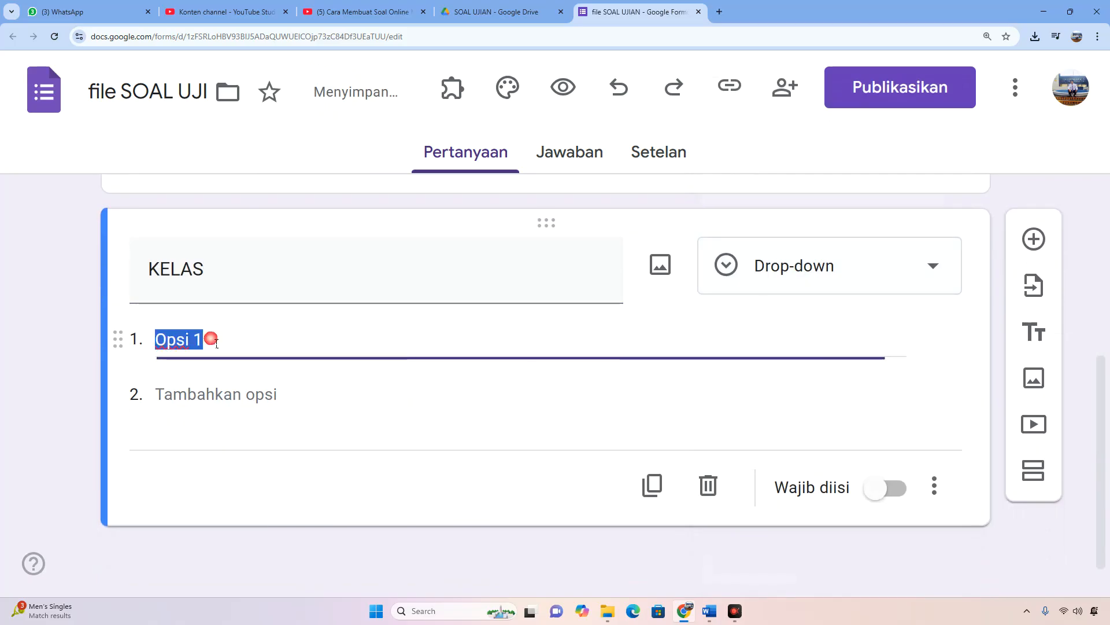
text(KELAS 1 A)
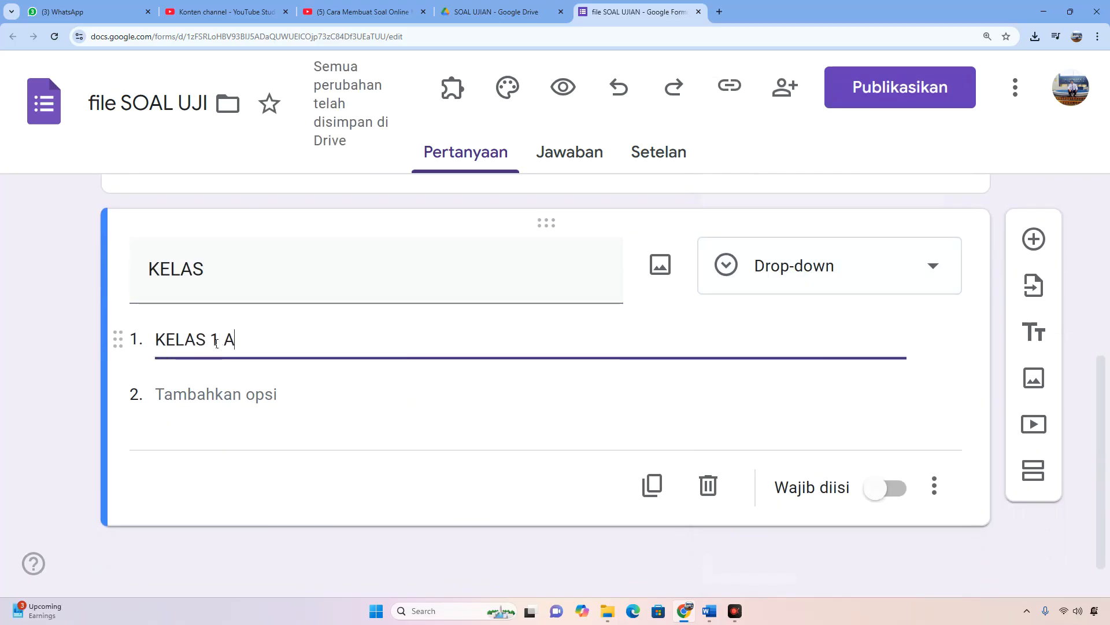
click(251, 398)
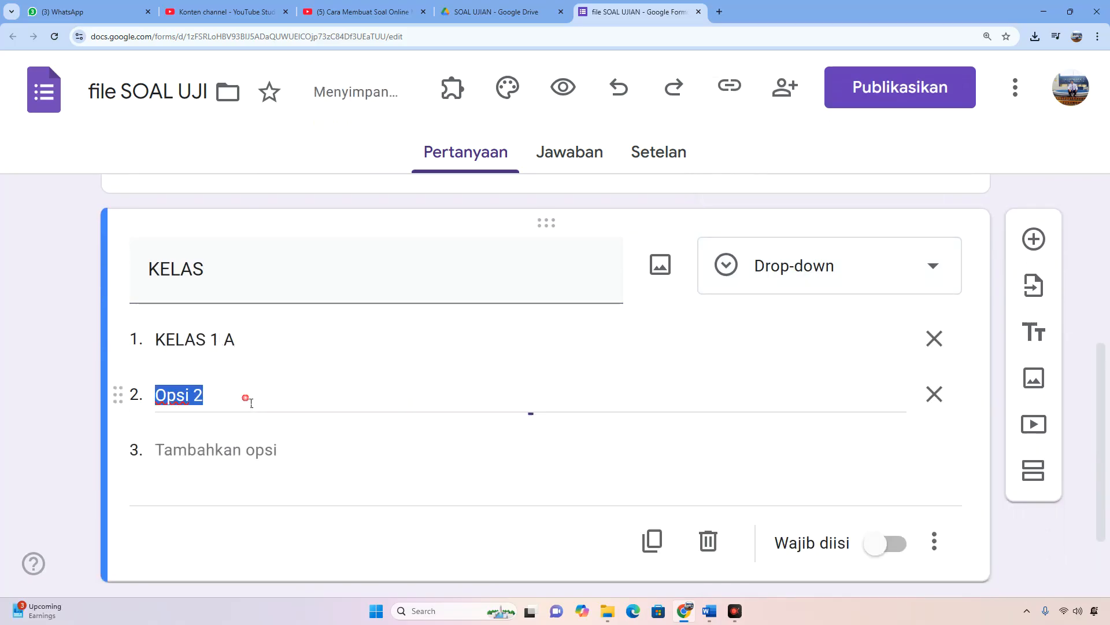
text(KELAS )
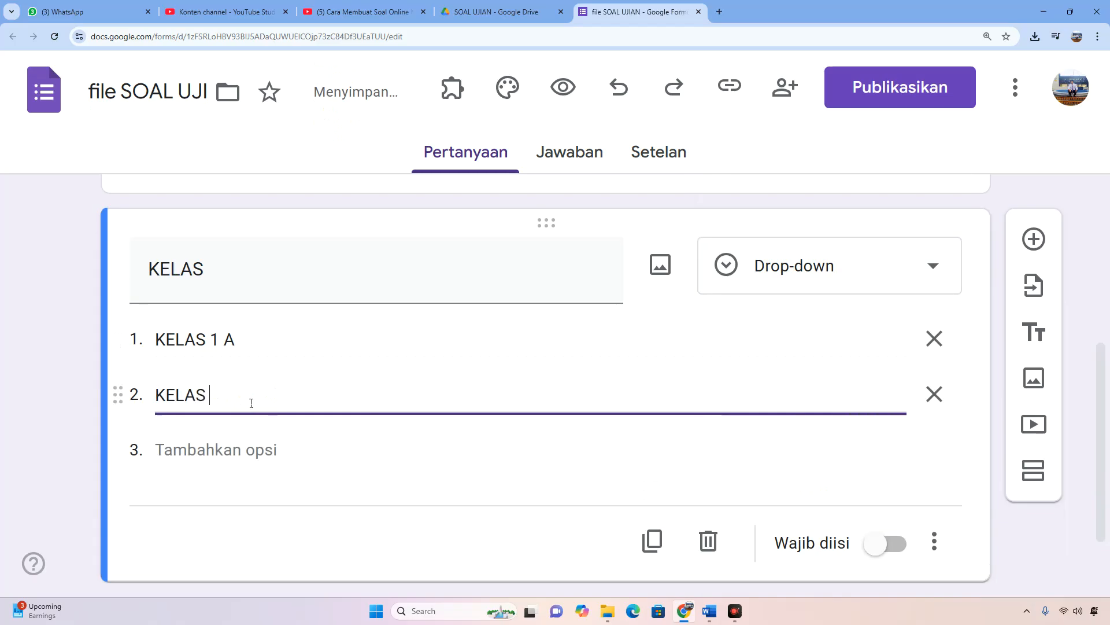
text(1 B)
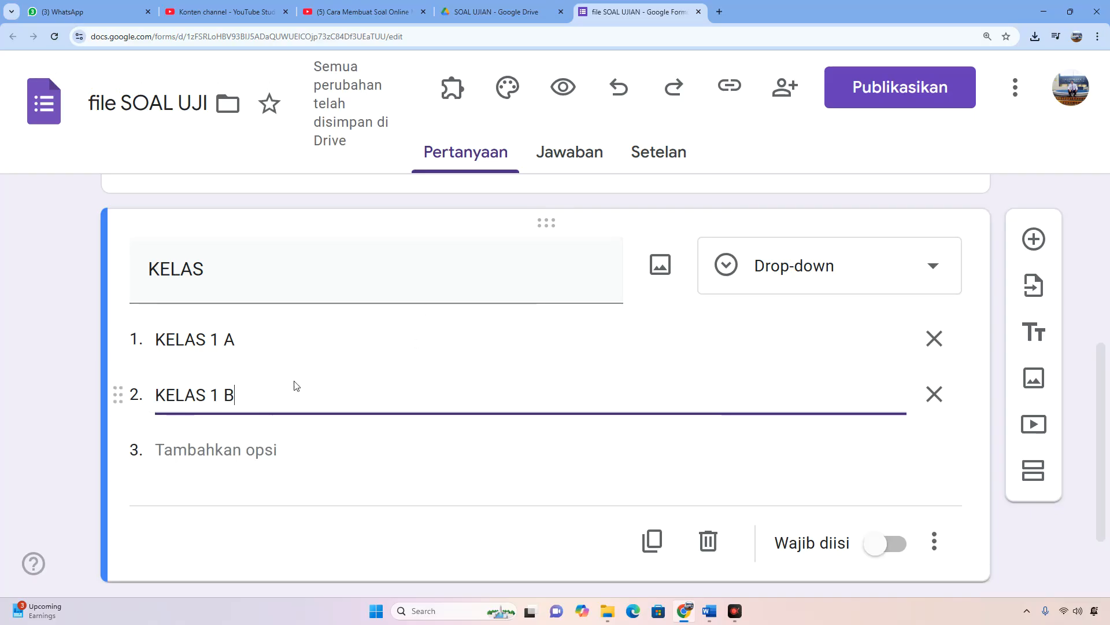
Review the form header and the NAMA and KELAS identity questions.
scroll(501, 370, down, 2)
scroll(501, 370, up, 1)
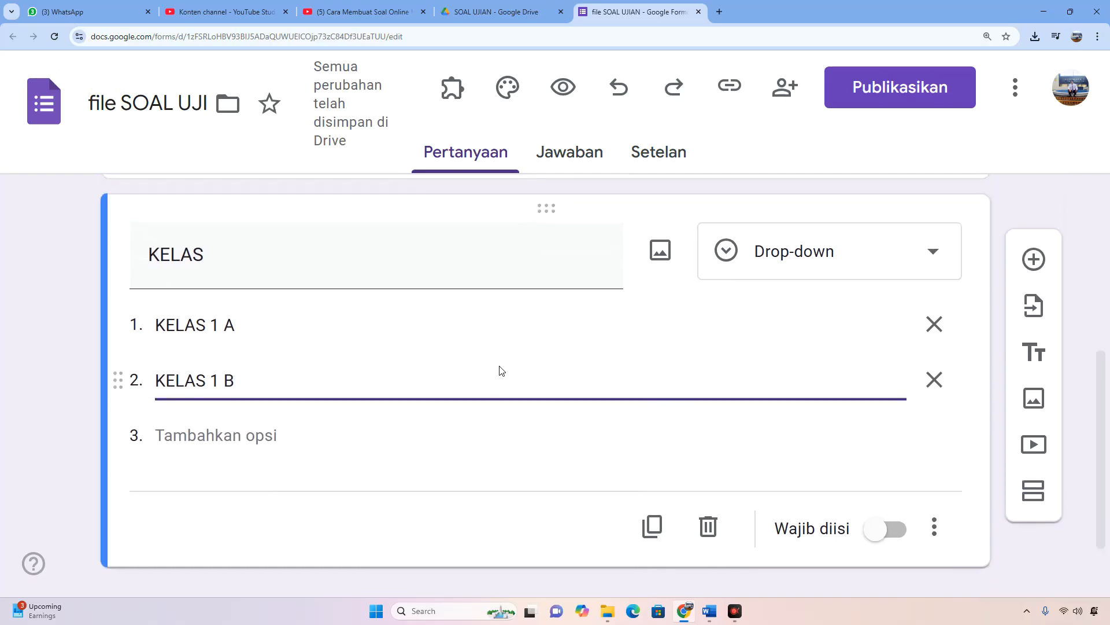
scroll(501, 370, up, 6)
scroll(503, 370, down, 3)
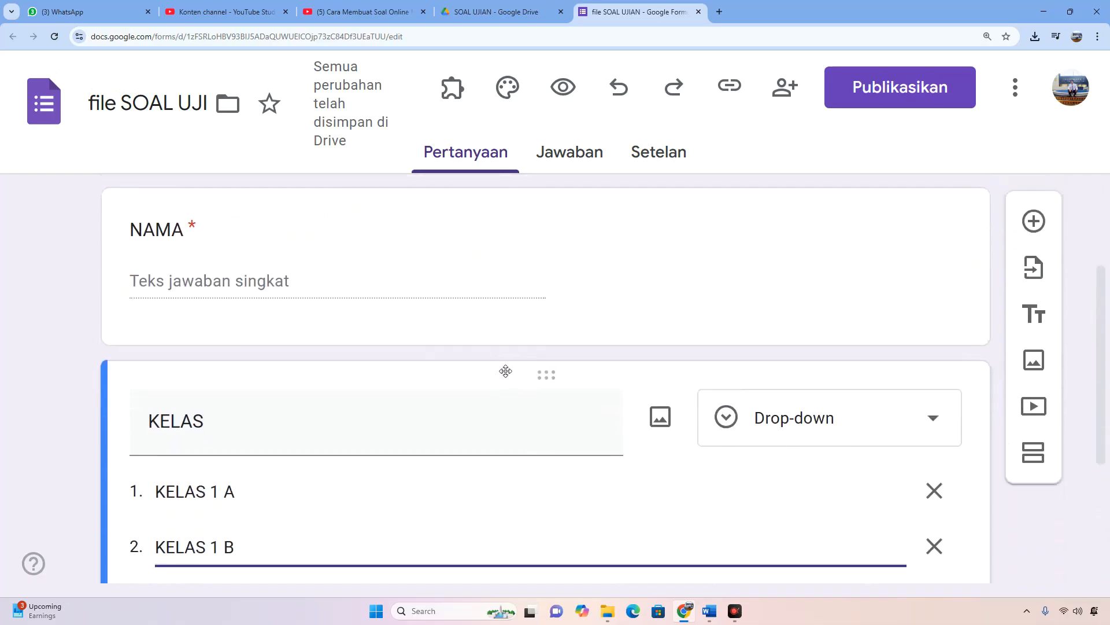
scroll(506, 371, down, 4)
scroll(503, 372, up, 1)
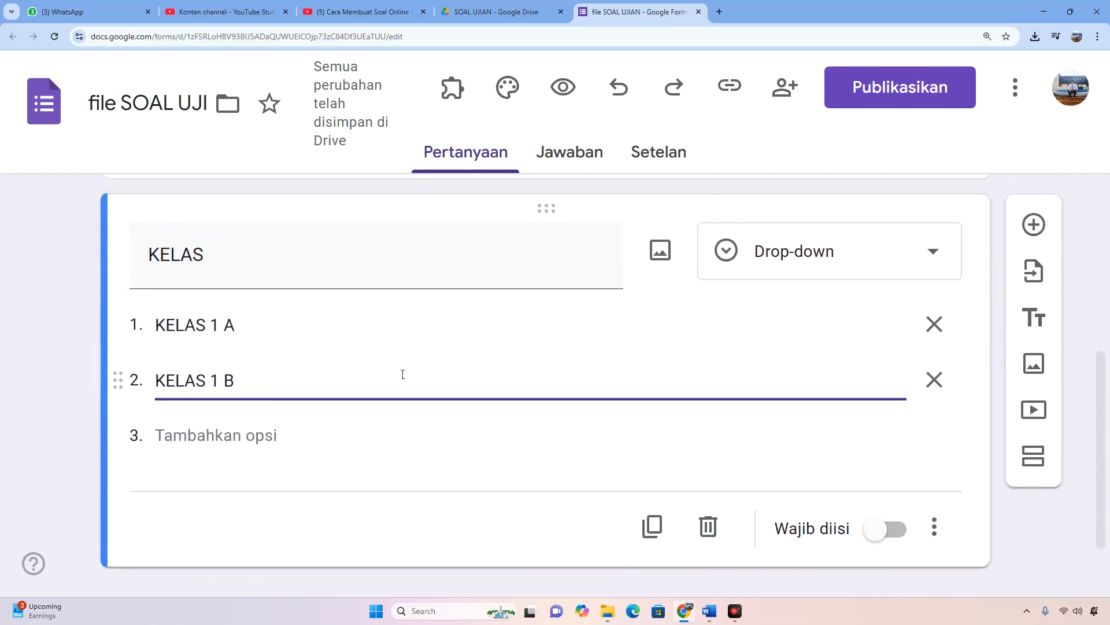
scroll(341, 367, up, 5)
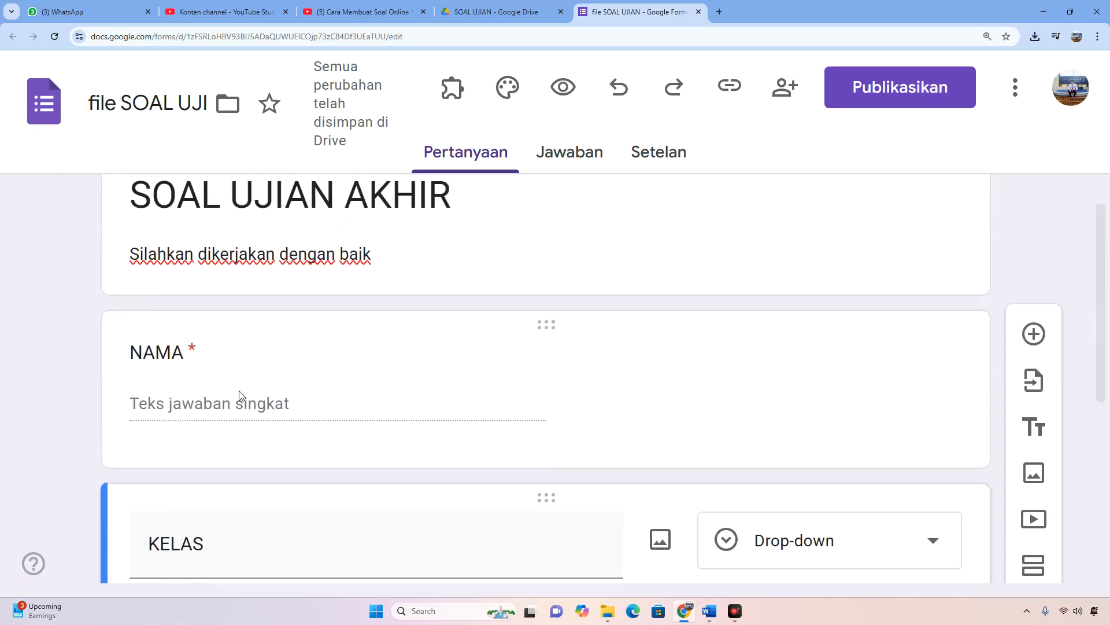
scroll(331, 370, down, 2)
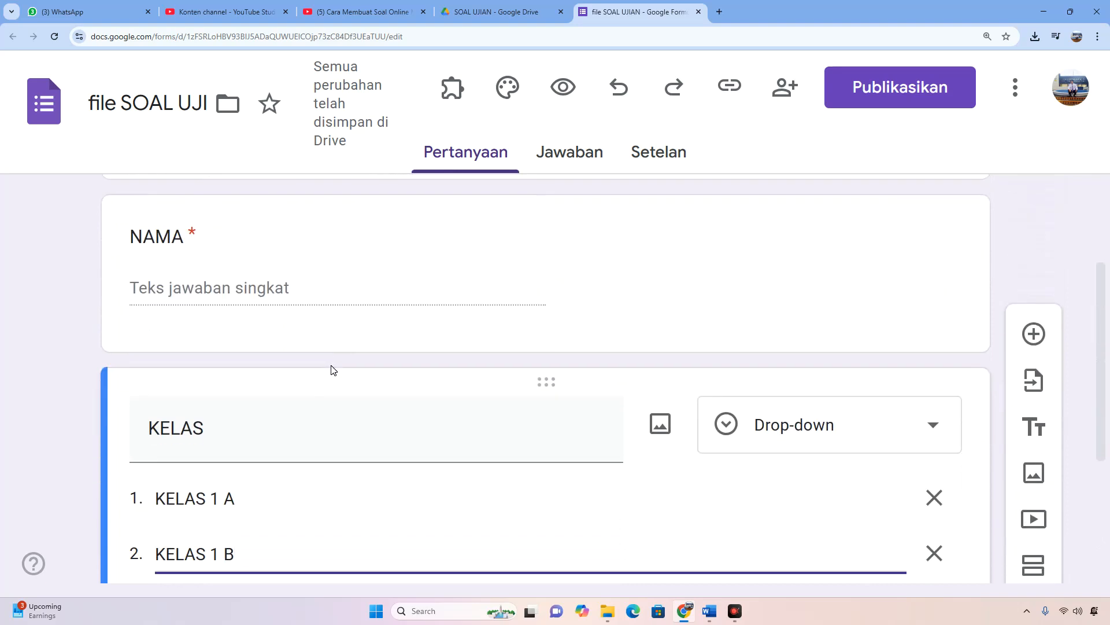
scroll(331, 370, up, 2)
scroll(333, 370, down, 6)
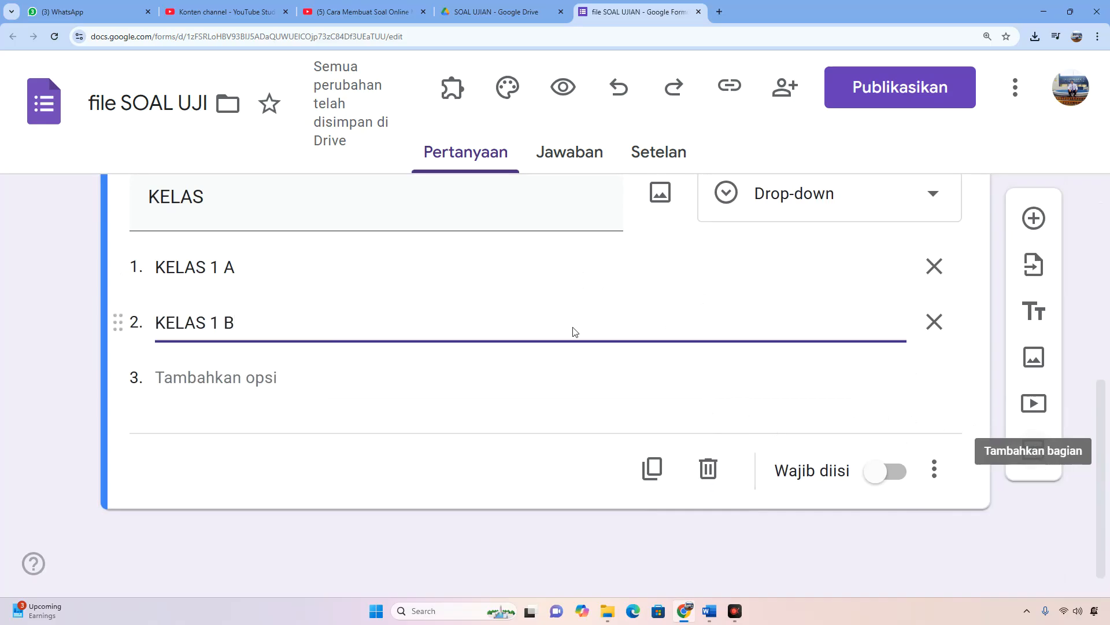
scroll(549, 329, up, 6)
scroll(548, 327, down, 5)
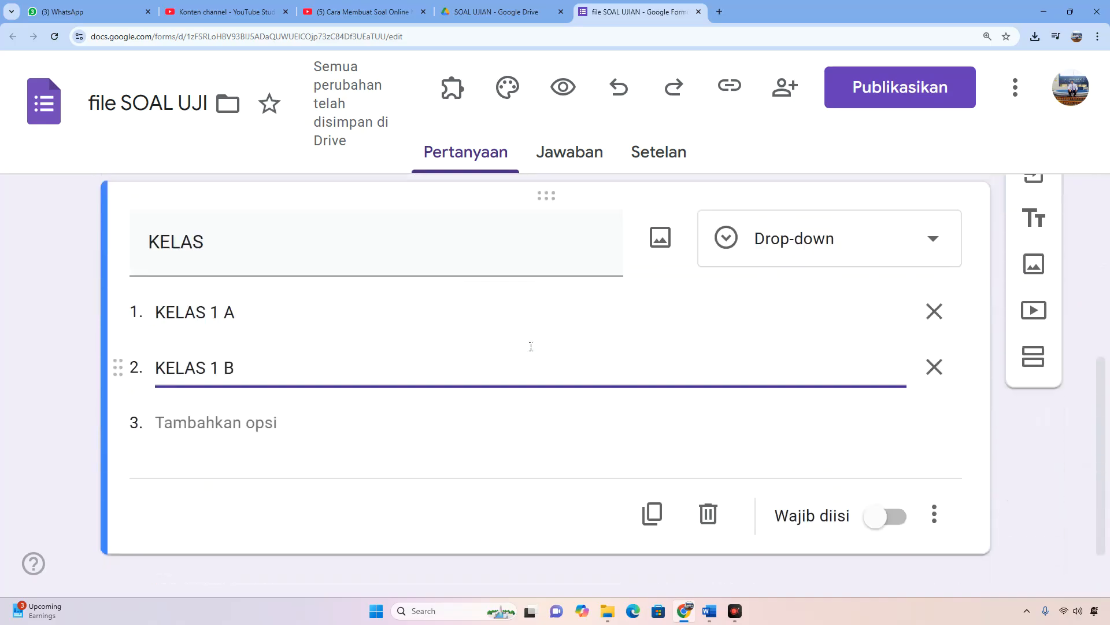
Add a new section after the KELAS question and title it SOAL UJIAN.
scroll(531, 346, down, 1)
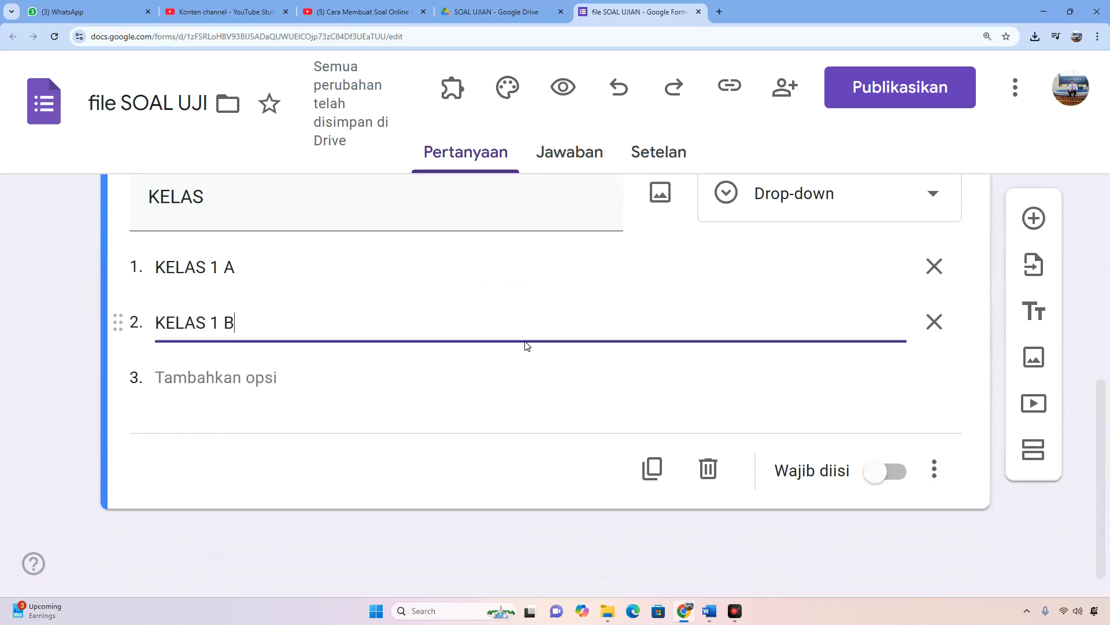
click(1035, 449)
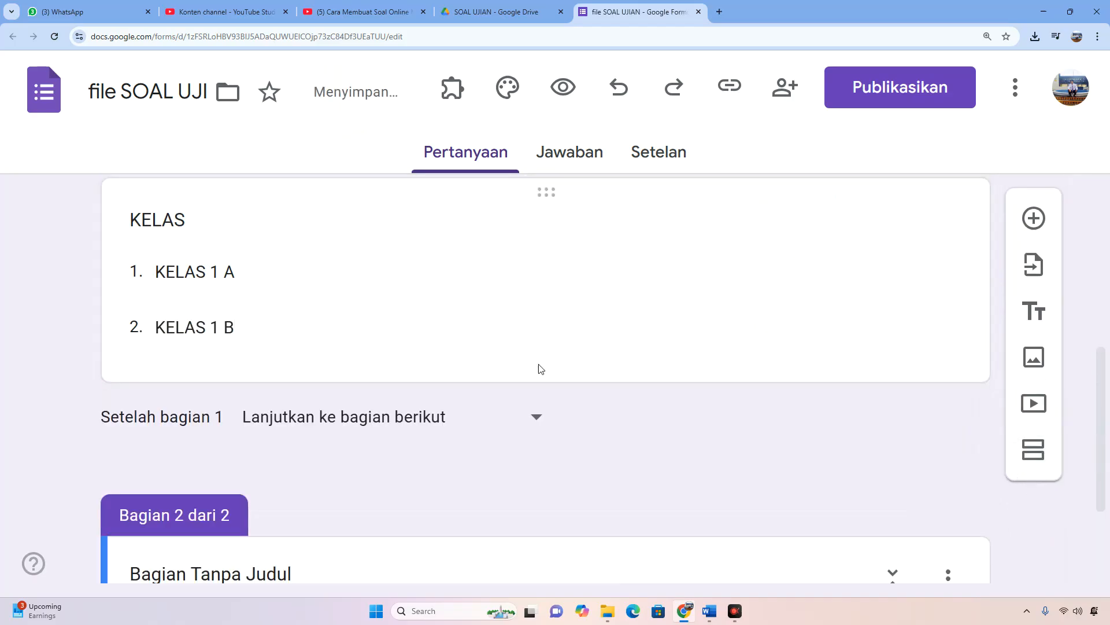
scroll(488, 402, down, 3)
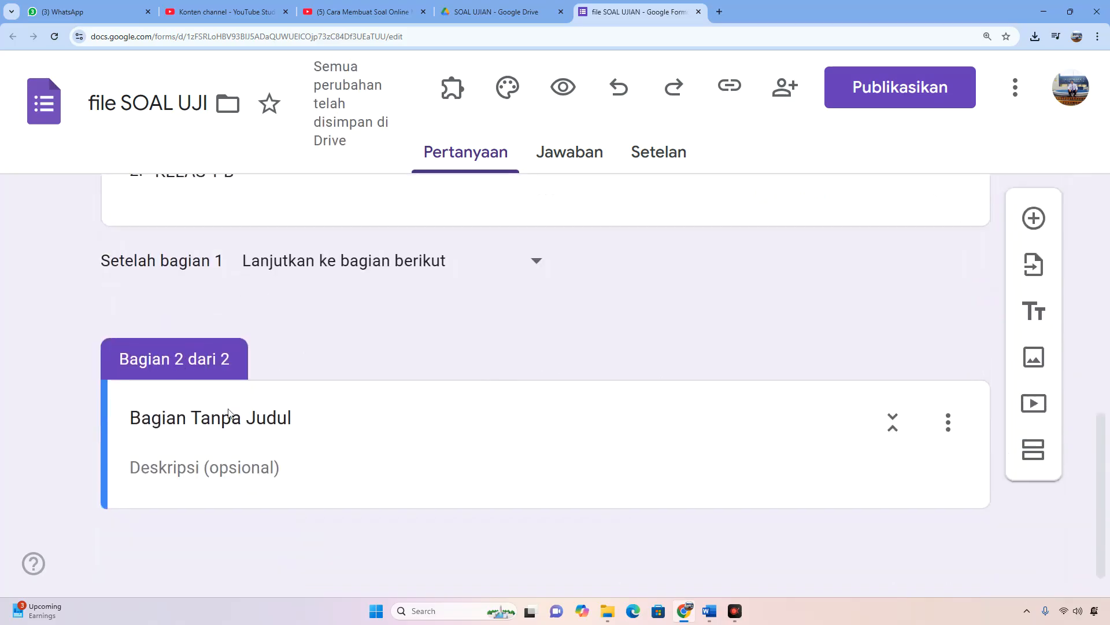
click(257, 429)
drag(295, 417, 89, 416)
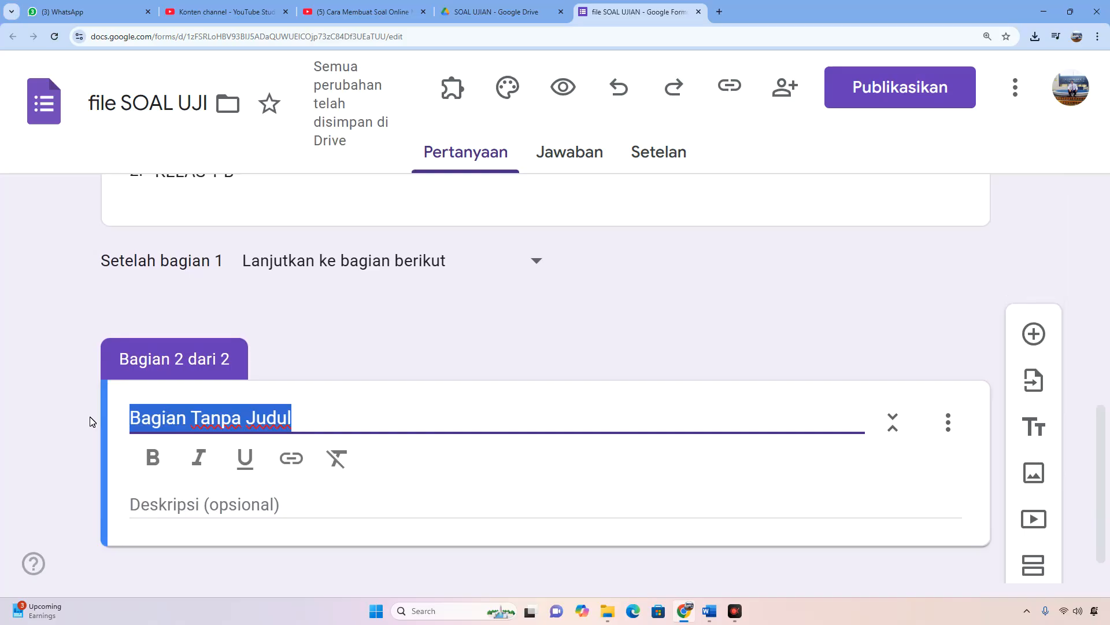
text(SOAL )
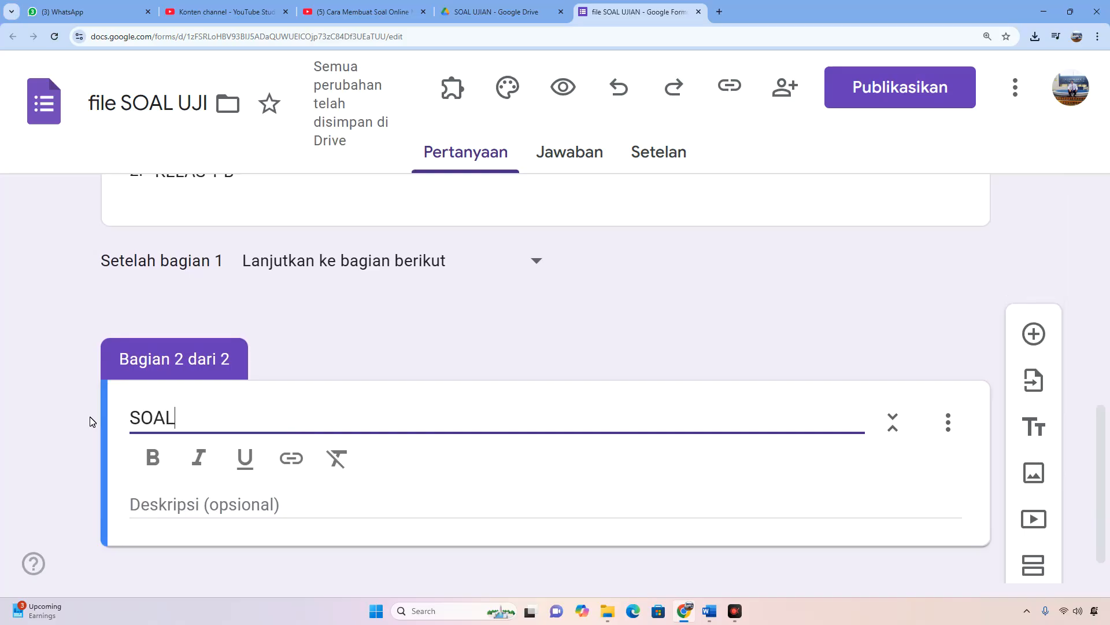
text(UJIAN)
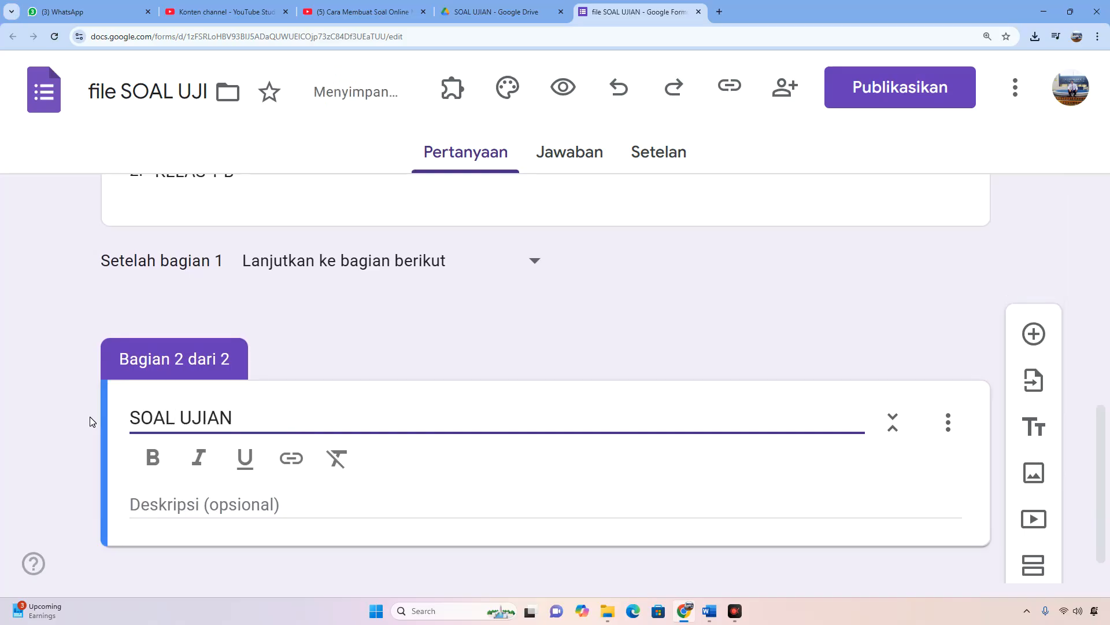
Enter "Silahkan dikerjakan dengan baik dan benar" as the description of the SOAL UJIAN section.
click(181, 506)
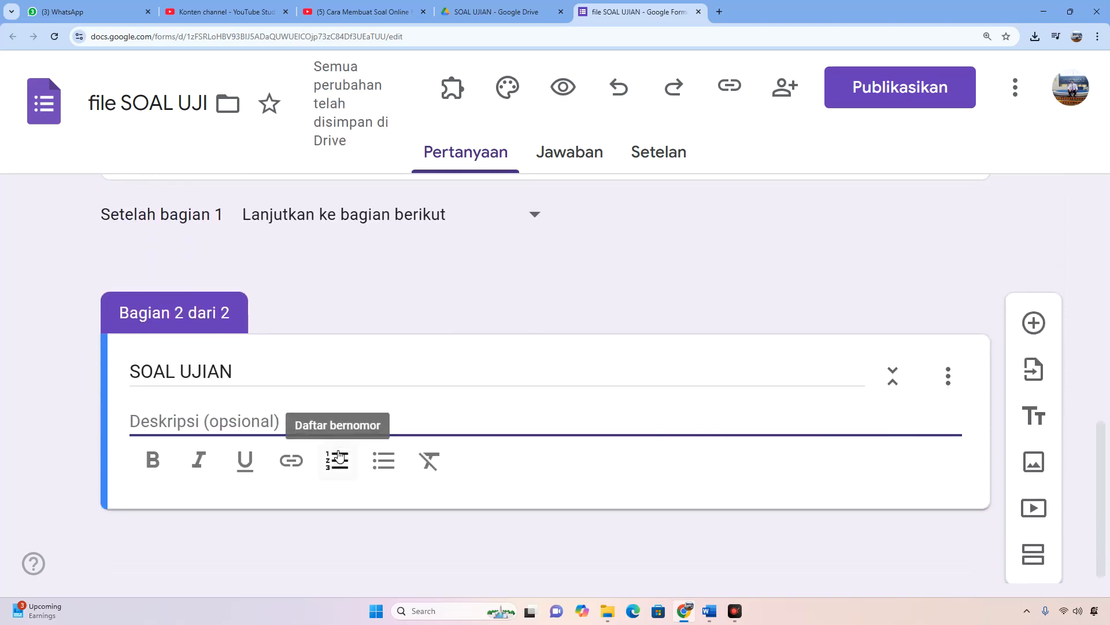
text(Silahk)
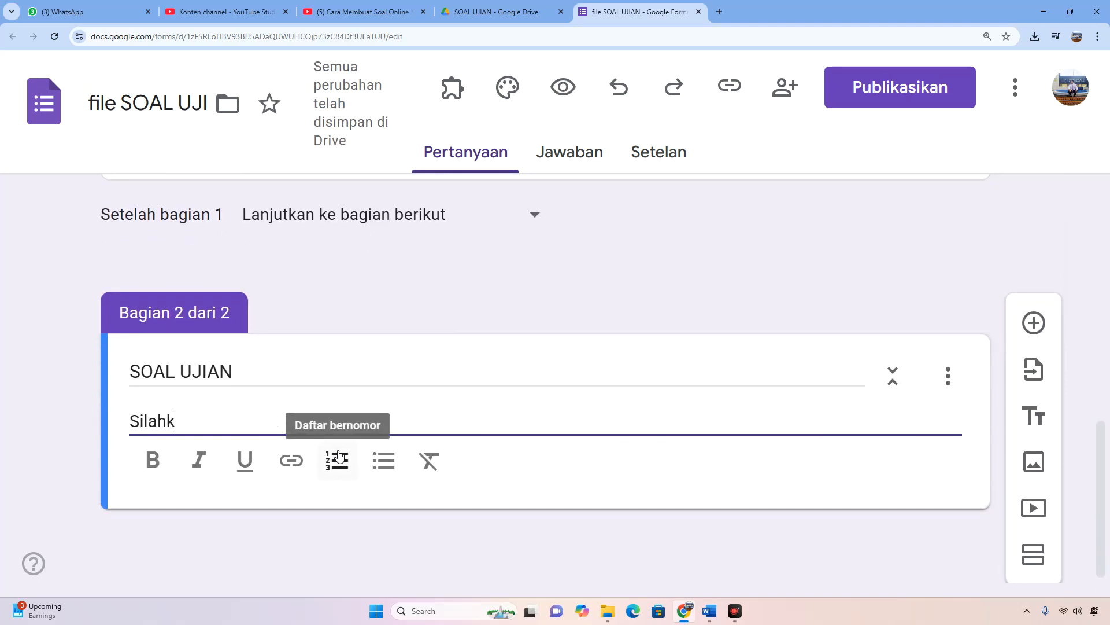
text(an dikerjaka)
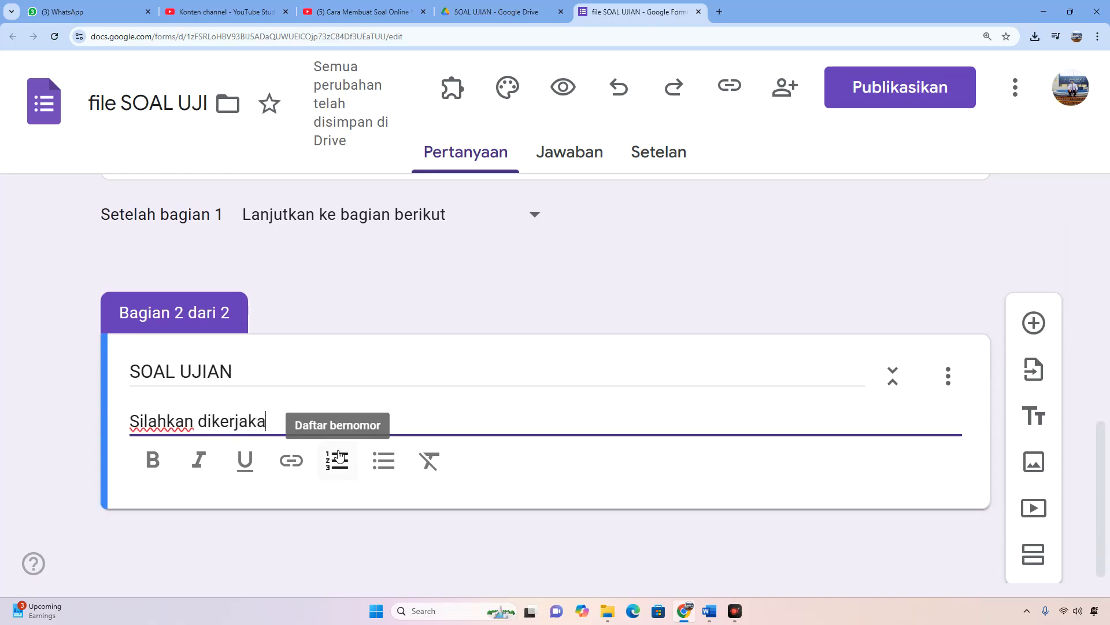
text(n dengan)
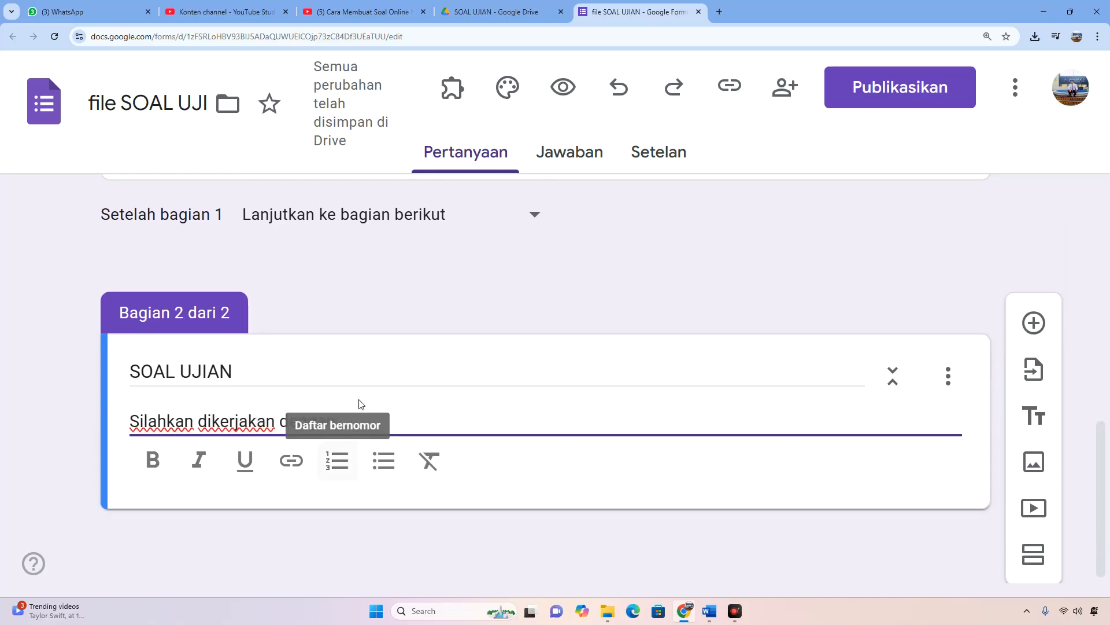
text( bai)
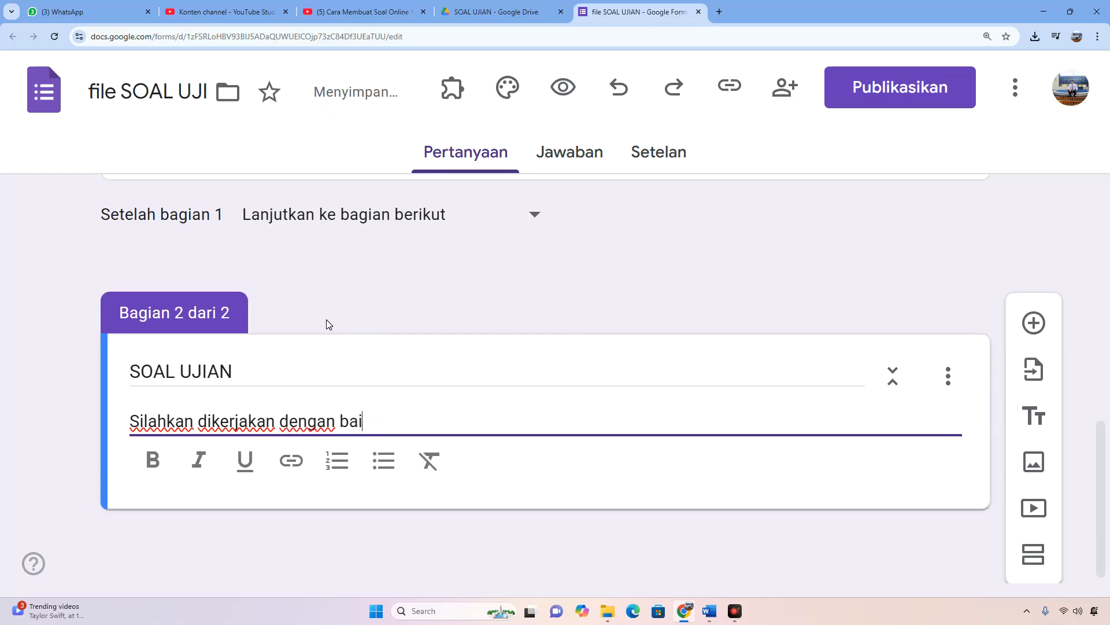
text(k dan benar)
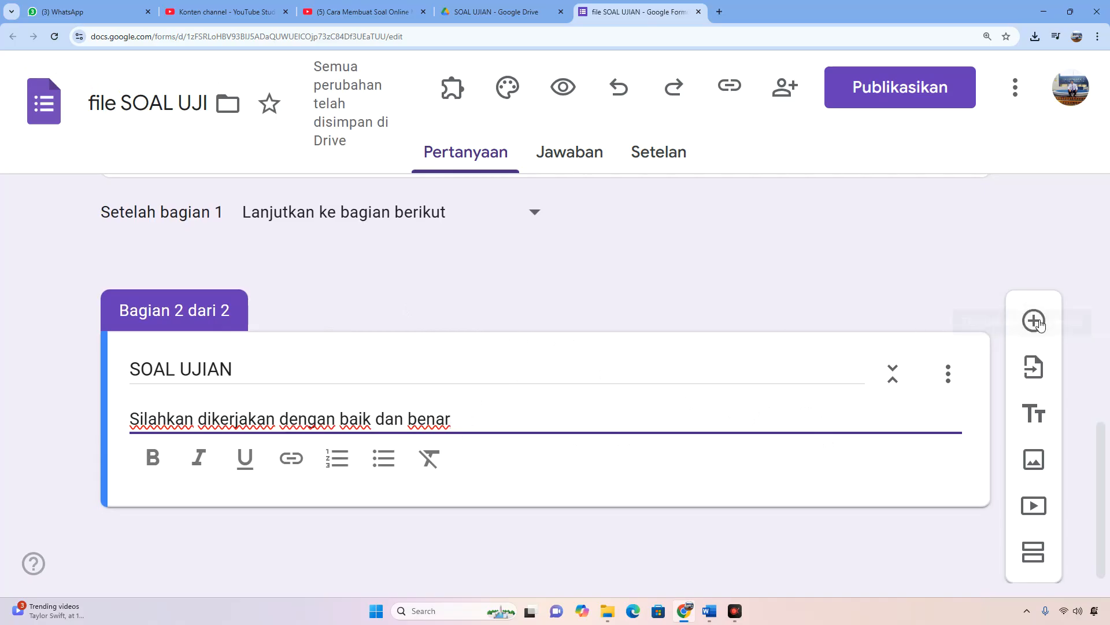
Turn the form into a quiz by enabling "Jadikan ini sebagai kuis" in the form settings.
scroll(592, 417, up, 2)
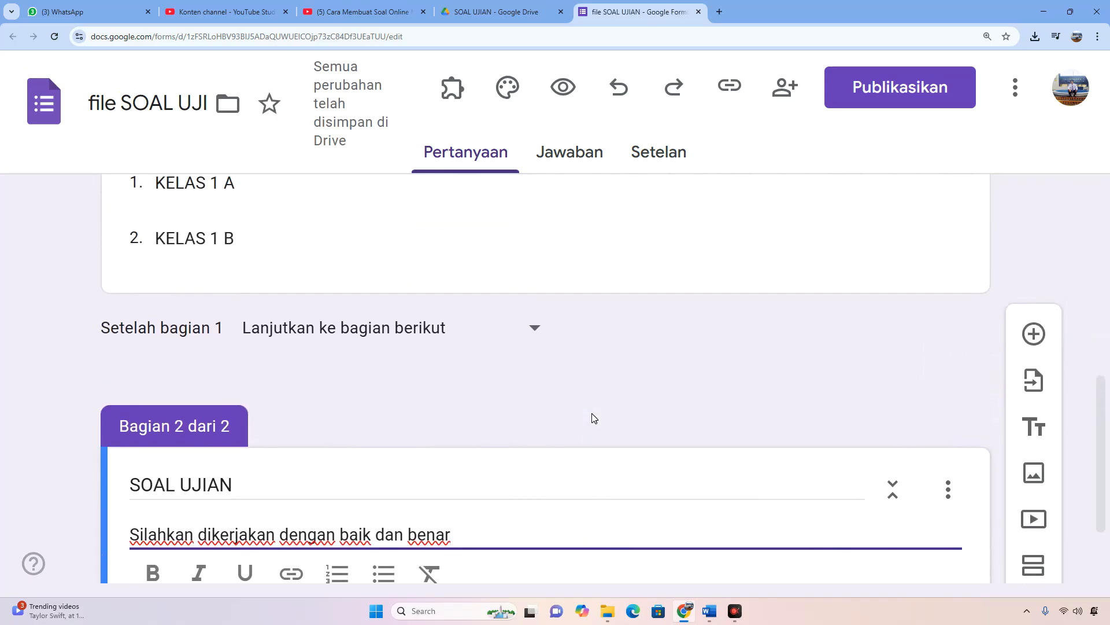
scroll(542, 259, up, 4)
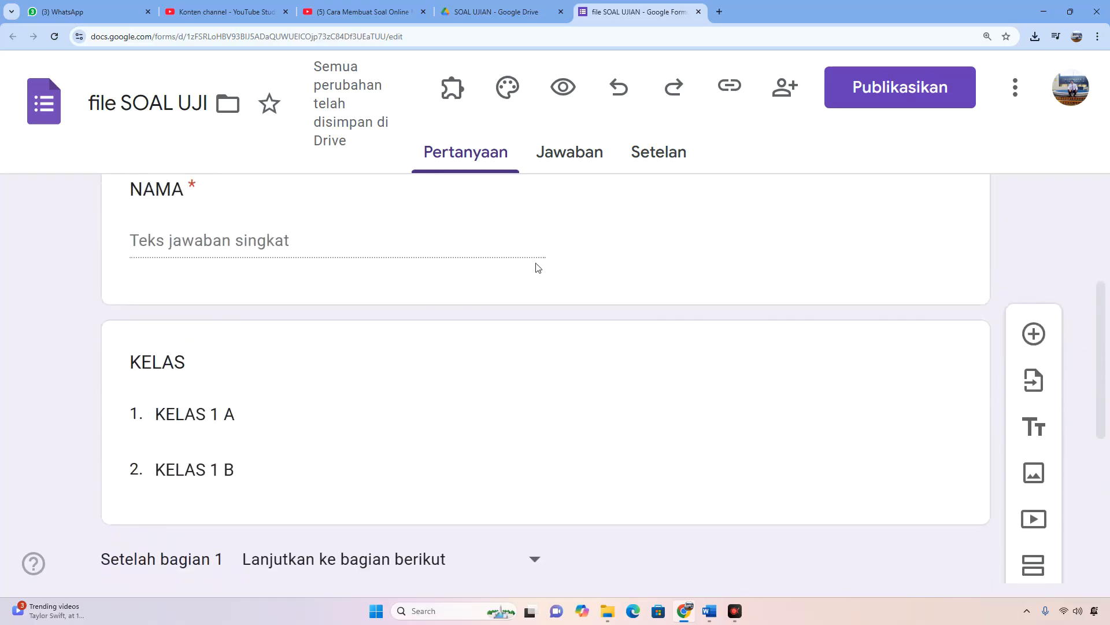
scroll(538, 268, up, 4)
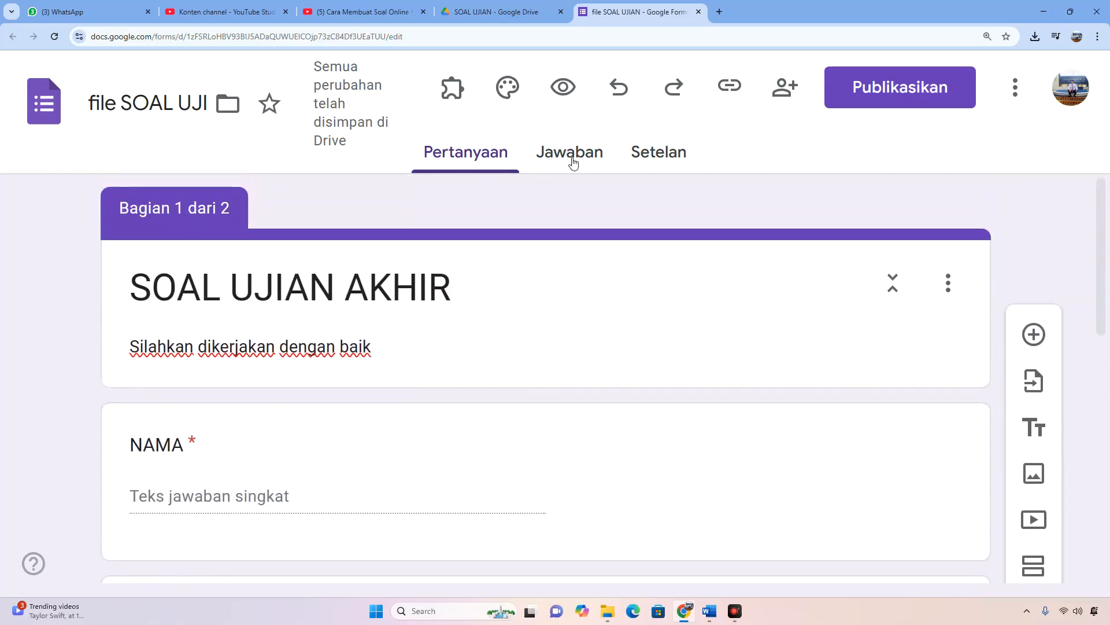
click(655, 152)
key(ctrl+plus)
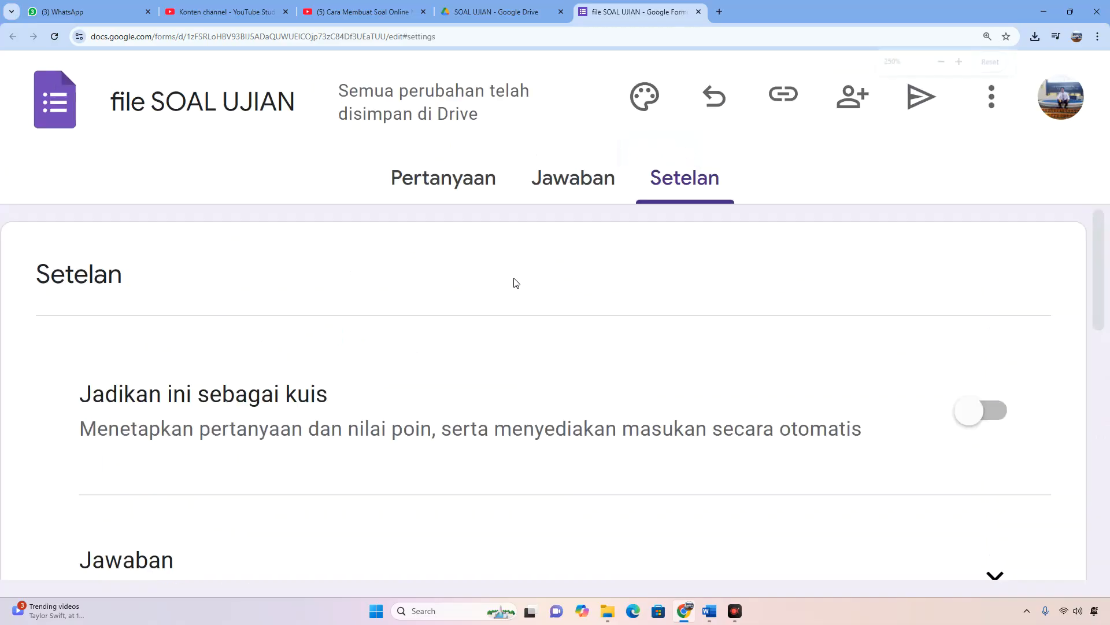
key(ctrl+minus)
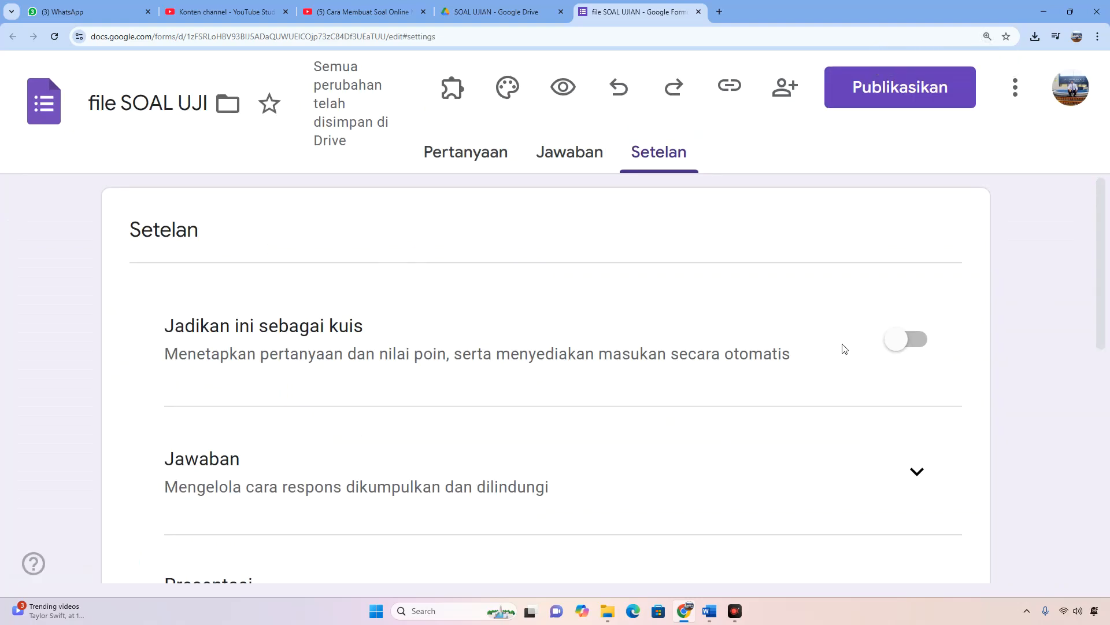
click(906, 340)
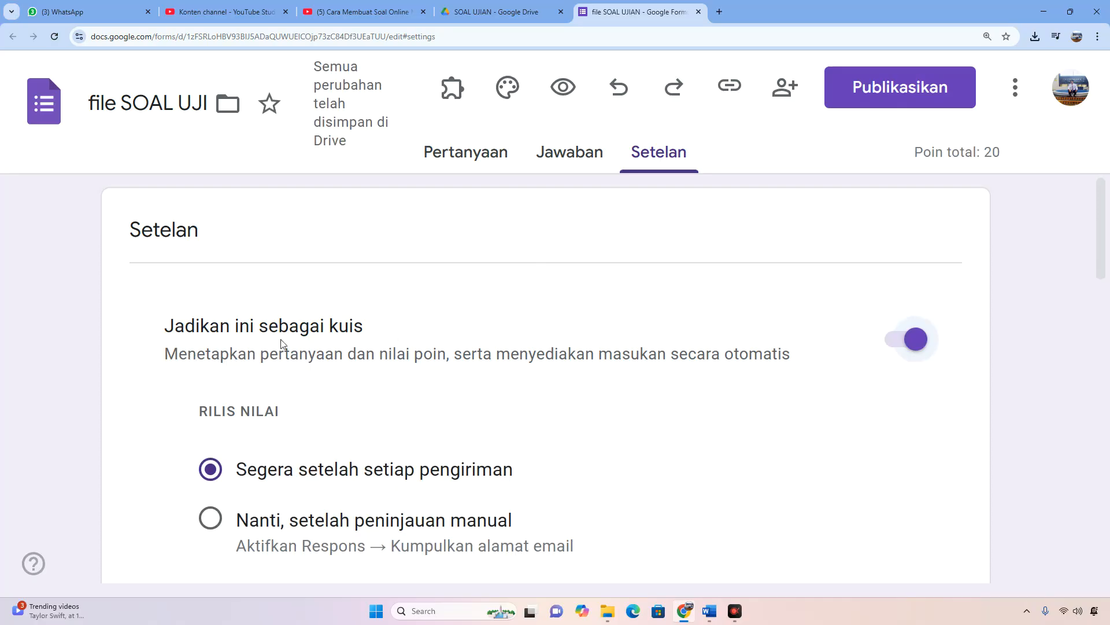
scroll(436, 346, down, 2)
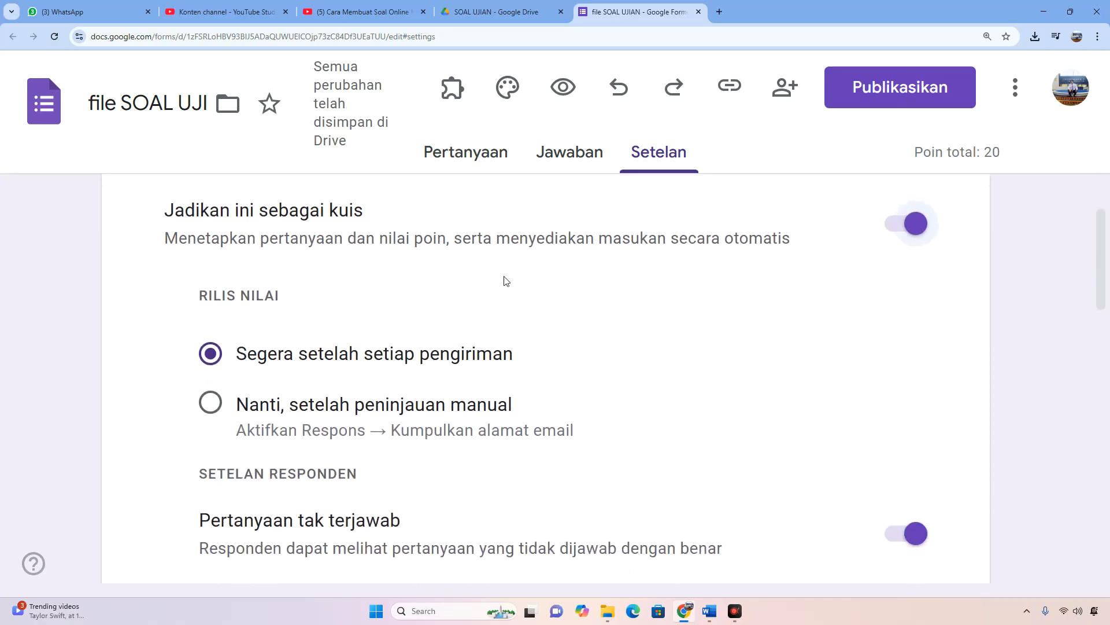
Review the quiz's grade release, respondent visibility and default point settings, switching "Jawaban yang benar" off and back on.
scroll(236, 345, down, 1)
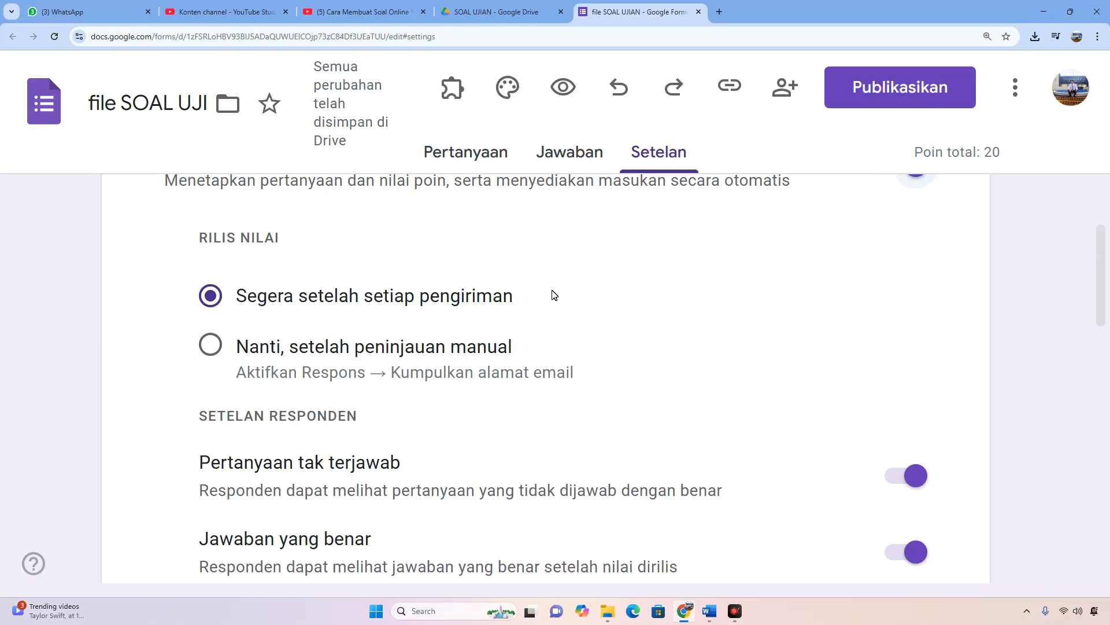
drag(199, 241, 285, 241)
click(275, 304)
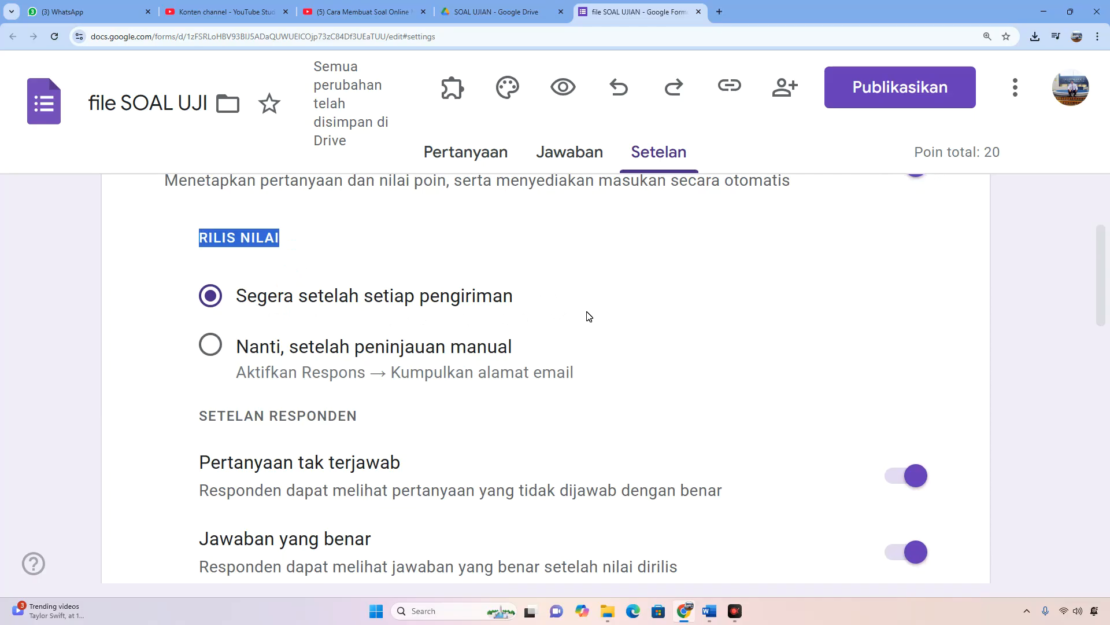
scroll(589, 316, down, 4)
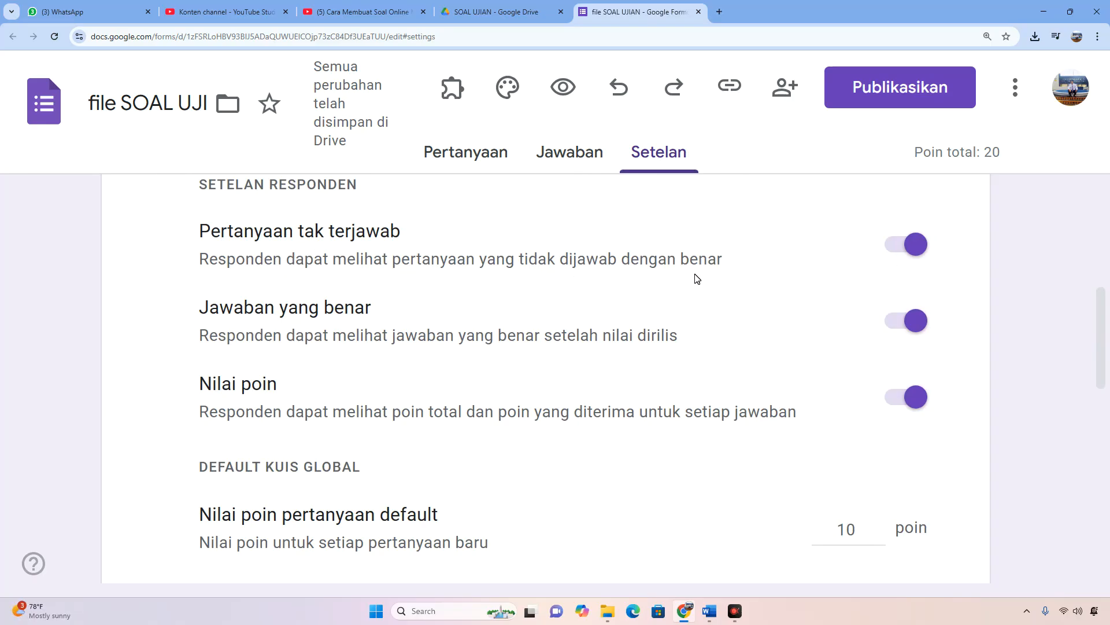
click(201, 313)
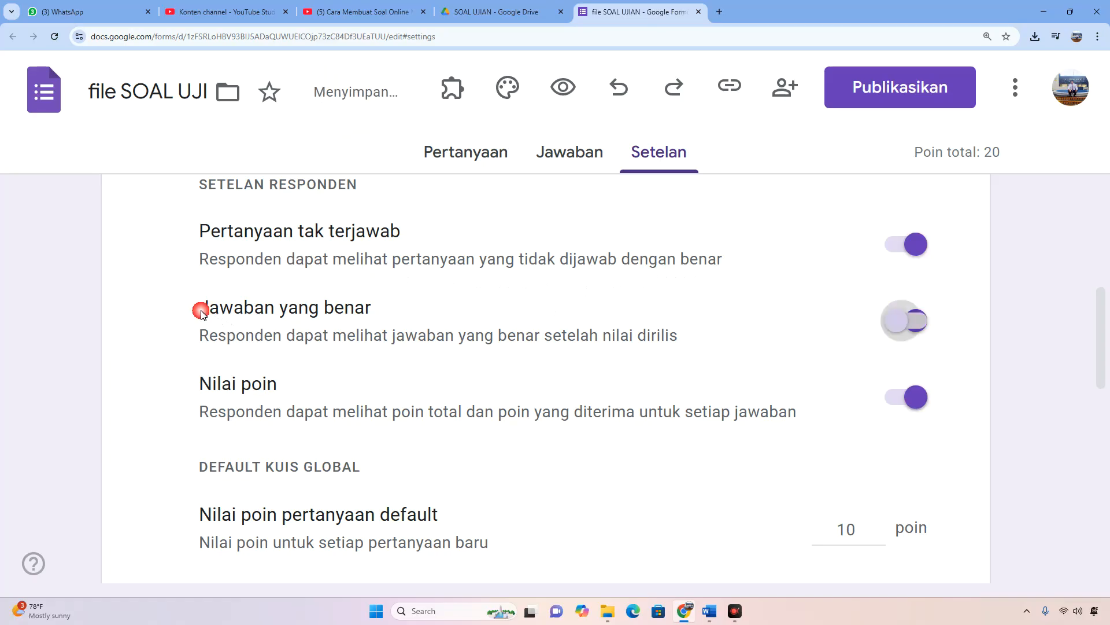
click(912, 328)
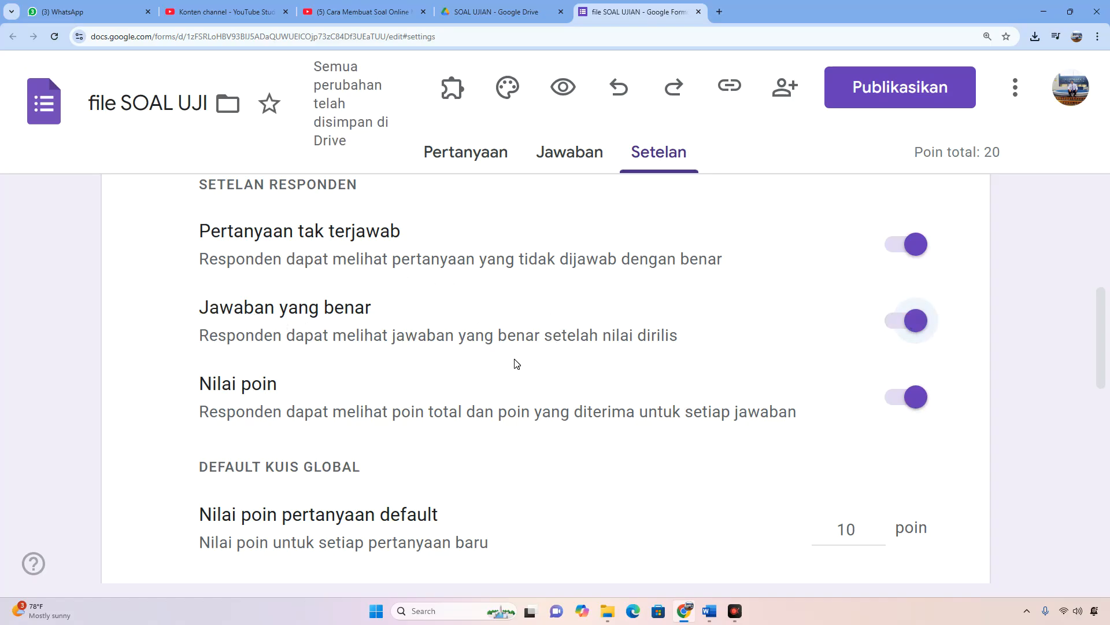
scroll(516, 364, down, 1)
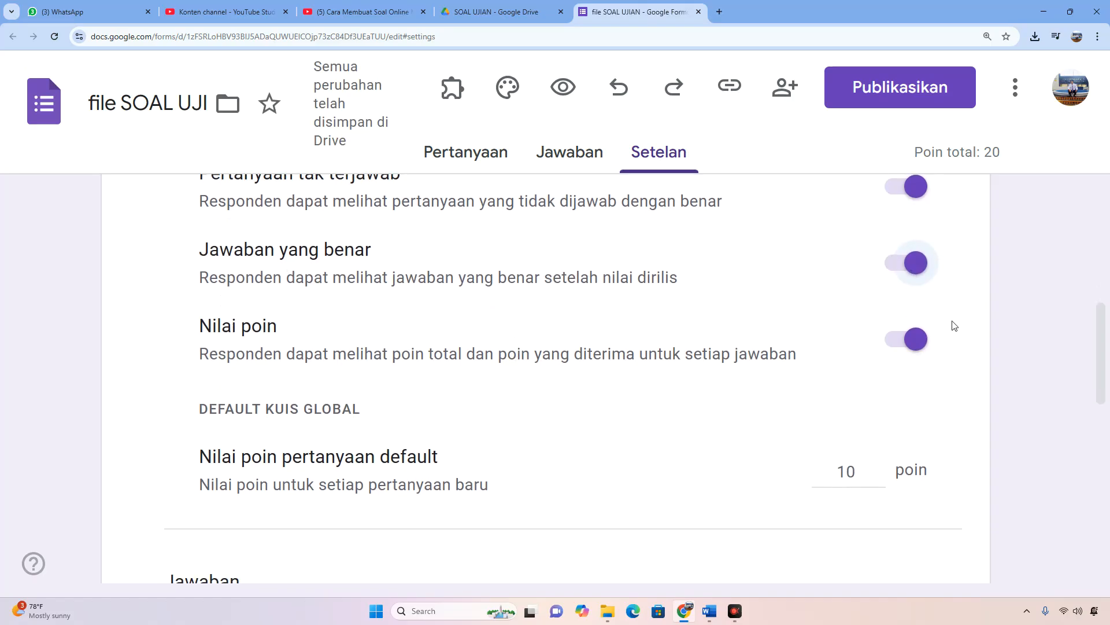
scroll(716, 405, down, 1)
scroll(716, 405, down, 1)
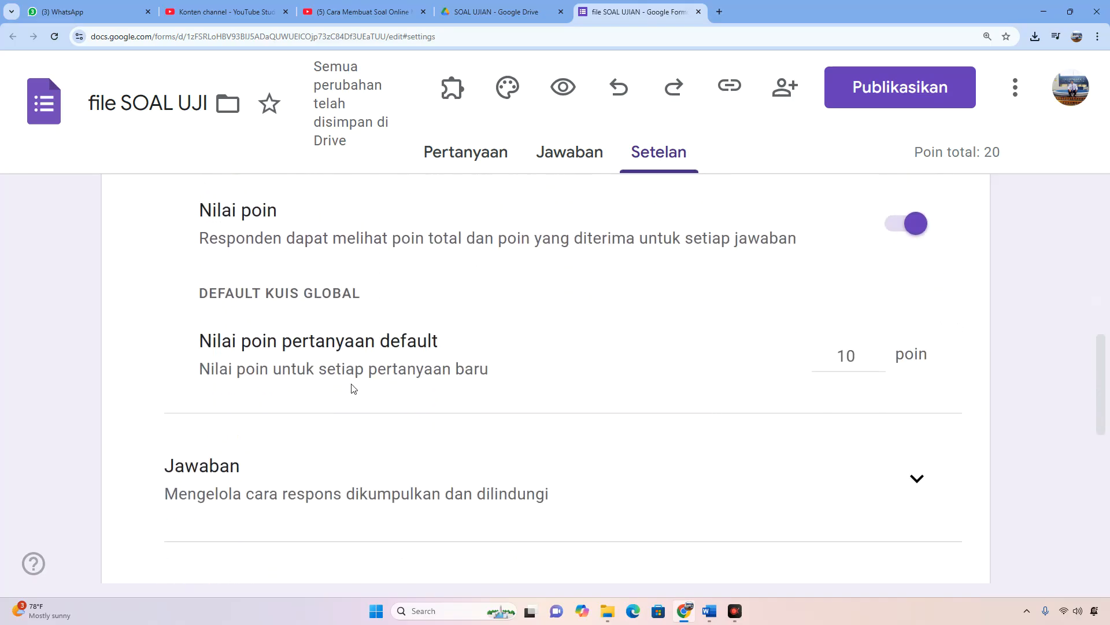
double_click(848, 358)
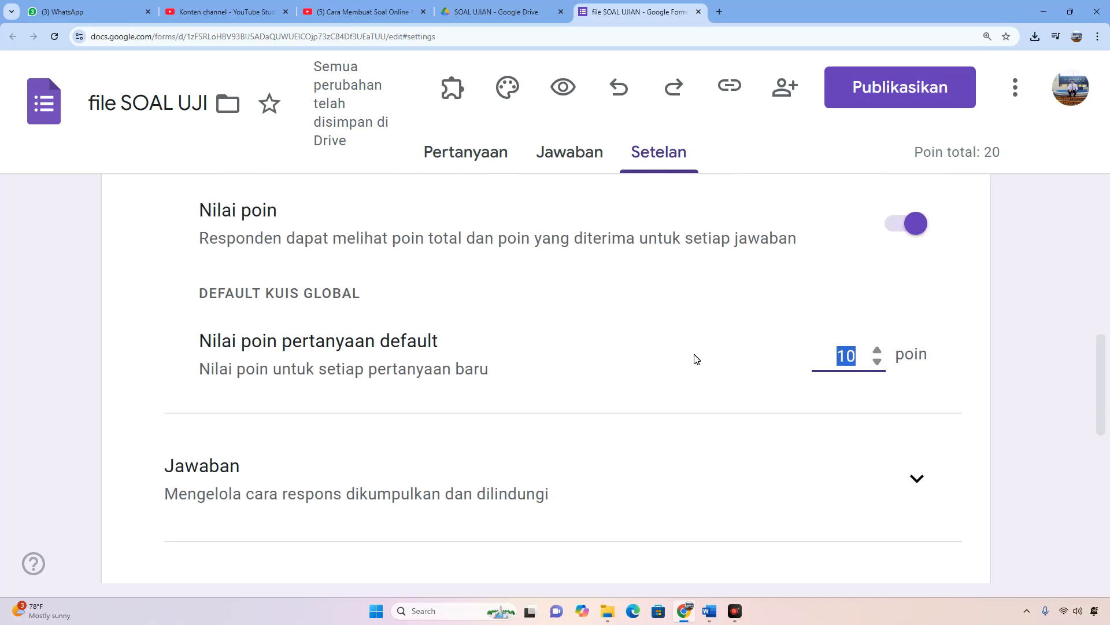
scroll(701, 368, down, 2)
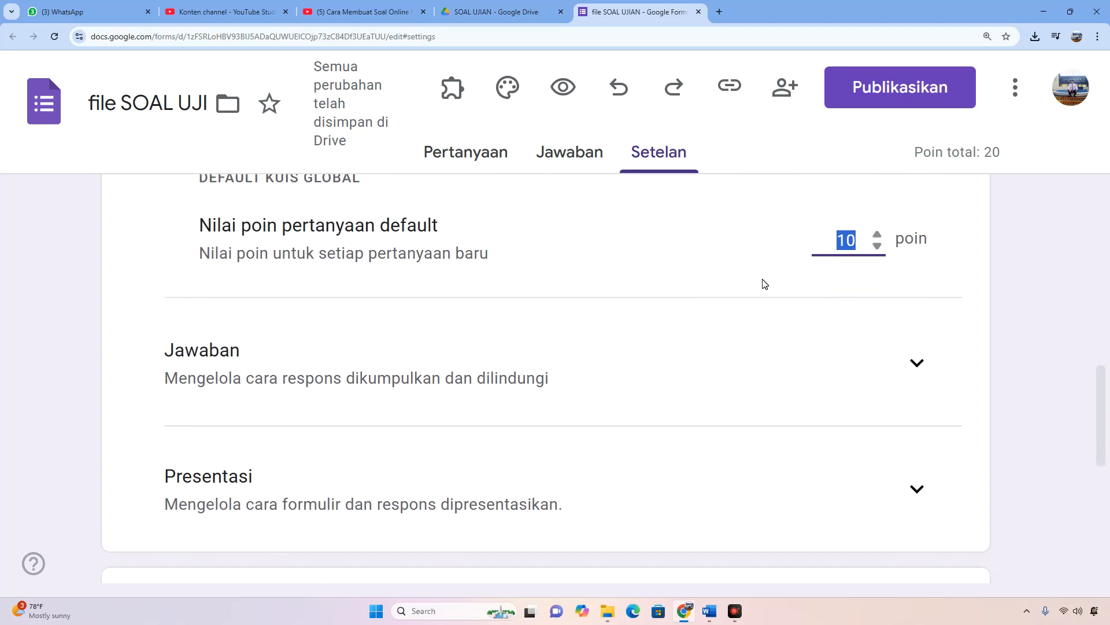
Expand the Jawaban settings and enable "Batasi ke 1 jawaban" to limit each respondent to one response.
scroll(761, 282, down, 1)
drag(174, 292, 594, 317)
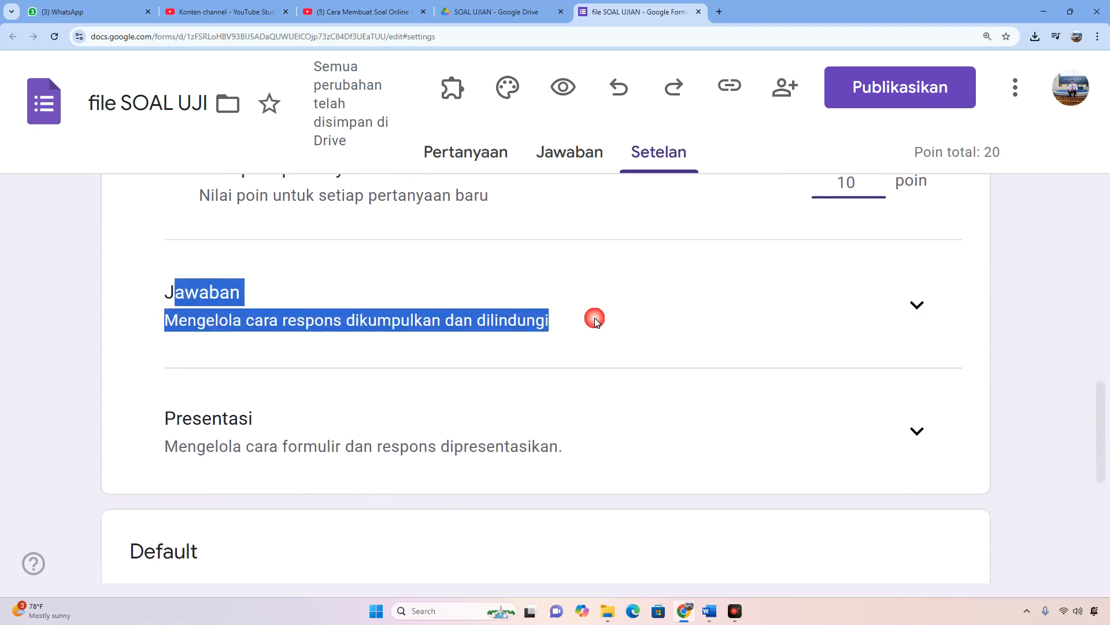
click(919, 306)
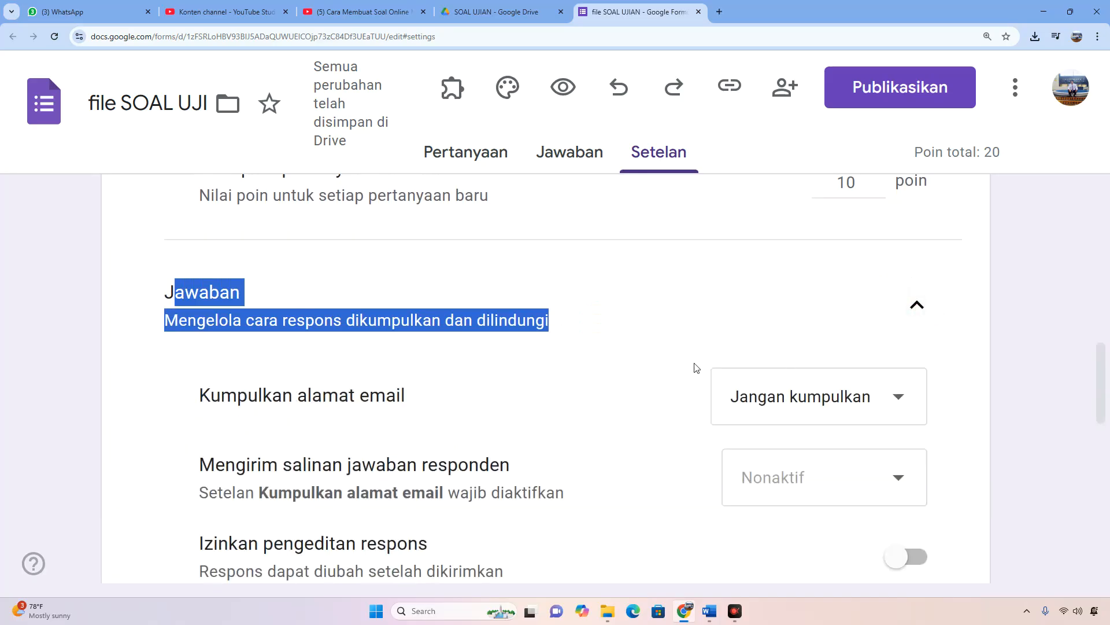
scroll(697, 368, down, 2)
scroll(702, 367, down, 2)
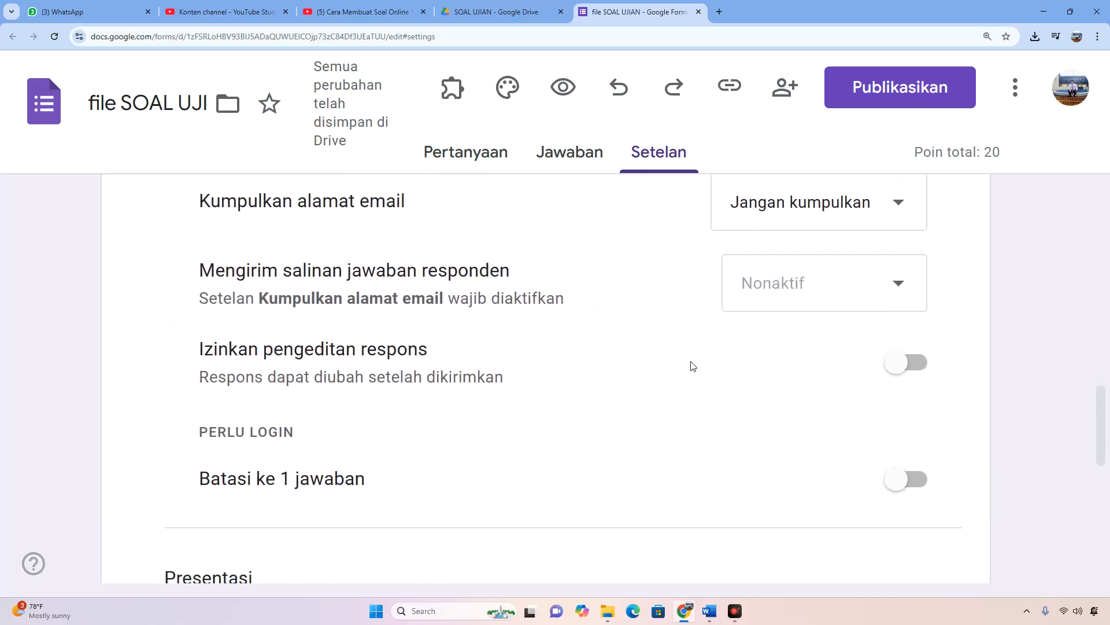
drag(195, 442, 403, 442)
click(904, 443)
scroll(542, 432, down, 2)
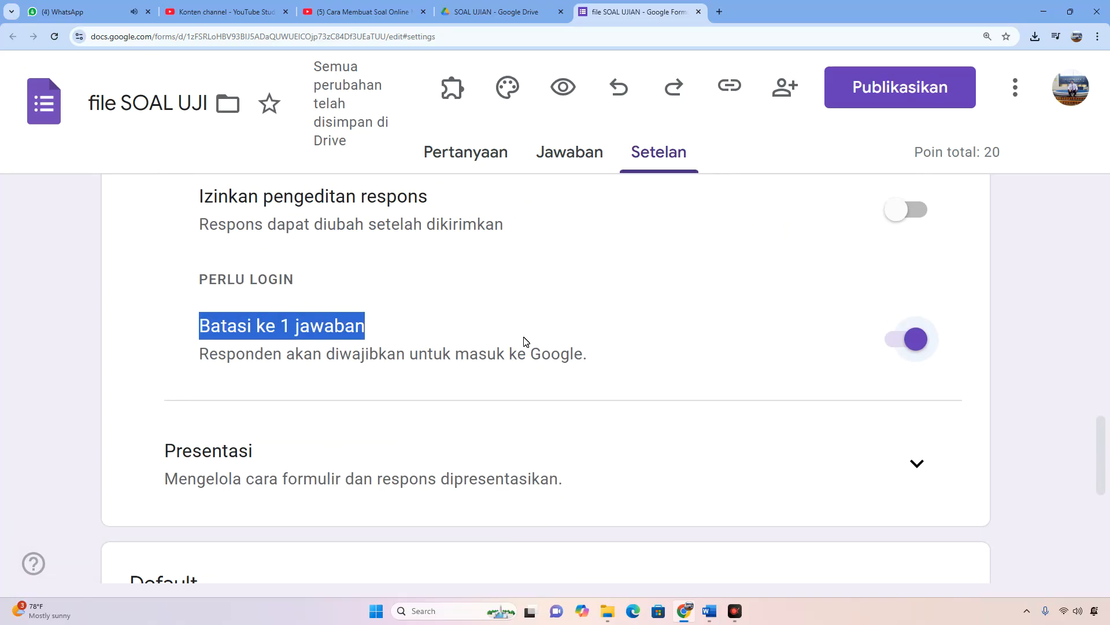
Expand the Presentasi settings and enable "Acak urutan pertanyaan" to shuffle the question order.
scroll(537, 353, down, 2)
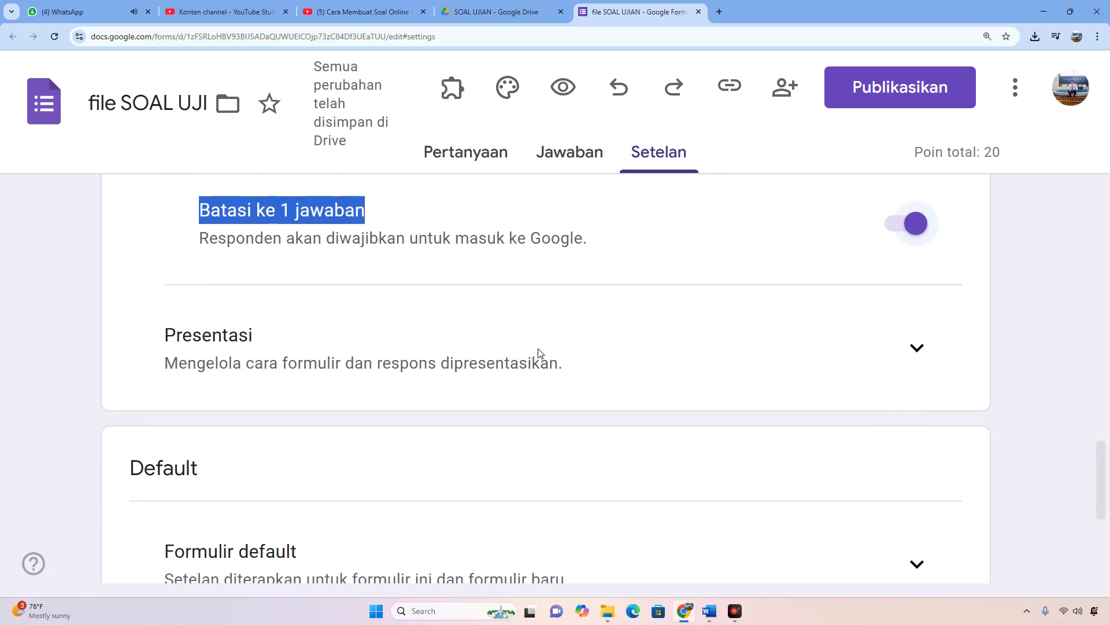
click(916, 351)
drag(162, 342, 281, 343)
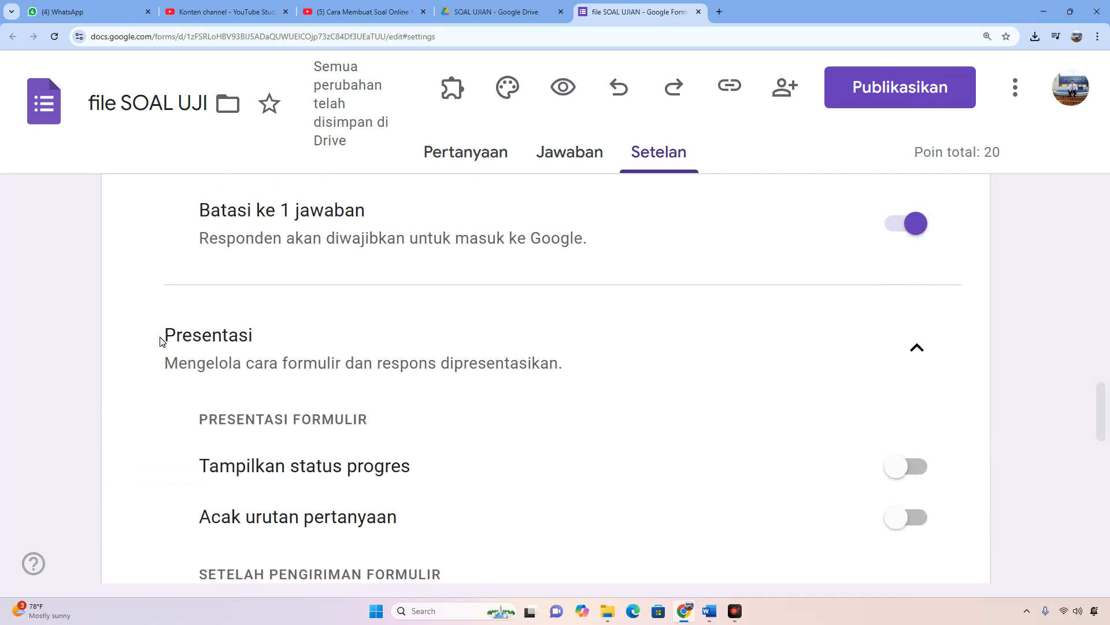
scroll(637, 379, down, 2)
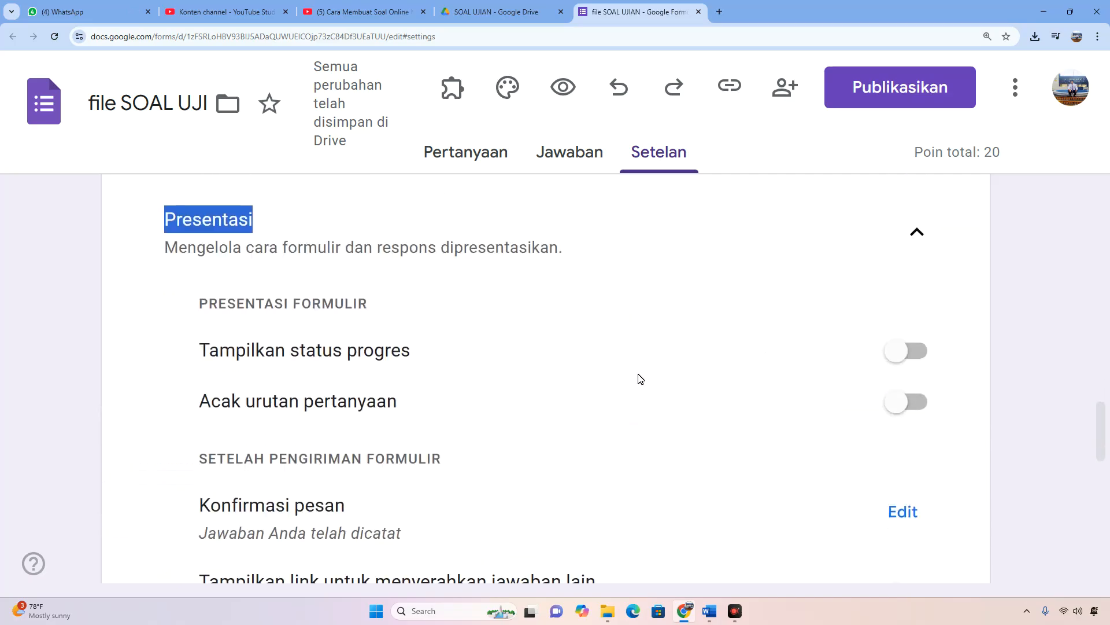
drag(199, 401, 387, 403)
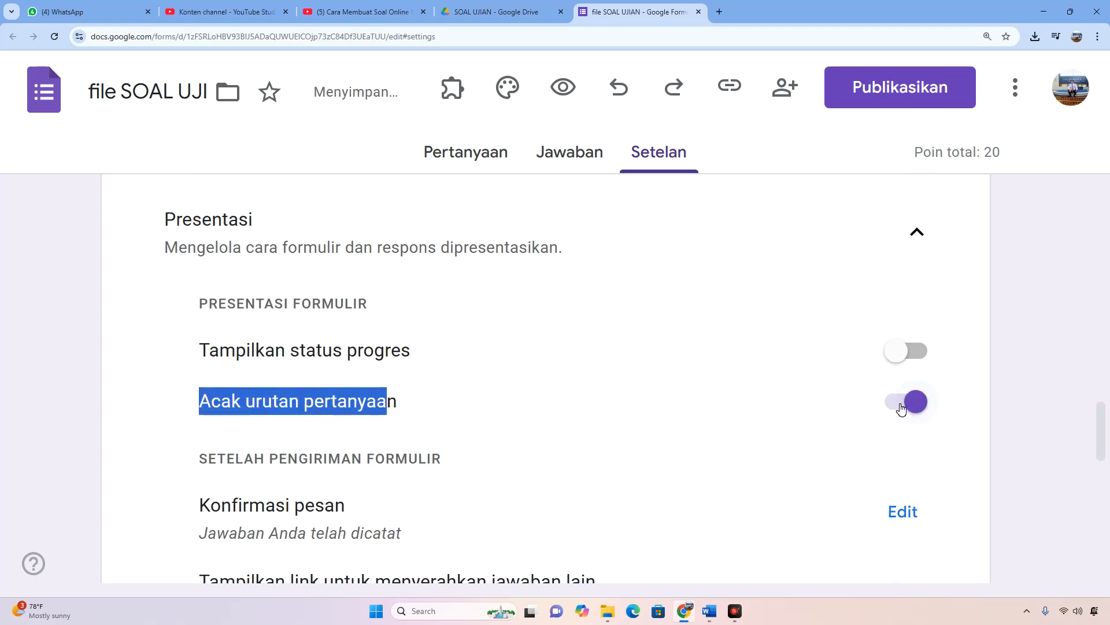
click(717, 410)
drag(200, 403, 405, 402)
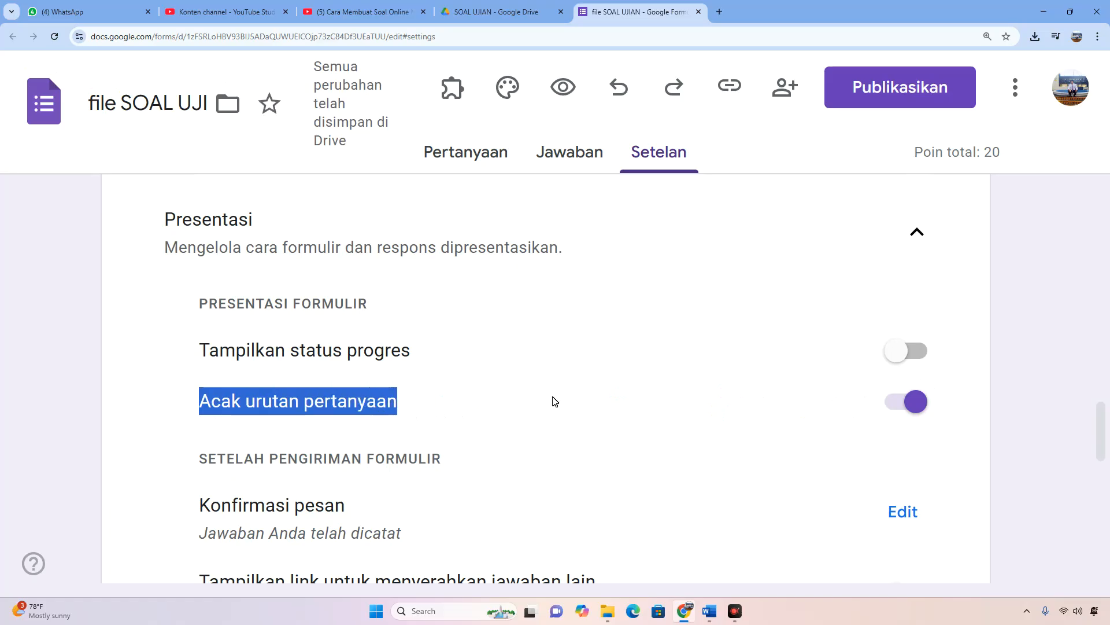
click(537, 406)
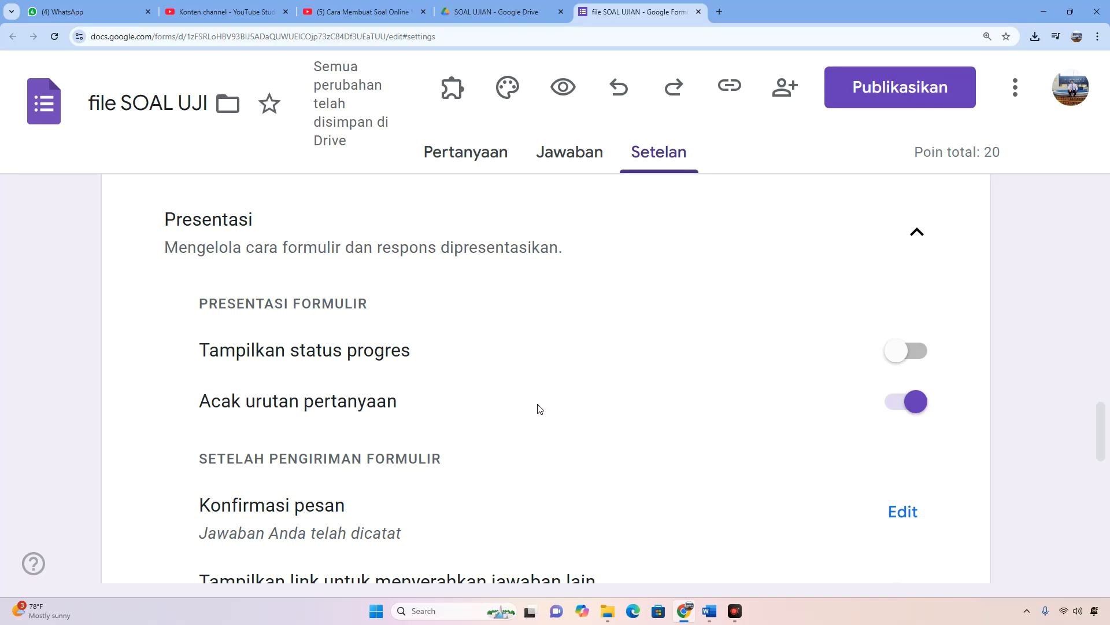
Set the form's confirmation message to "Terimakasih sudah mengerjakan soal ujian dengan baik, jawaban anda telah kami terima" and save it.
scroll(652, 422, down, 2)
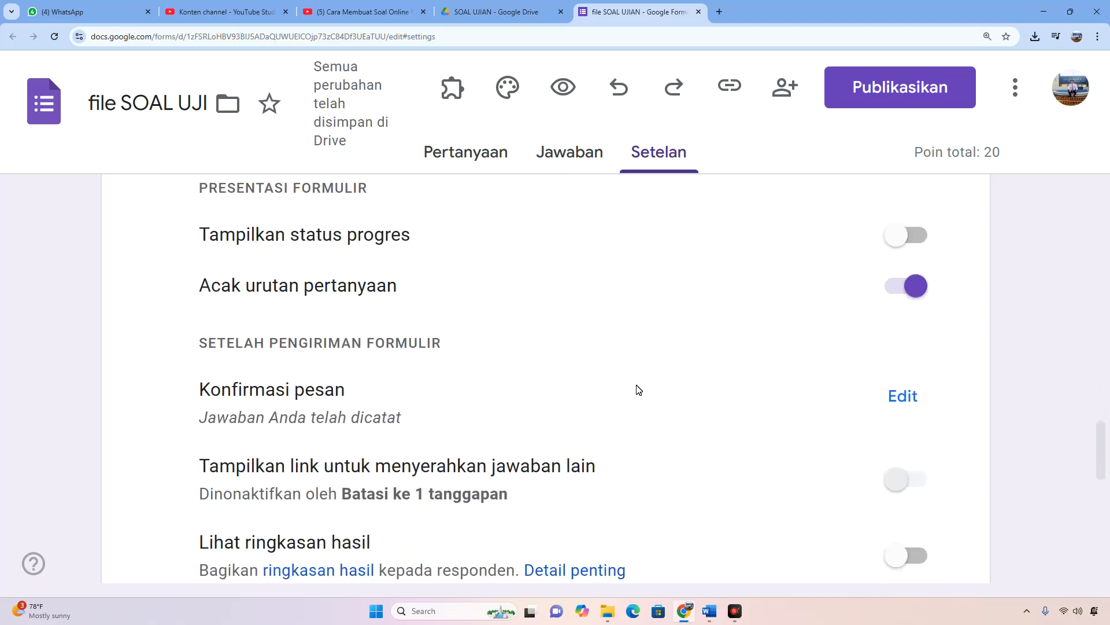
scroll(570, 393, down, 1)
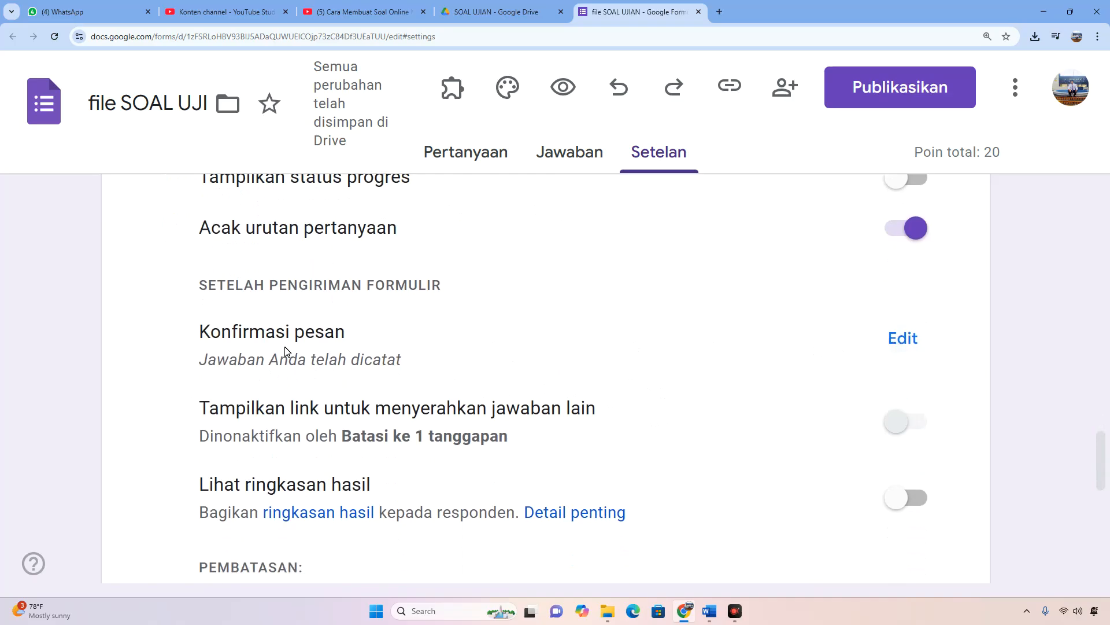
drag(191, 338, 347, 365)
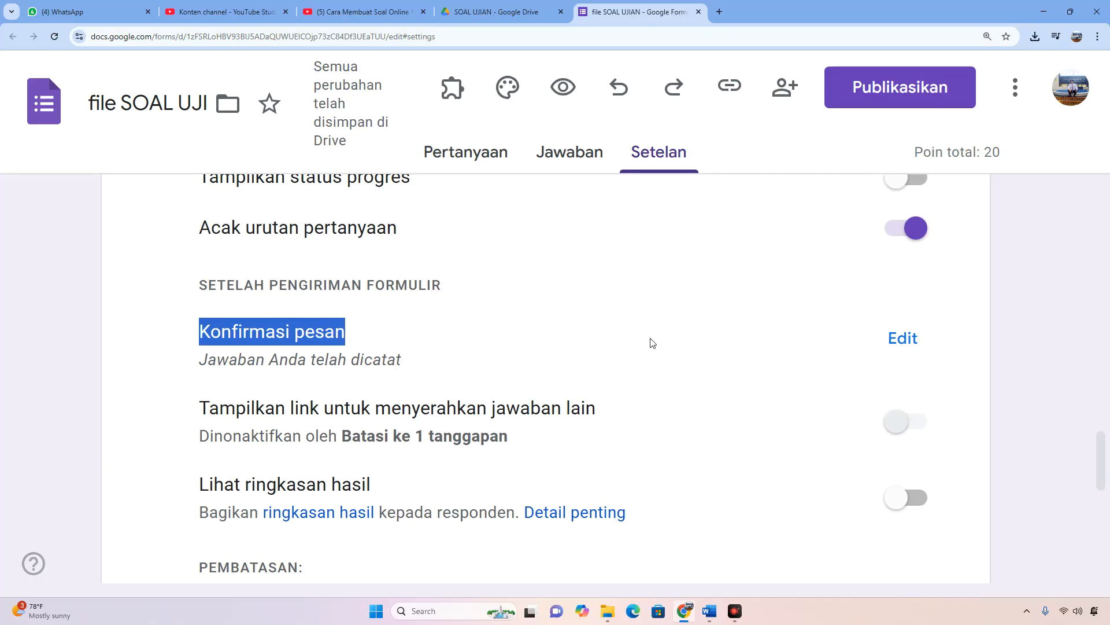
click(904, 340)
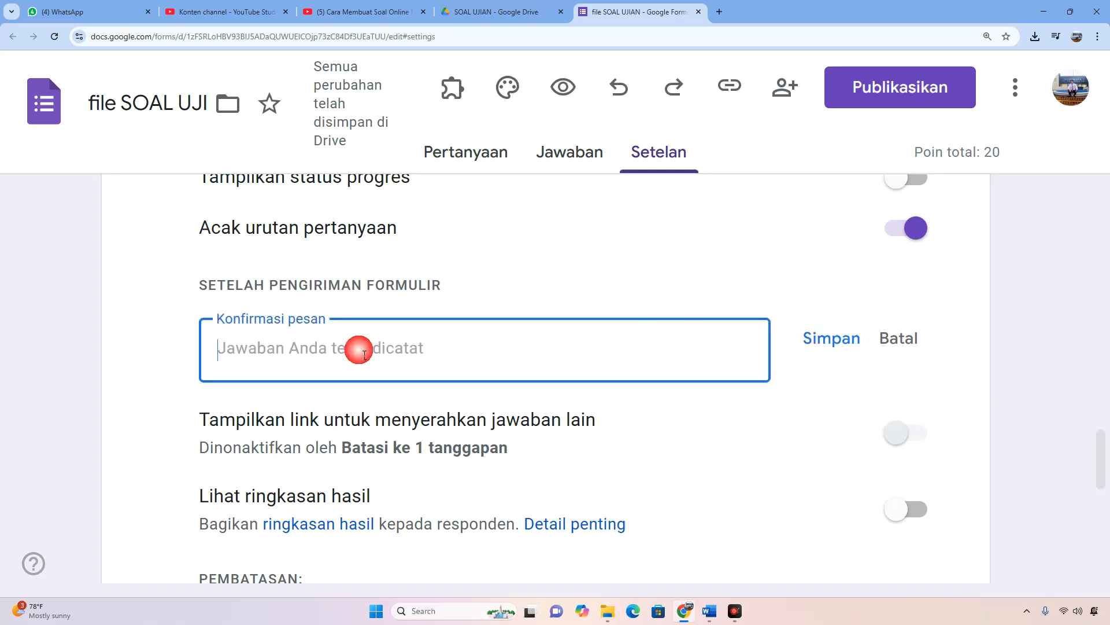
text(tes)
key(BackSpace)
key(BackSpace)
key(BackSpace)
text(Te)
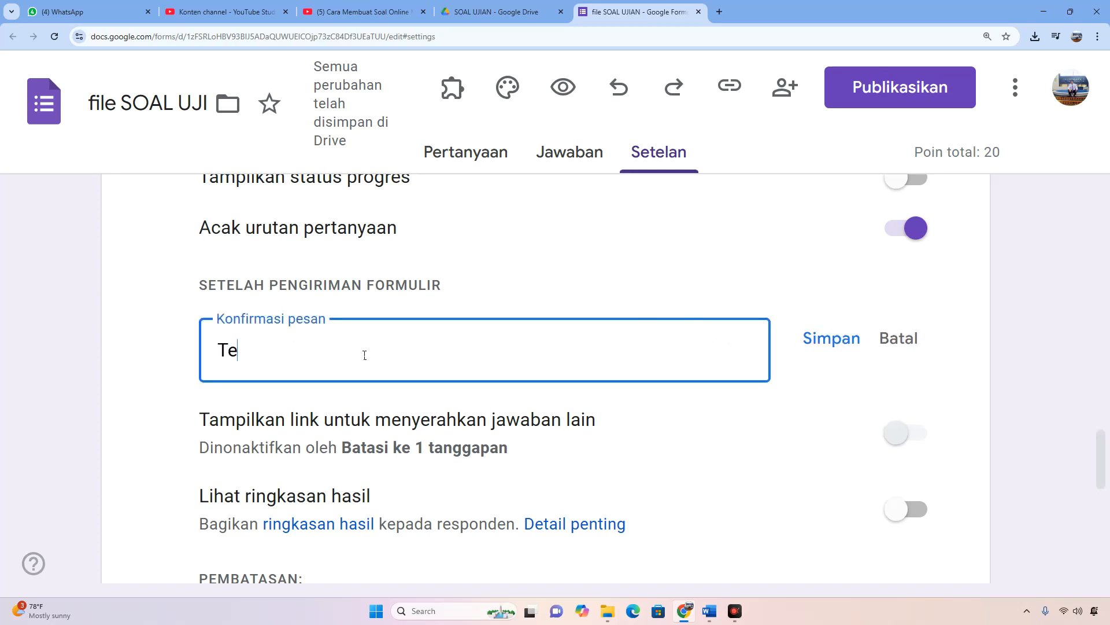
text(rimakasi)
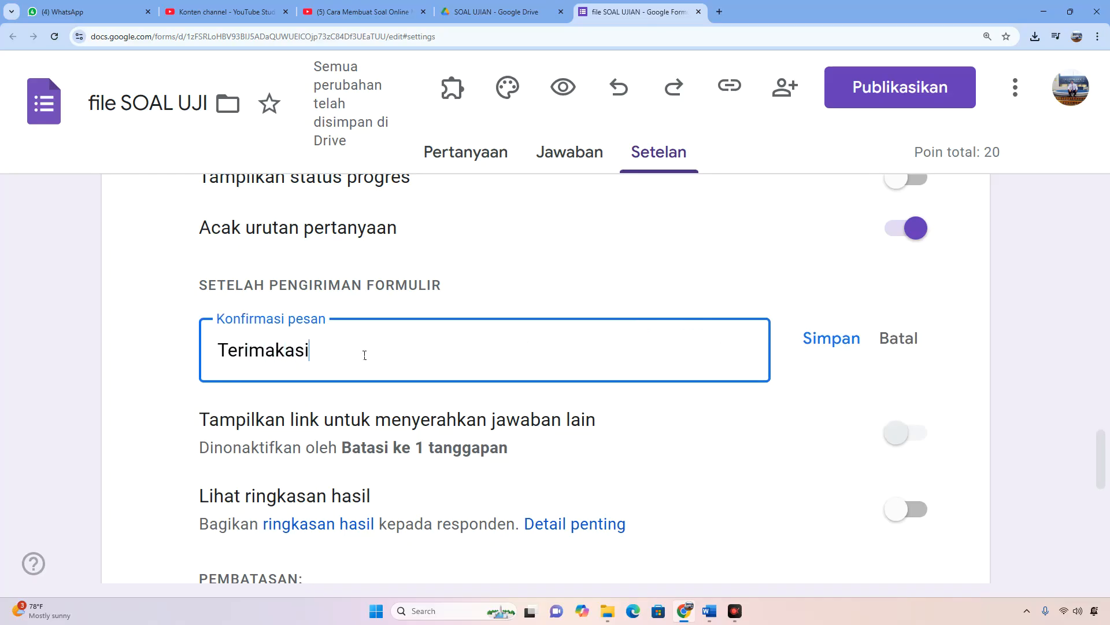
text(h sudah m)
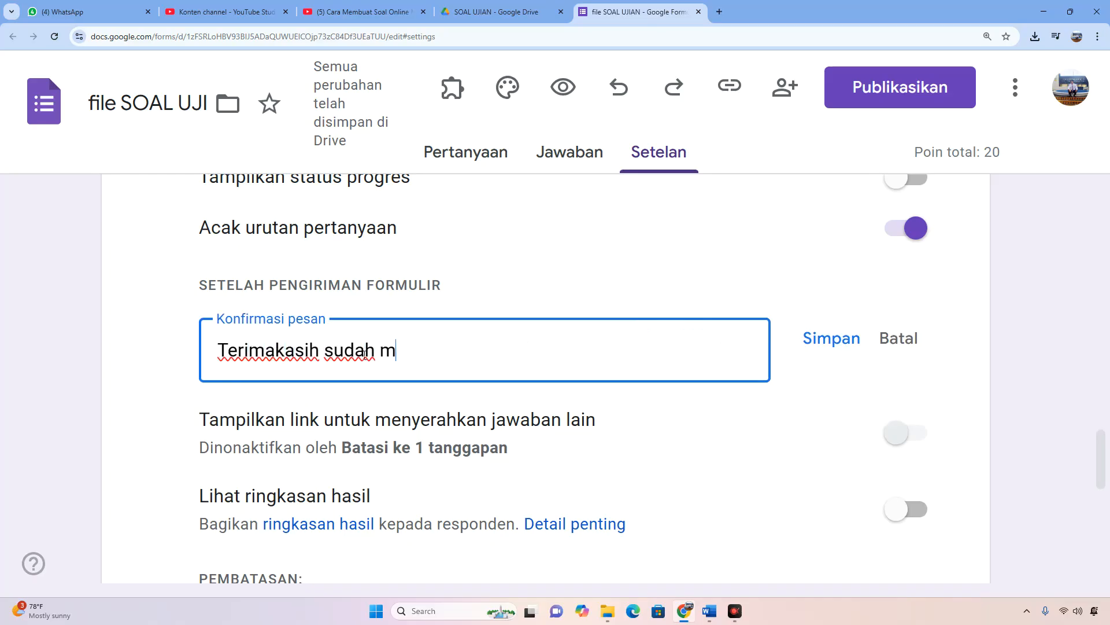
text(engerjakan )
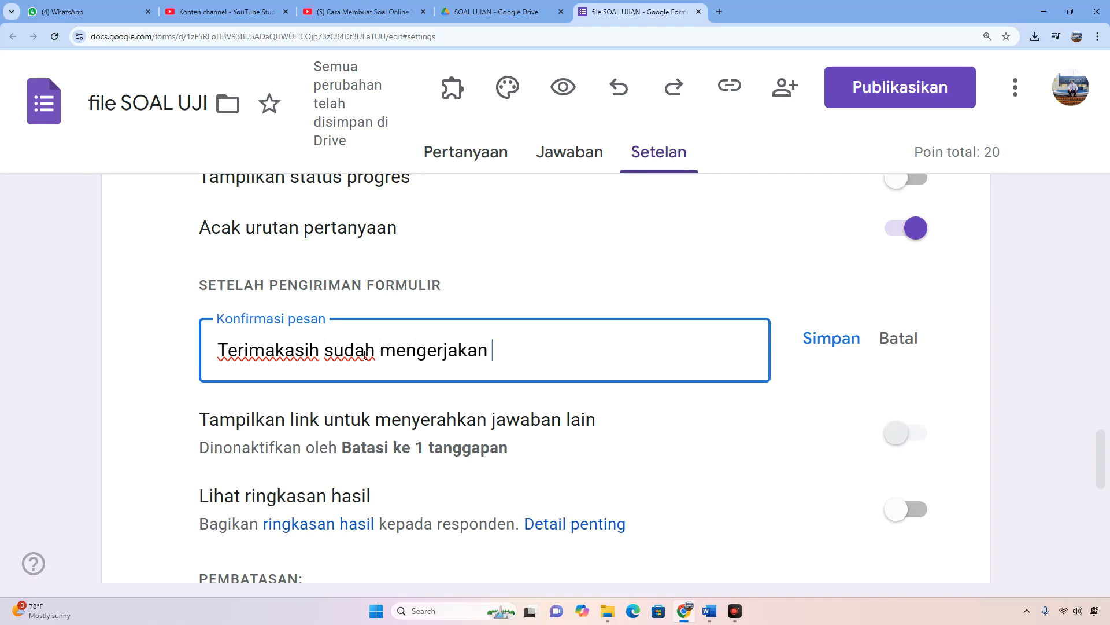
text(soal uji)
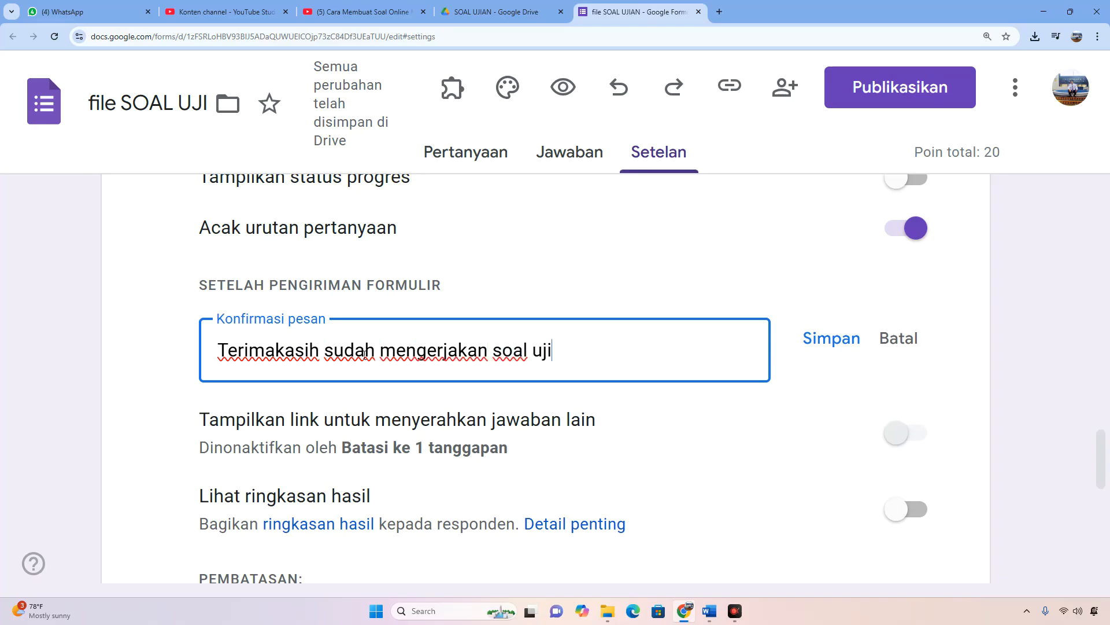
text(an dengan ba)
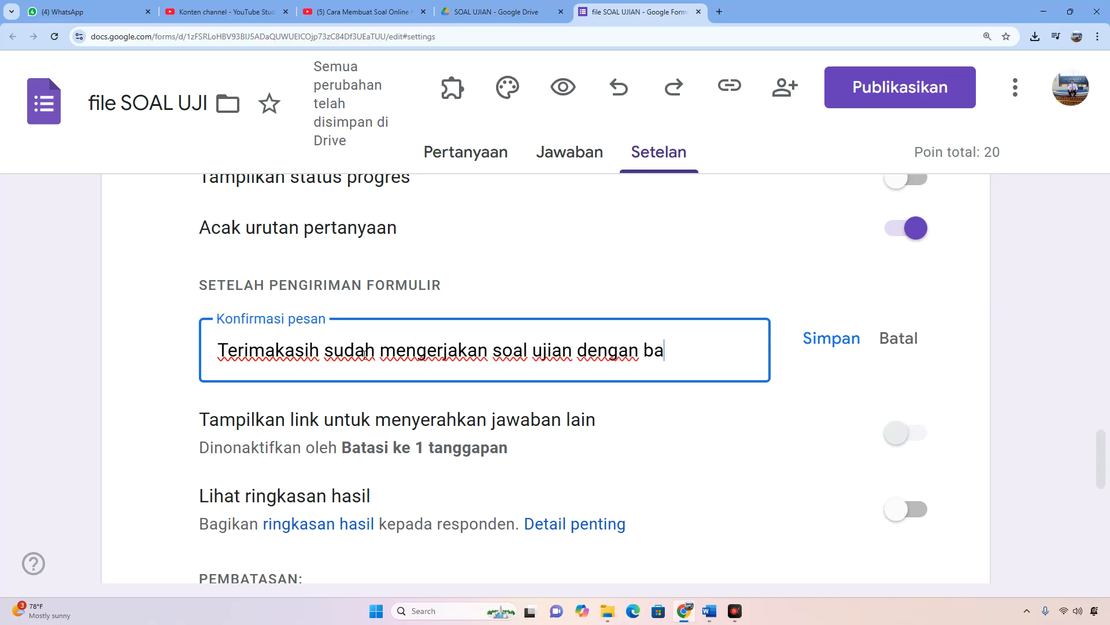
text(ik, jawaban an)
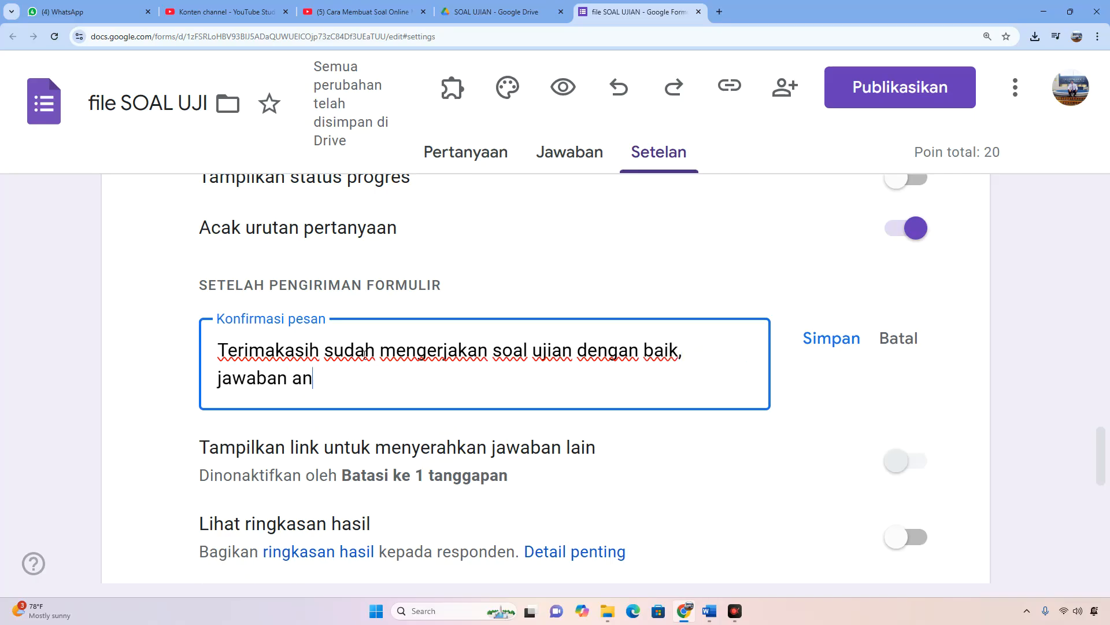
text(da telah kami terima)
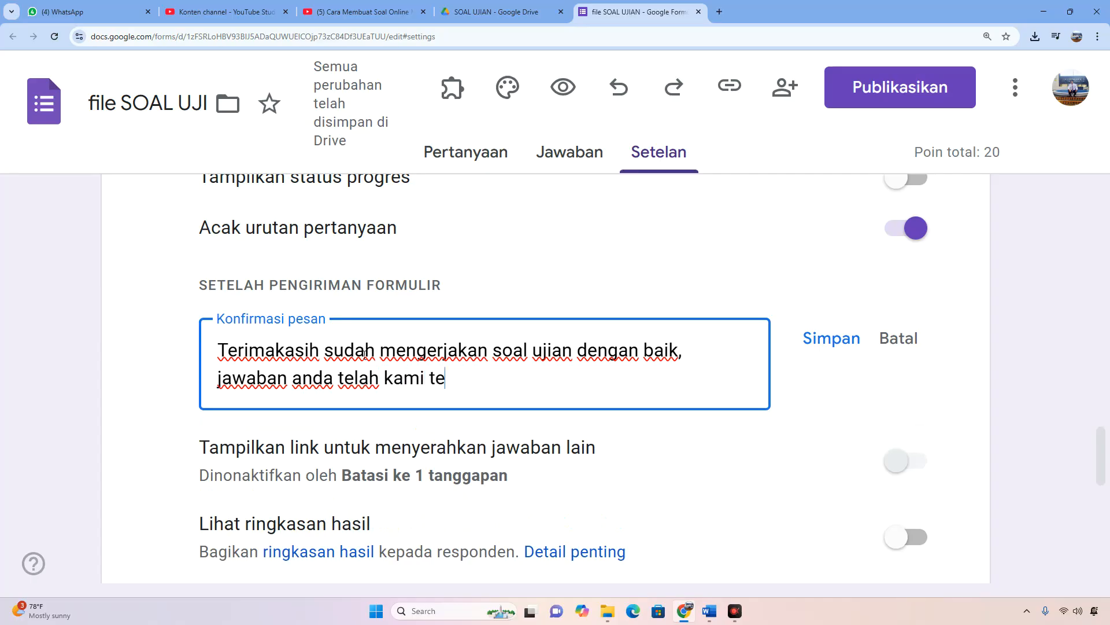
click(831, 346)
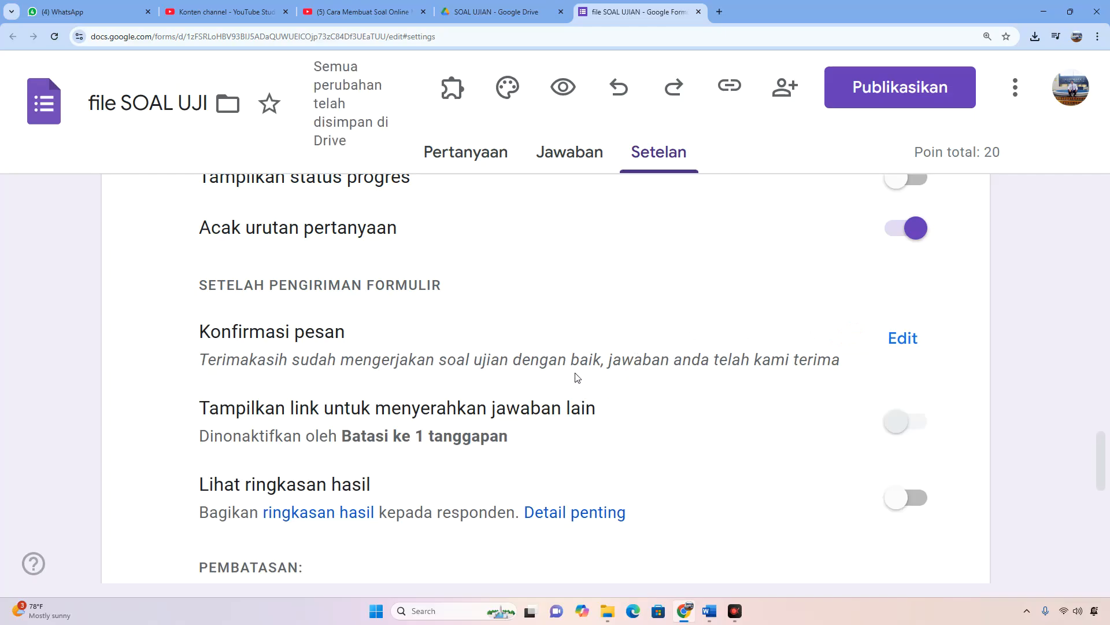
Review the saved confirmation message and the remaining presentation, restriction and default settings.
drag(207, 362, 831, 362)
scroll(722, 360, down, 3)
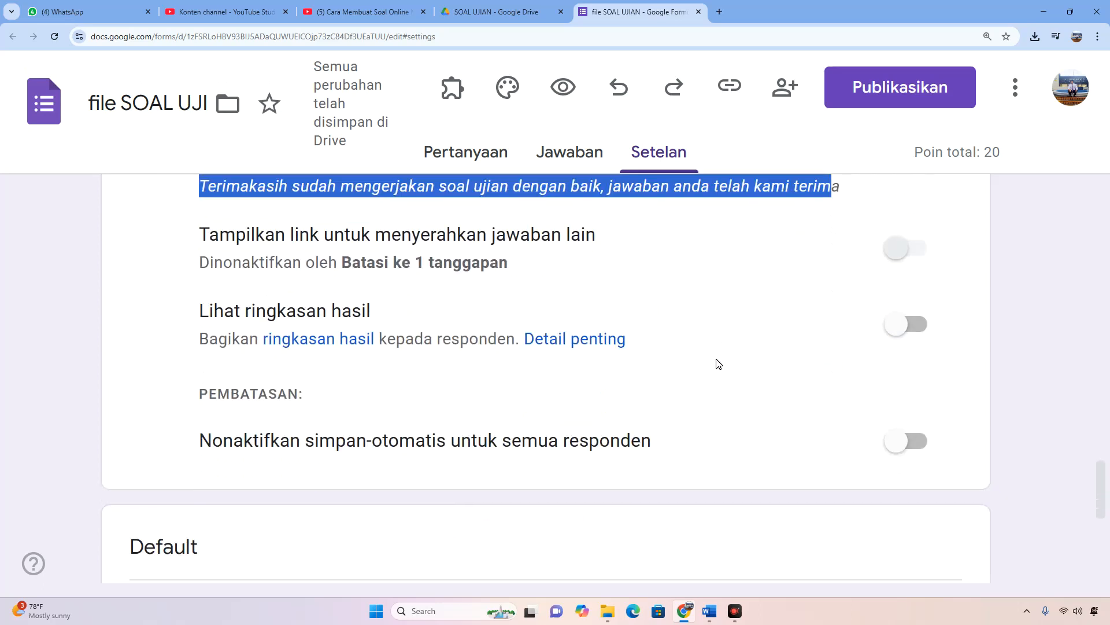
scroll(715, 395, down, 6)
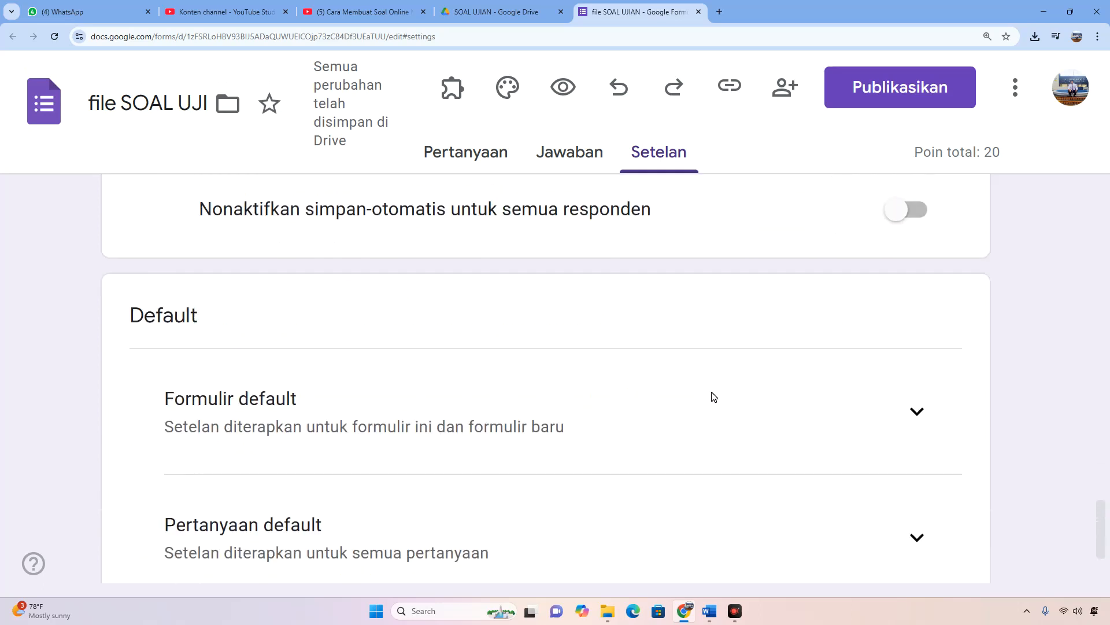
scroll(714, 395, up, 4)
scroll(714, 402, up, 15)
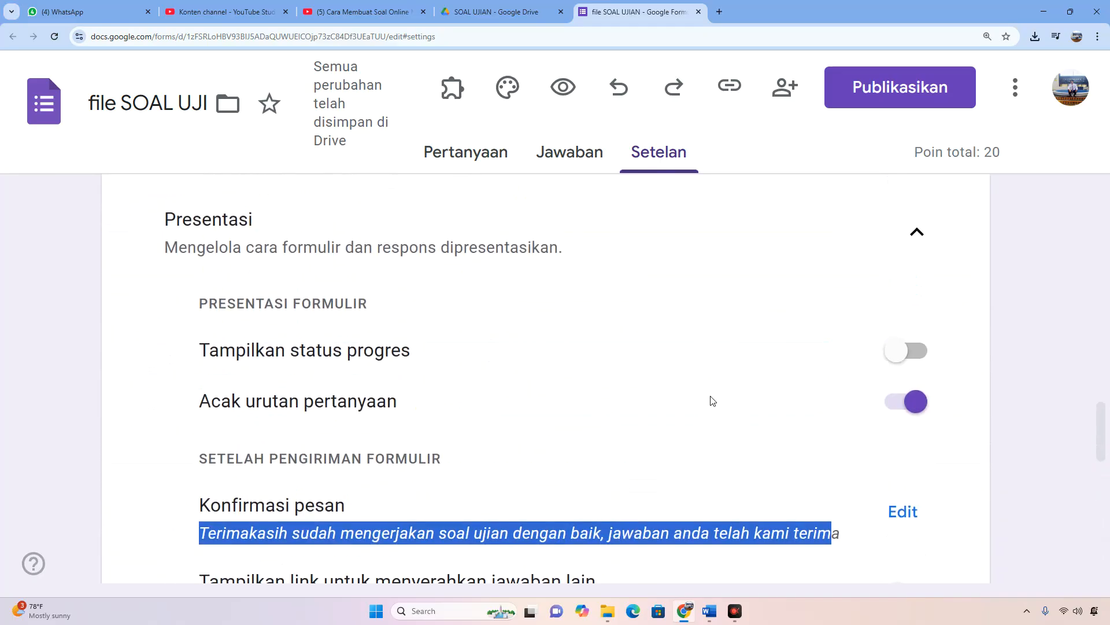
Return to the form's questions and add a new question to the SOAL UJIAN section.
scroll(710, 399, up, 2)
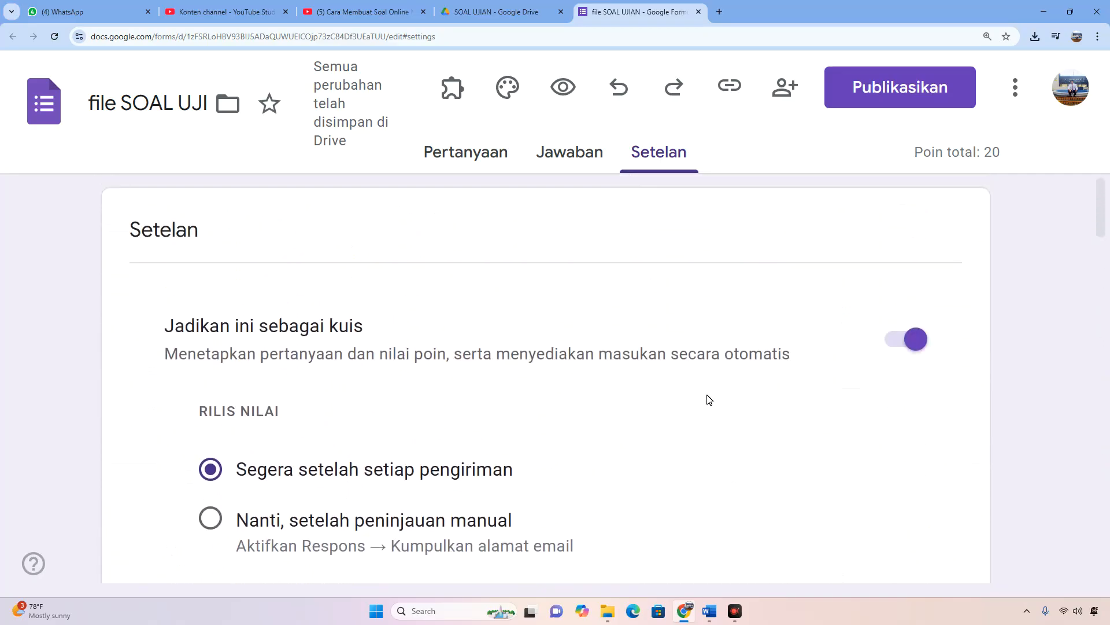
click(463, 158)
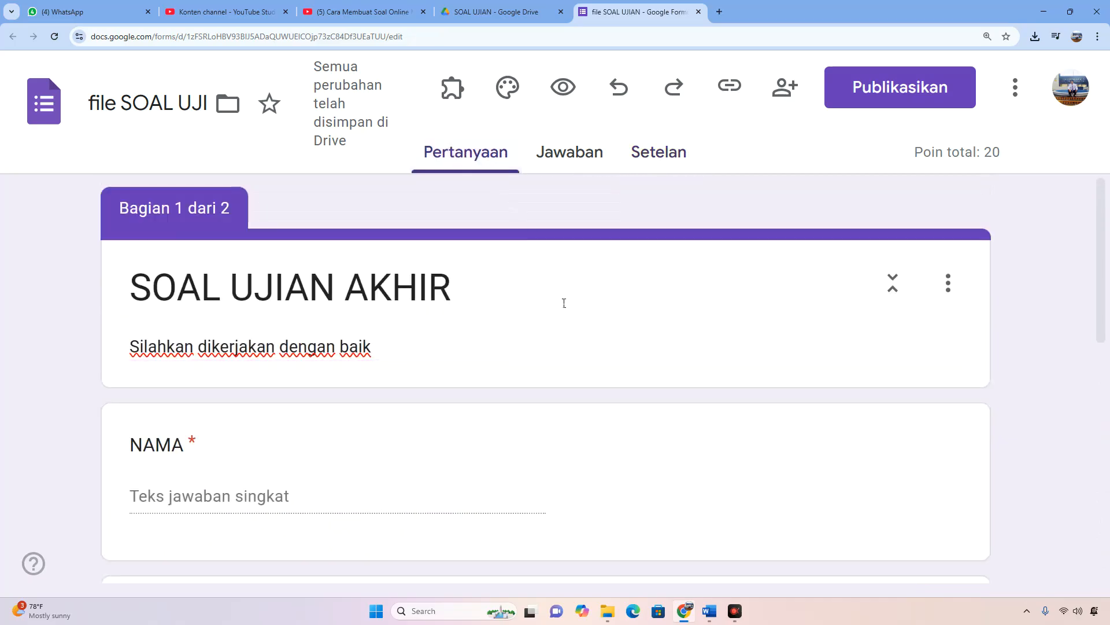
scroll(565, 344, down, 7)
scroll(566, 341, down, 3)
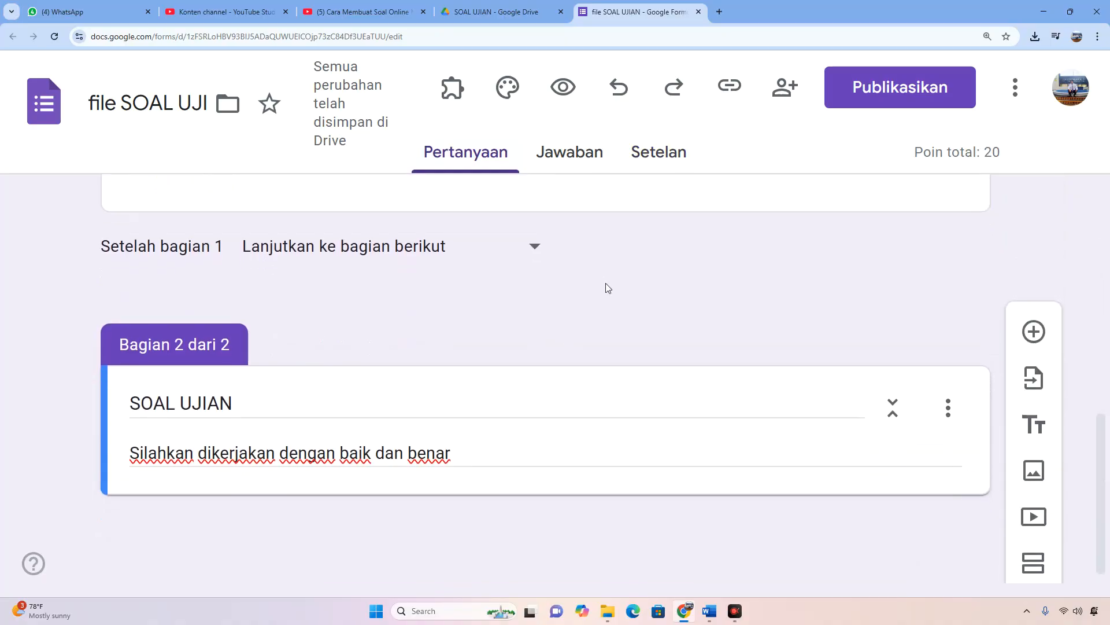
scroll(482, 453, down, 1)
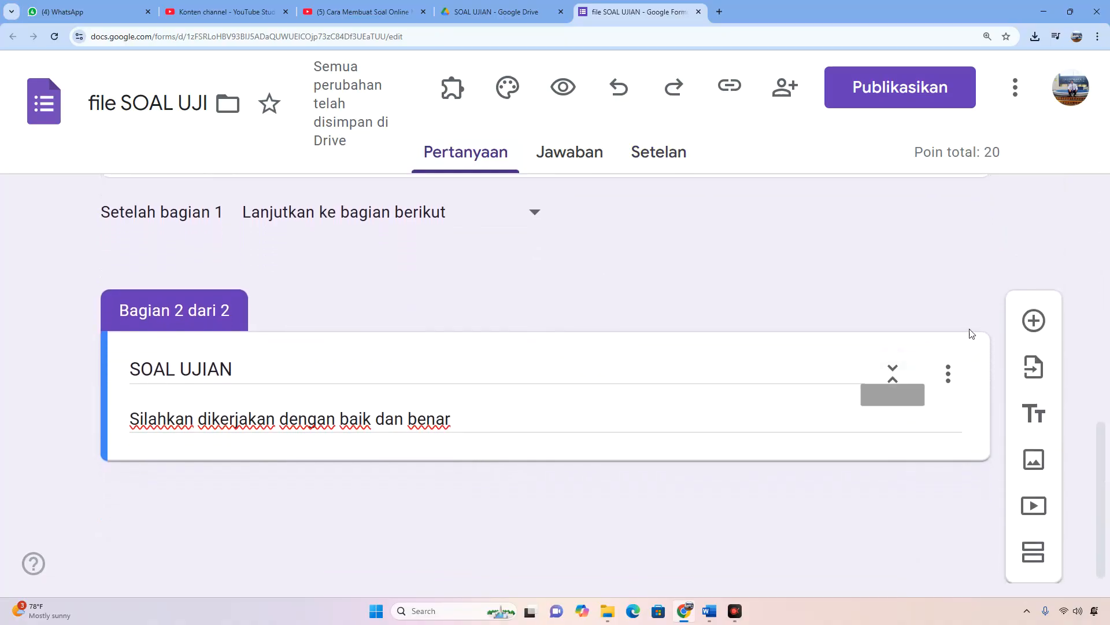
click(1036, 320)
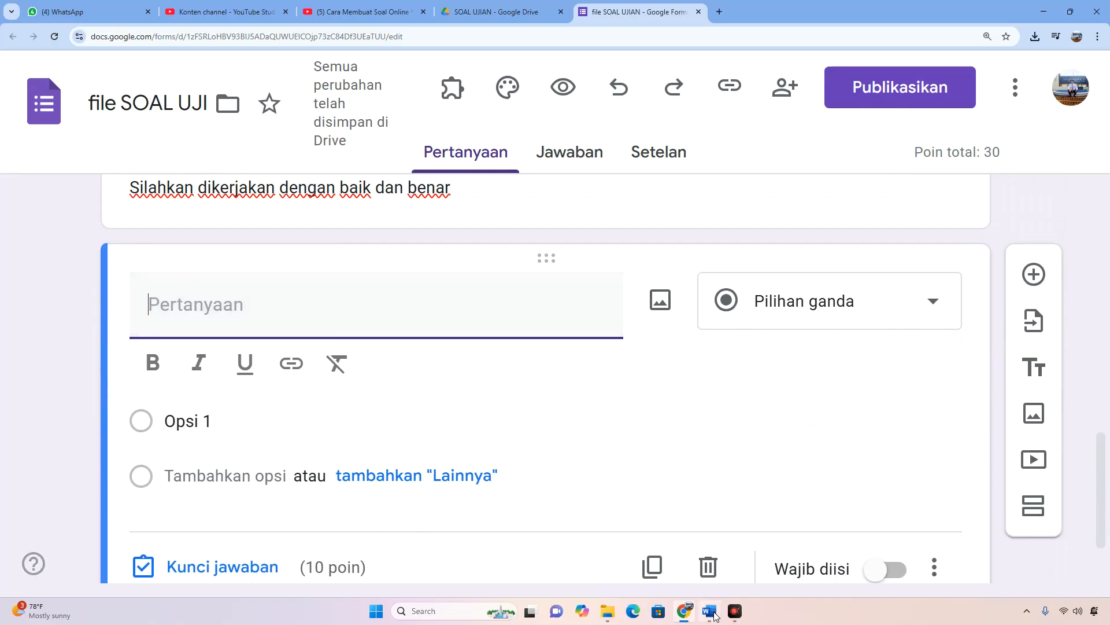
Switch to the Word document and copy question 1 together with its answer options A to D.
mouse_move(714, 616)
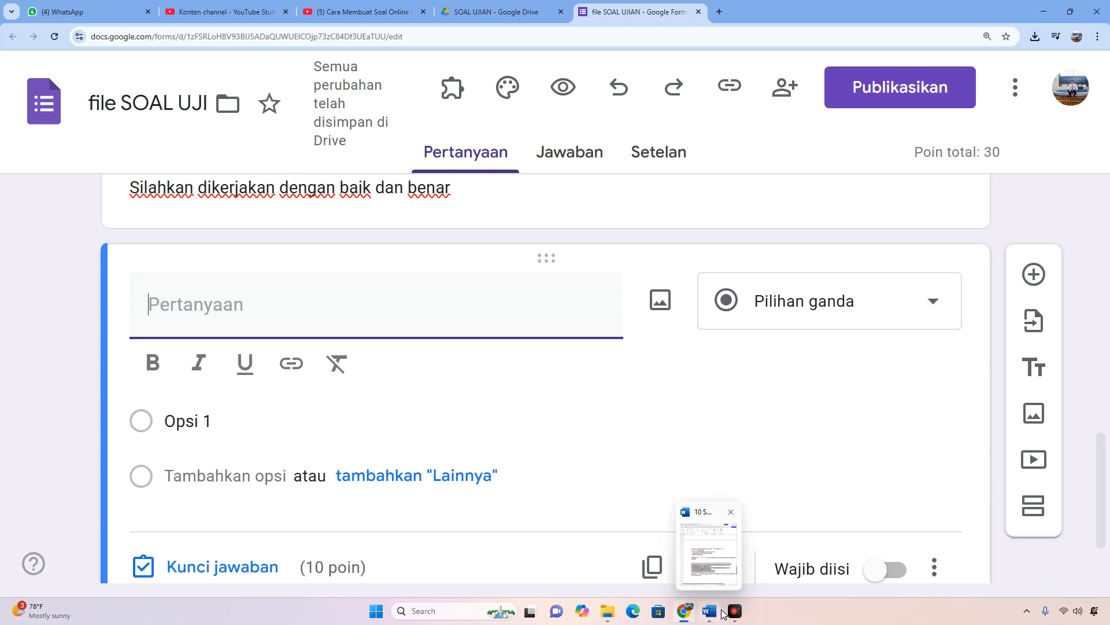
click(711, 617)
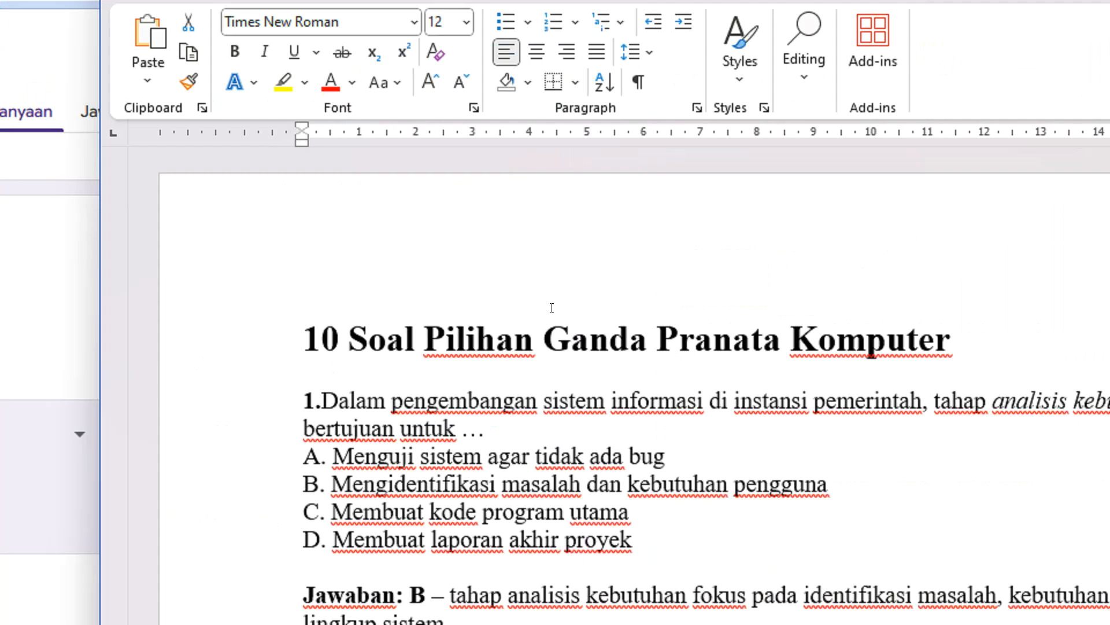
scroll(827, 399, down, 1)
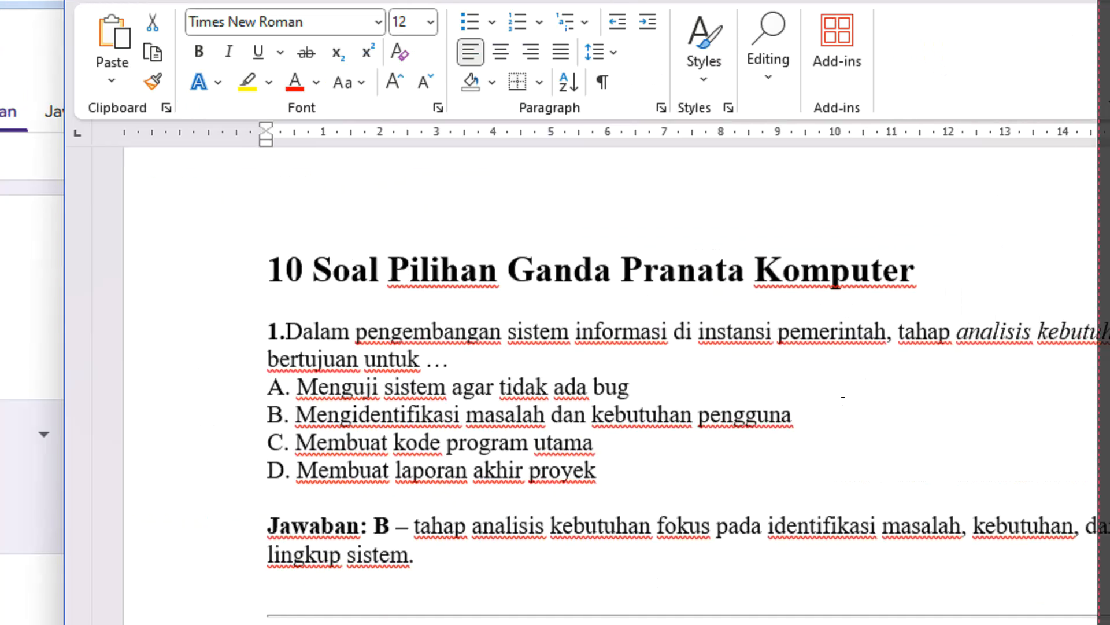
scroll(664, 439, down, 1)
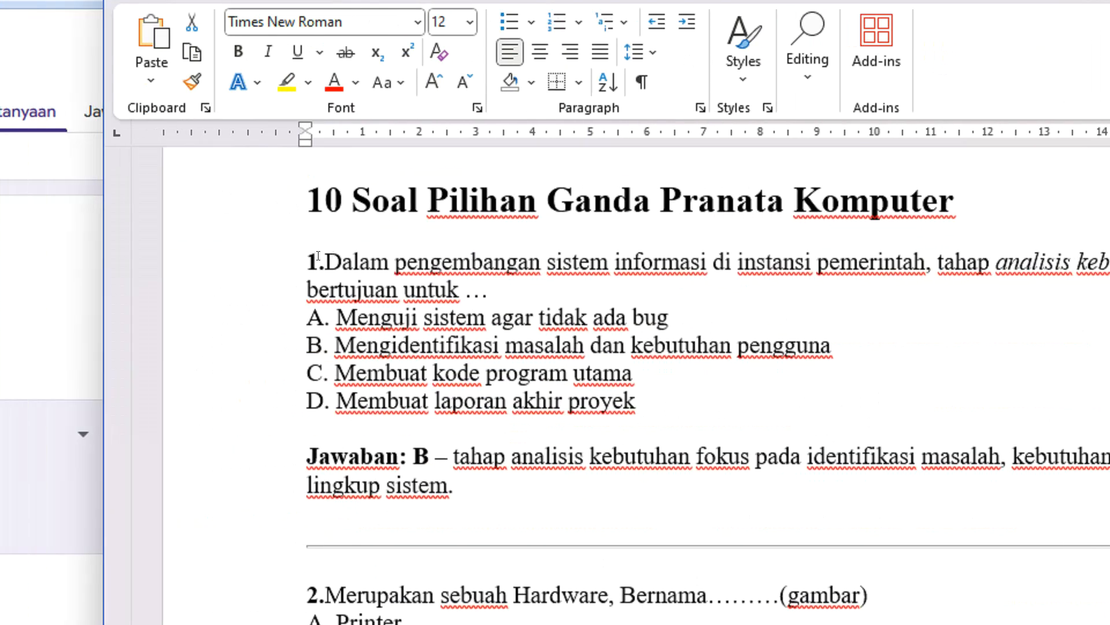
click(318, 256)
key(Tab)
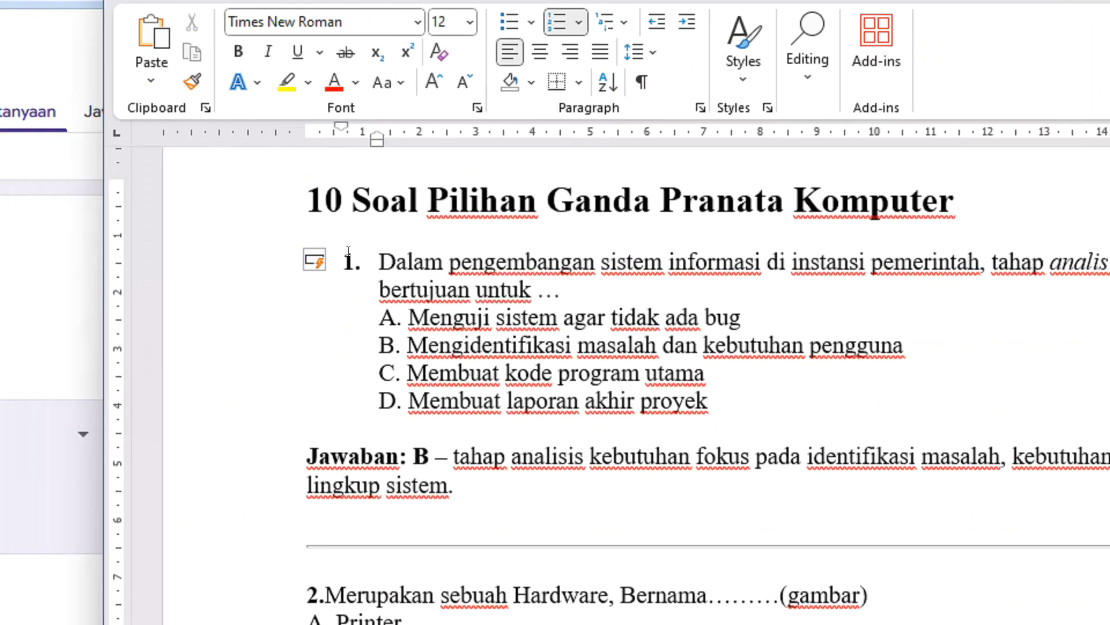
drag(345, 254, 287, 358)
drag(673, 401, 277, 253)
key(ctrl+c)
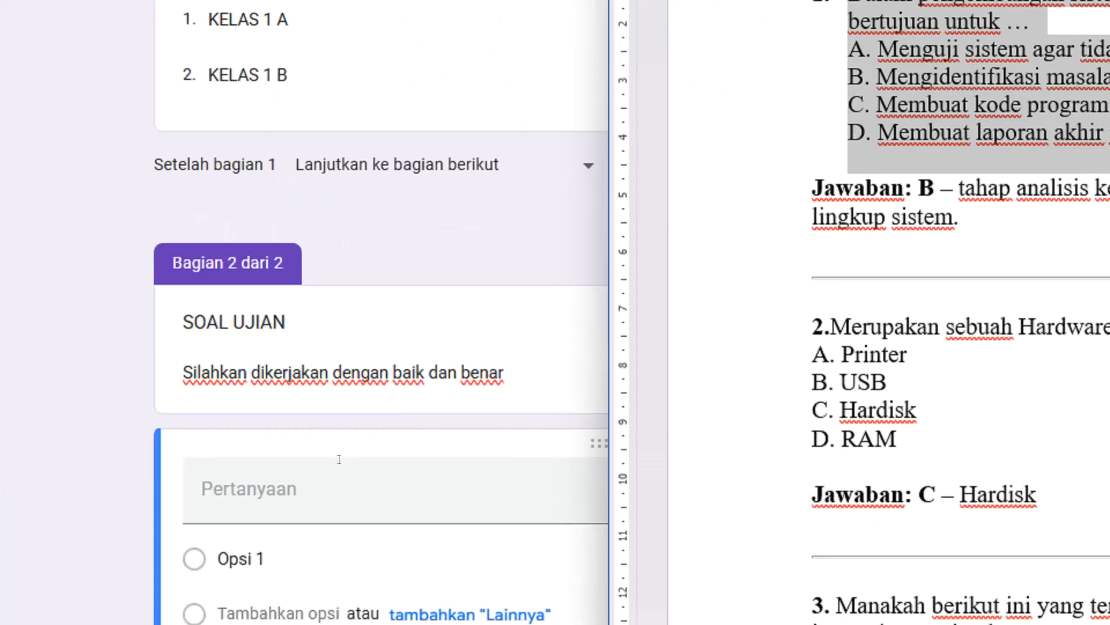
Back in Google Forms, paste the copied question 1 text into the new question and remove the extra spaces after its number.
click(336, 459)
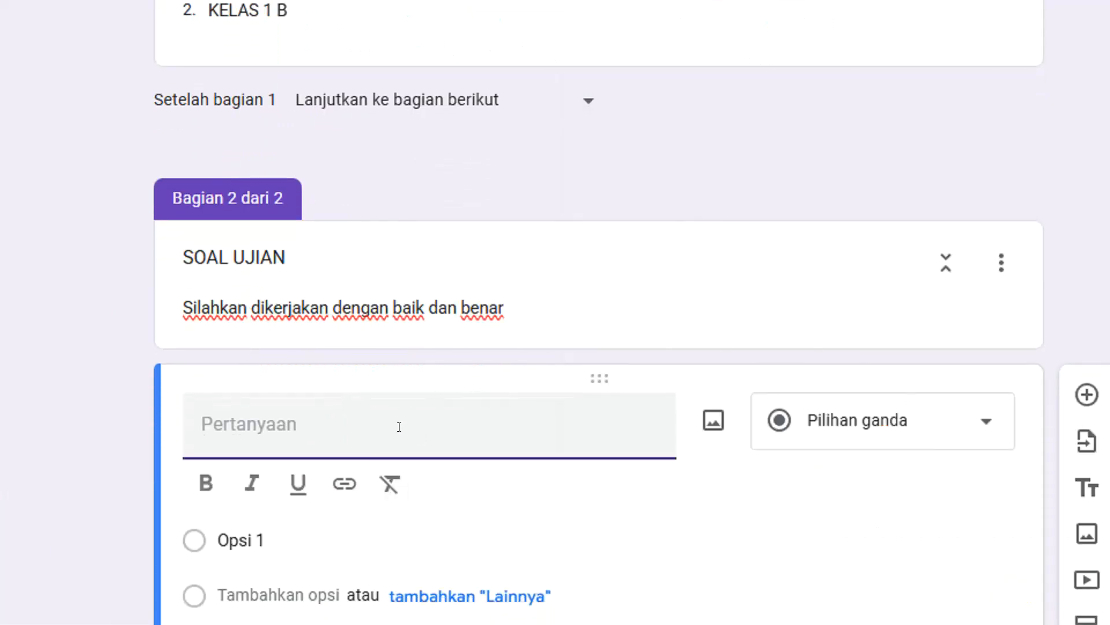
key(ctrl+v)
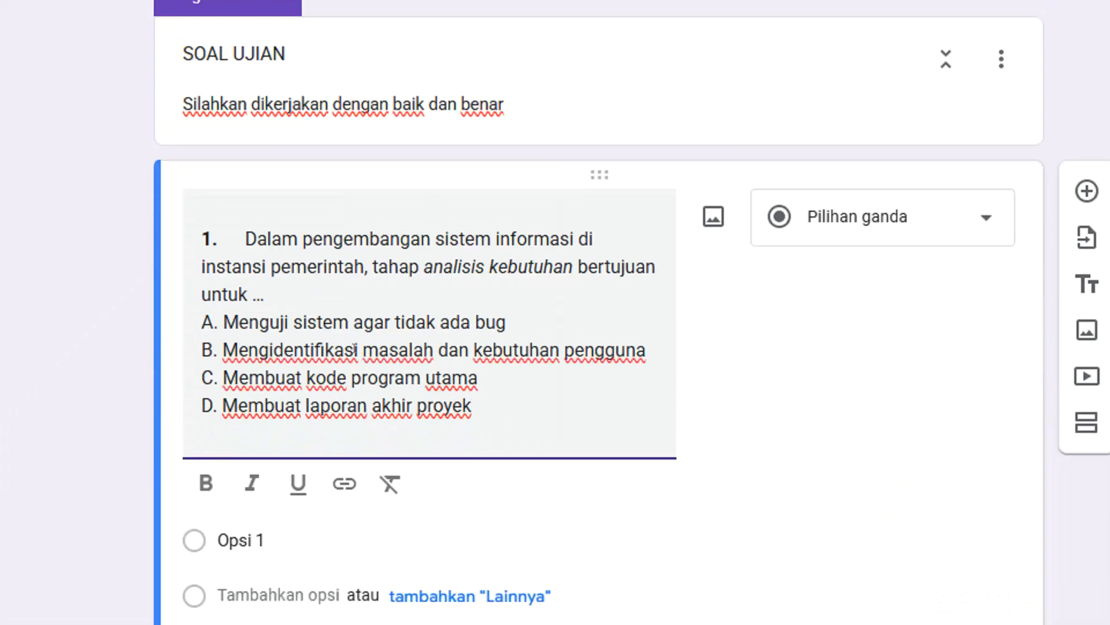
click(274, 233)
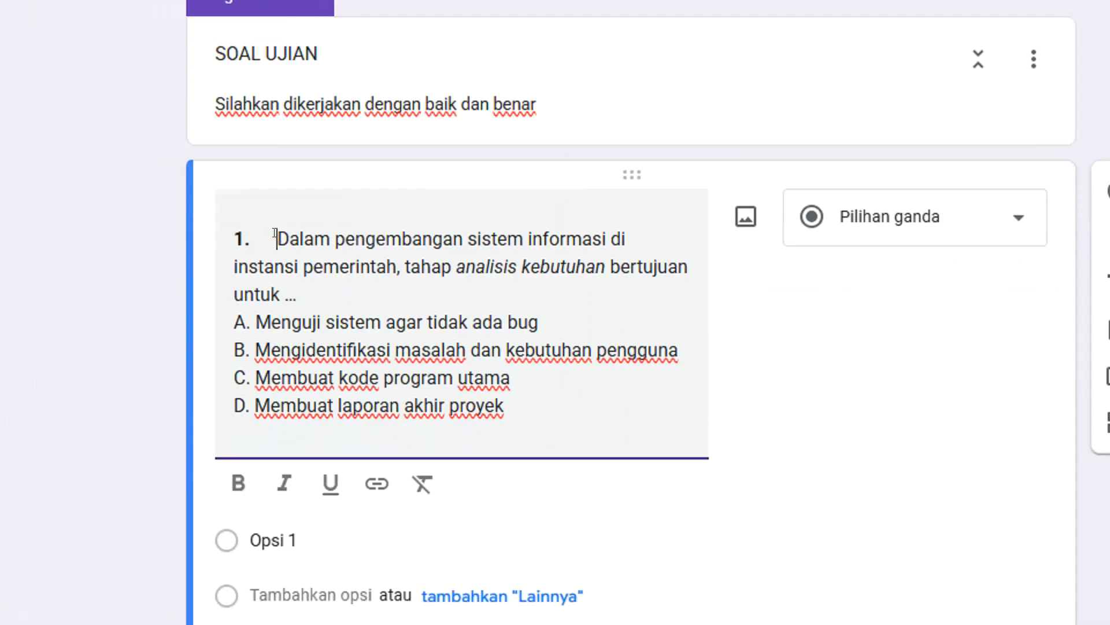
key(BackSpace)
key(BackSpace)
key(BackSpace)
key(BackSpace)
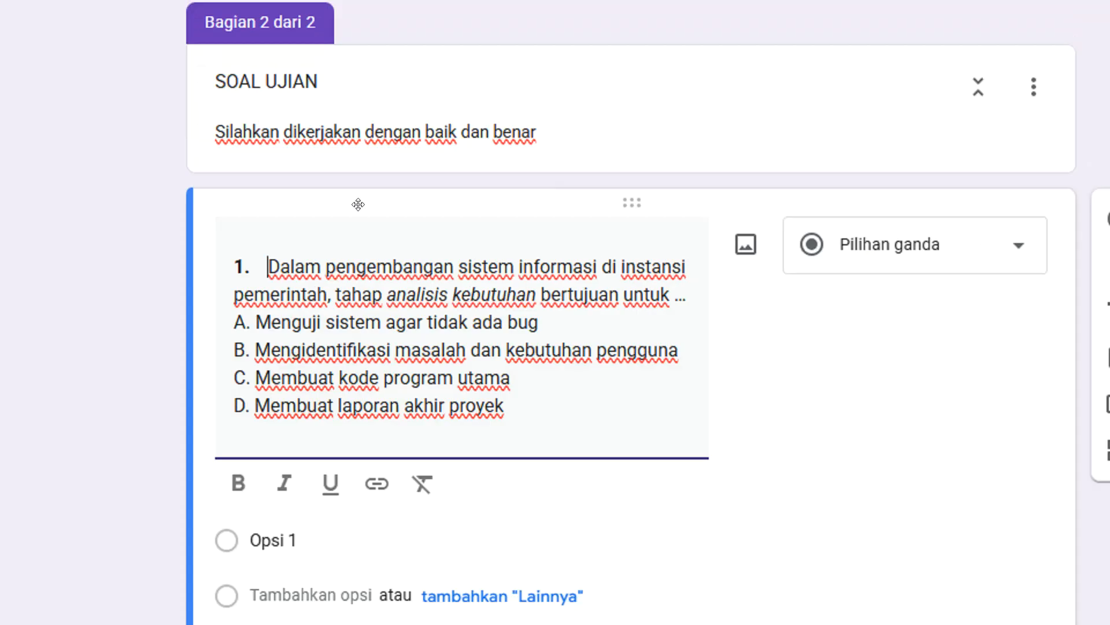
Move options A to D out of question 1's text into its answer options, keeping the type "Pilihan ganda".
drag(490, 406, 215, 334)
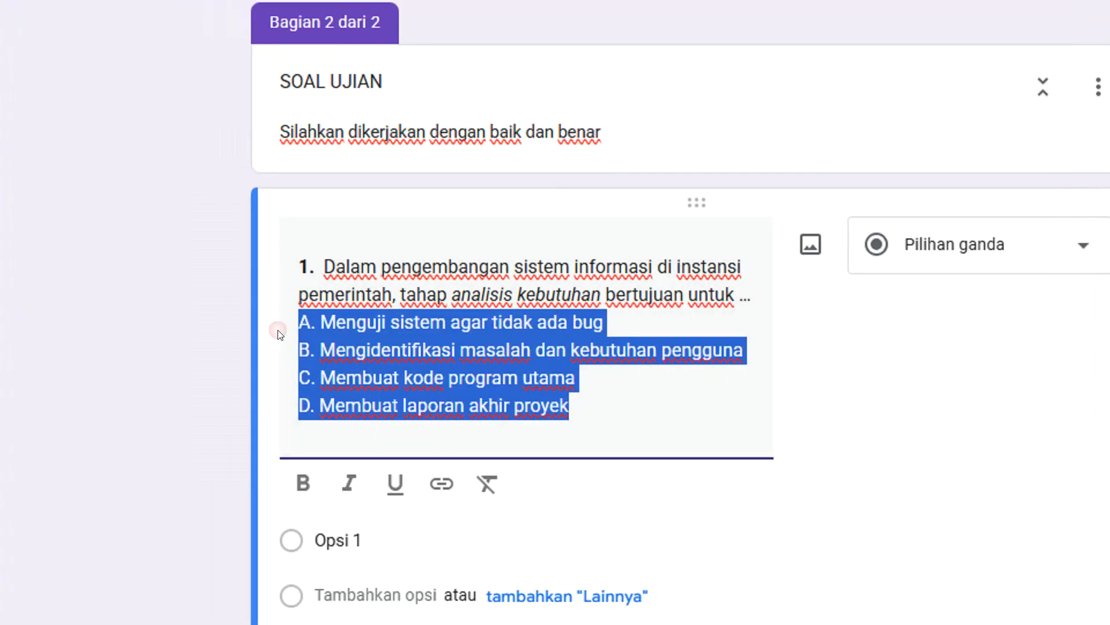
key(ctrl+x)
scroll(360, 434, down, 1)
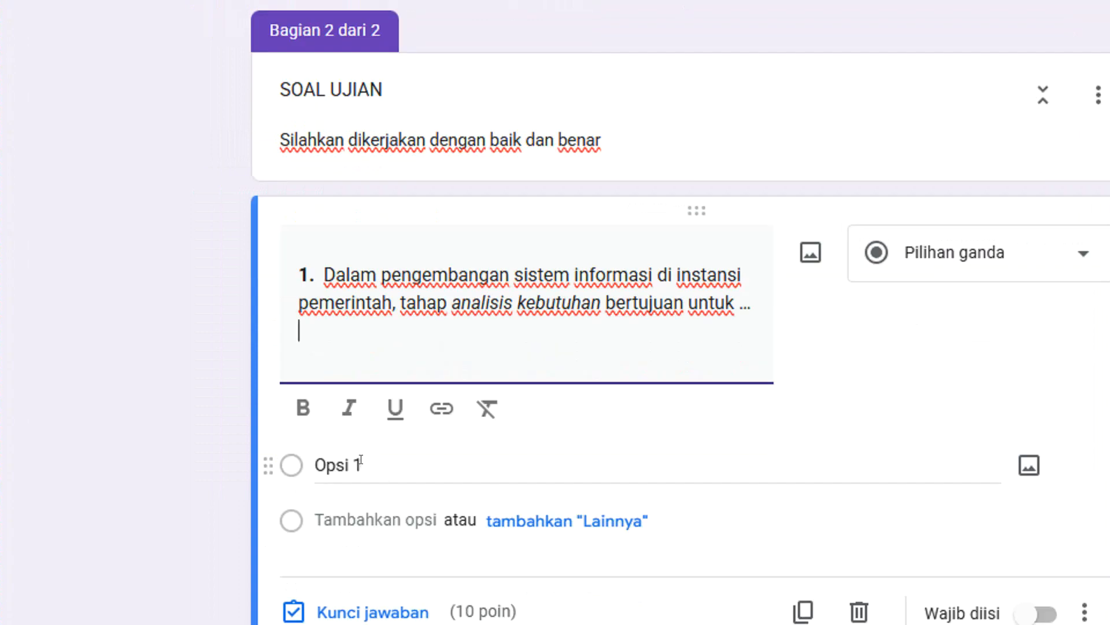
click(357, 462)
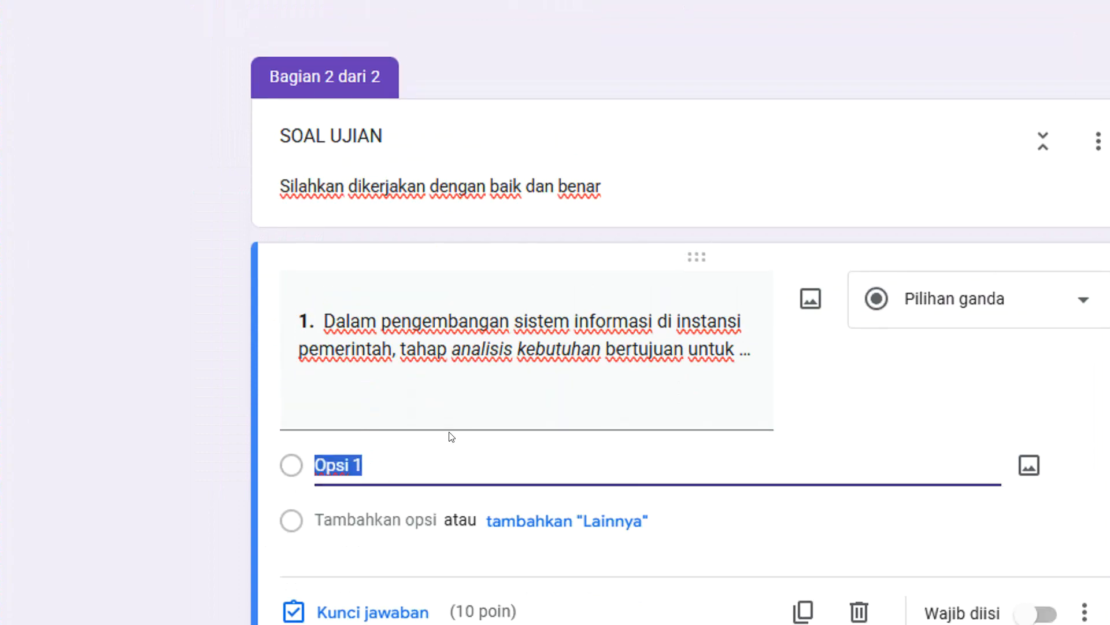
key(ctrl+v)
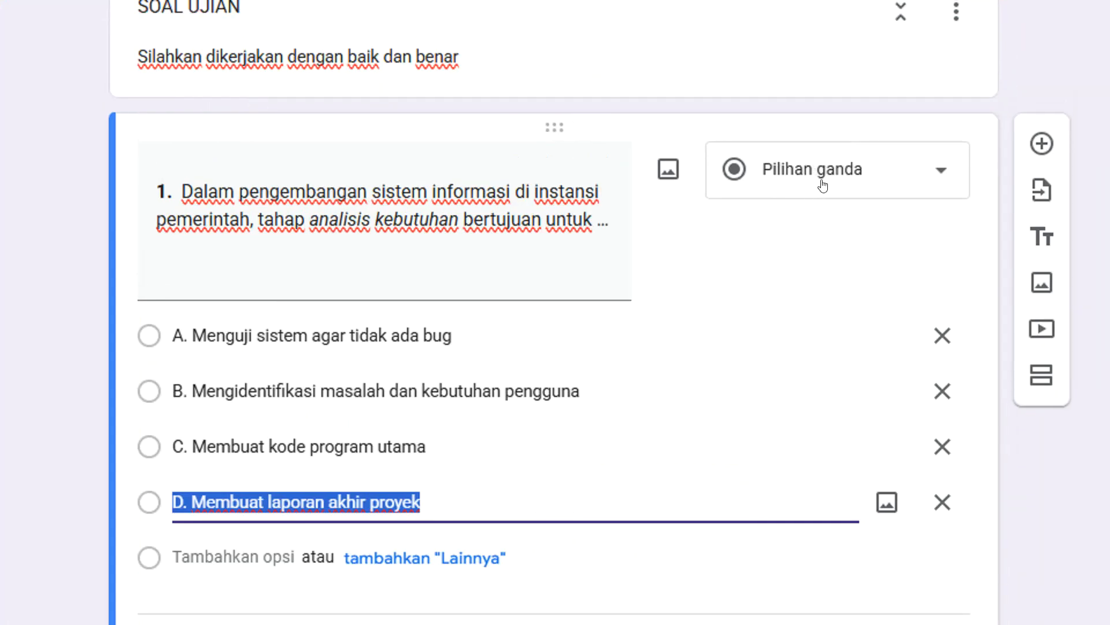
click(823, 180)
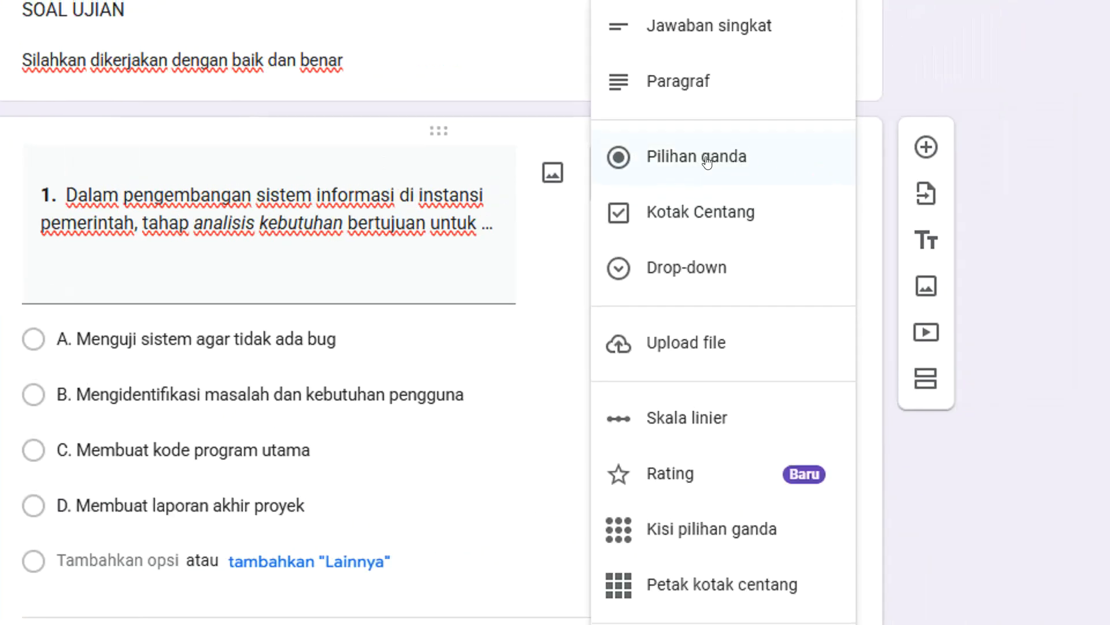
click(707, 162)
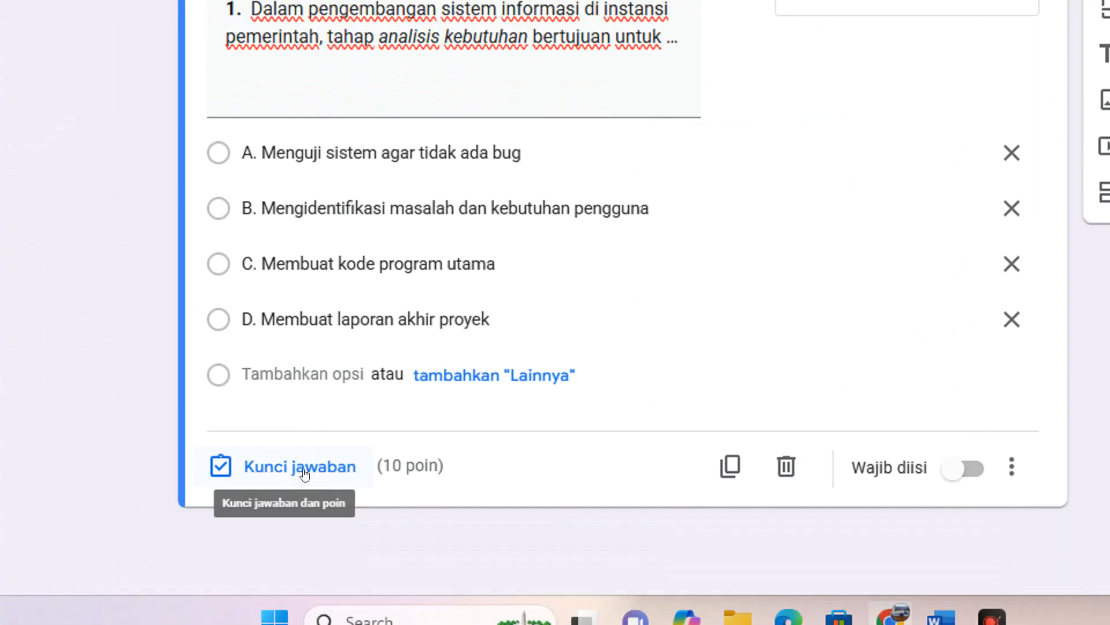
Check question 1's answer in the Word document and mark "B. Mengidentifikasi masalah dan kebutuhan pengguna" as correct in its answer key.
click(941, 618)
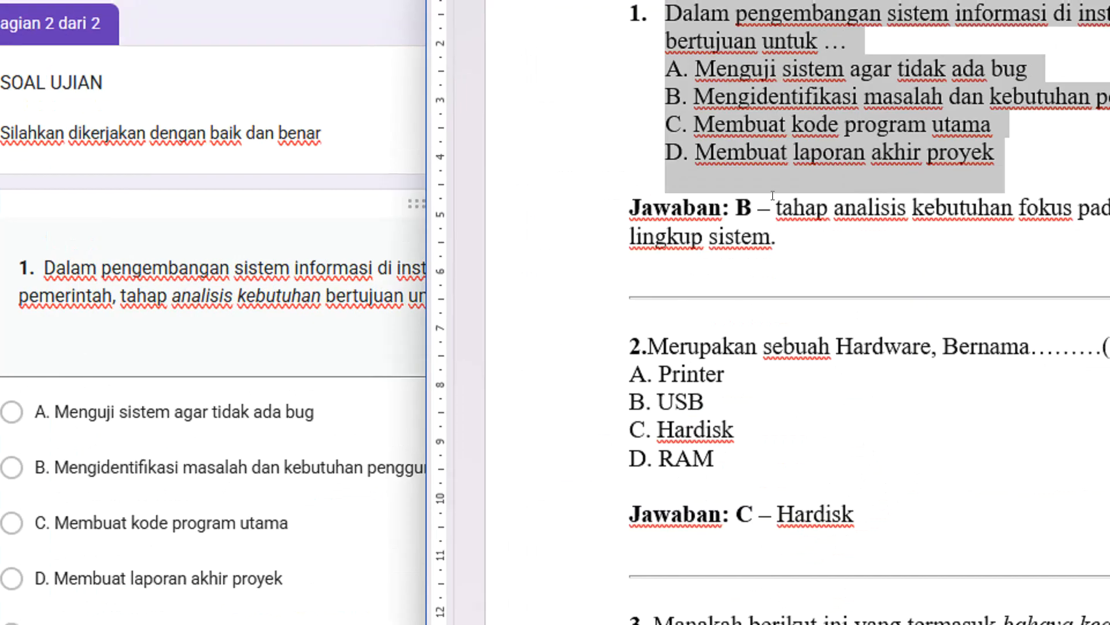
drag(798, 181, 758, 173)
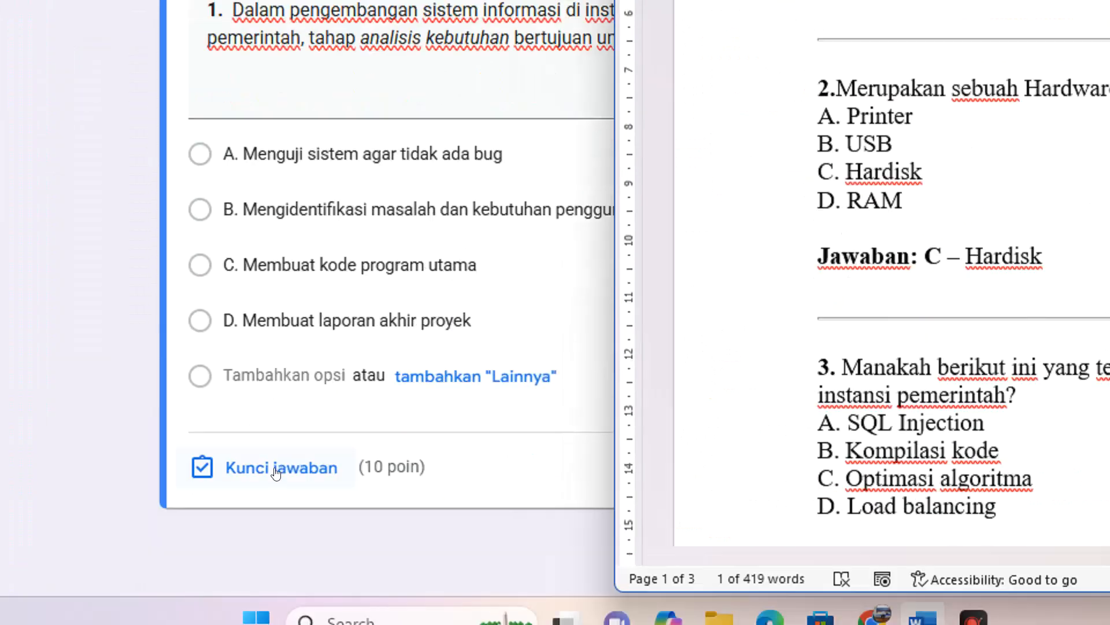
click(276, 473)
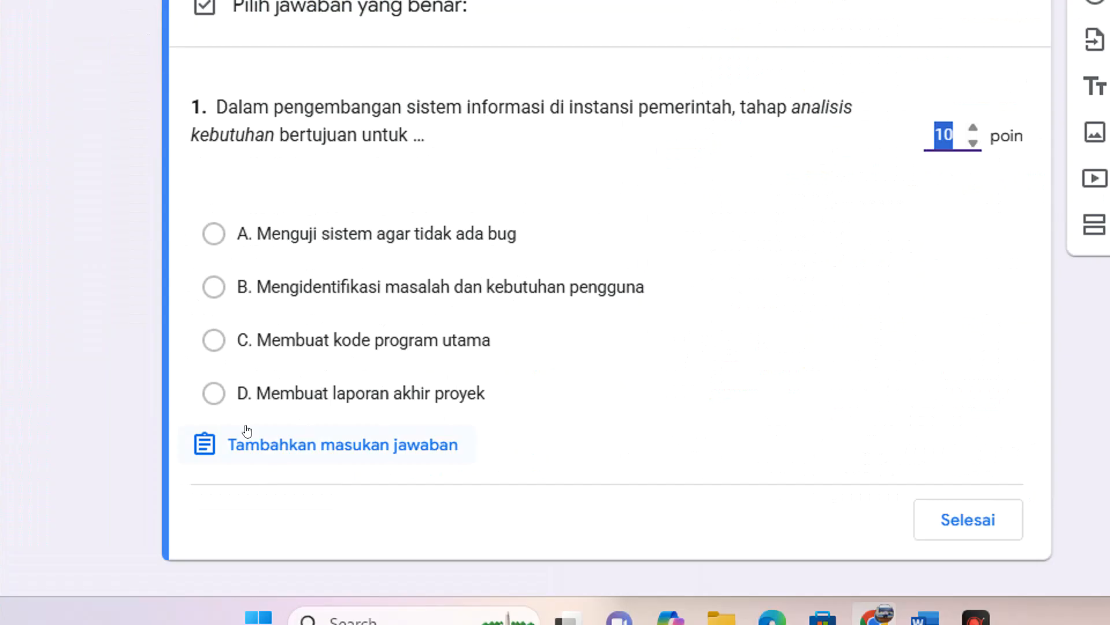
click(291, 287)
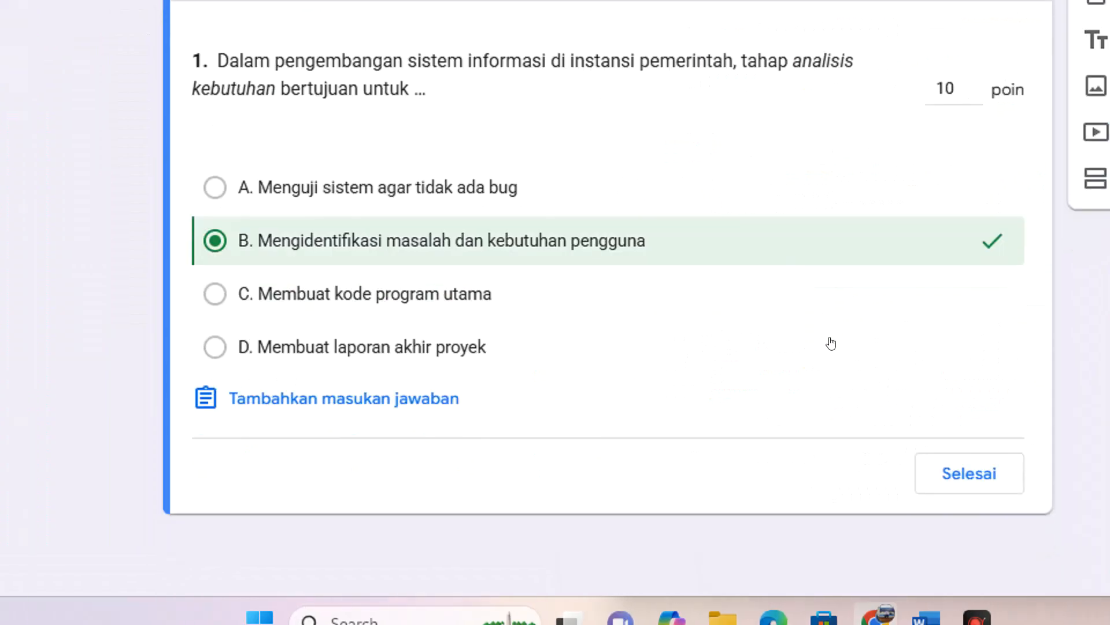
click(831, 468)
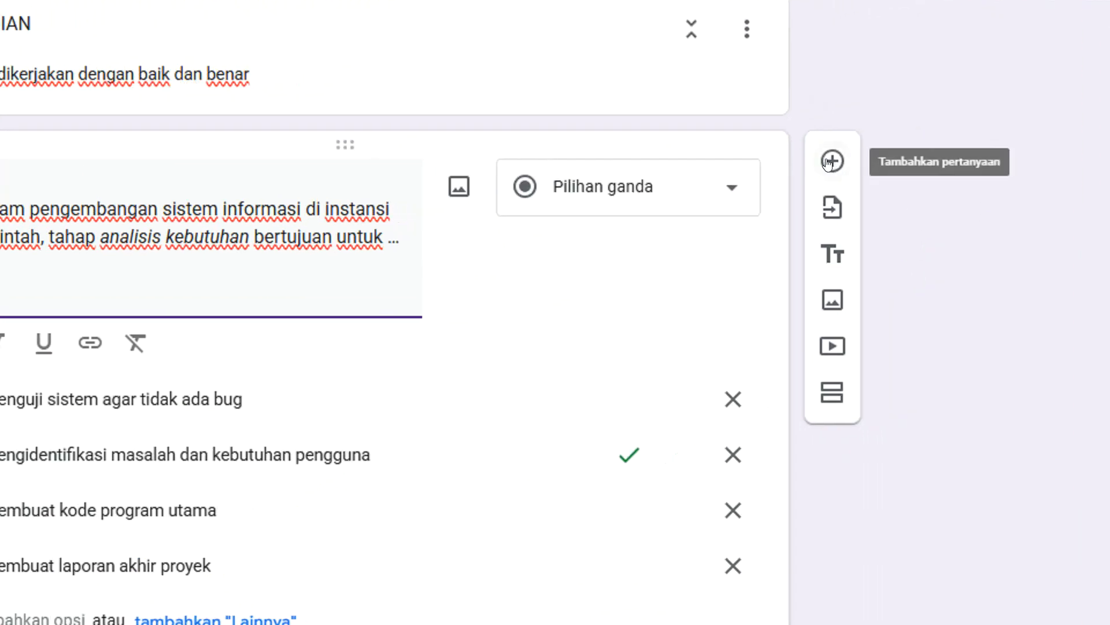
Add another question and paste into it question 2, "Merupakan sebuah Hardware, Bernama………(gambar)", with its options from the Word document.
click(830, 162)
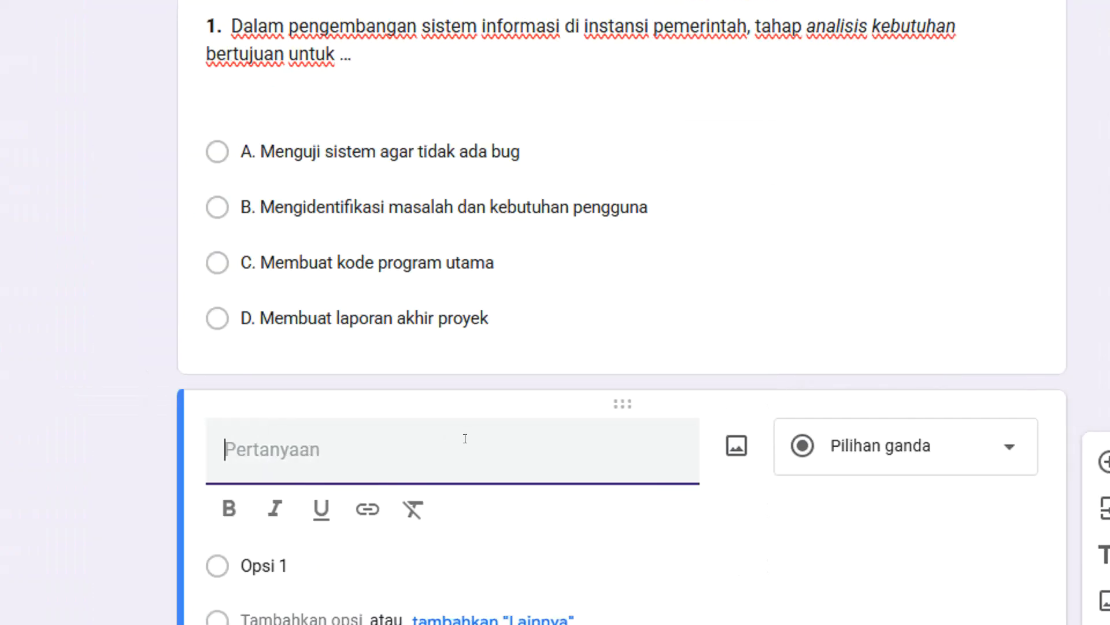
click(836, 597)
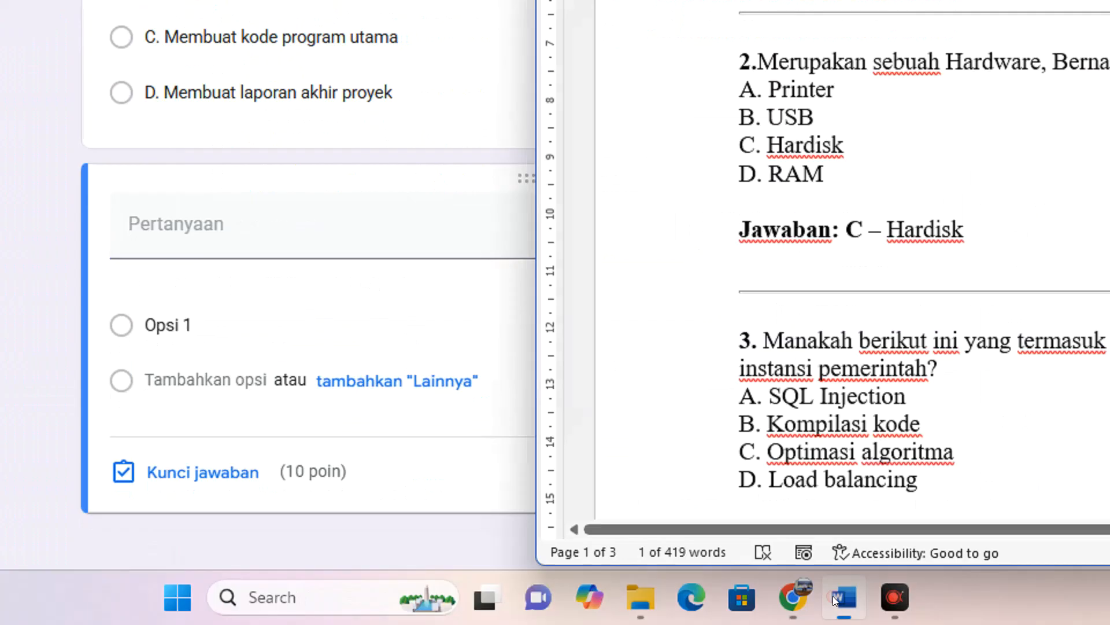
drag(728, 176, 834, 275)
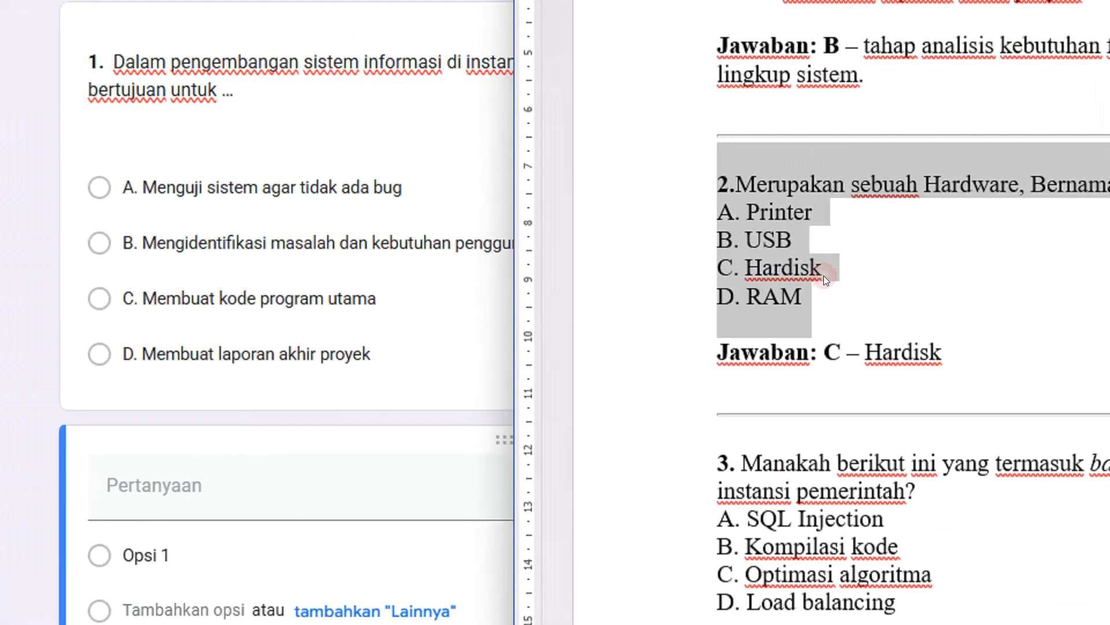
click(260, 476)
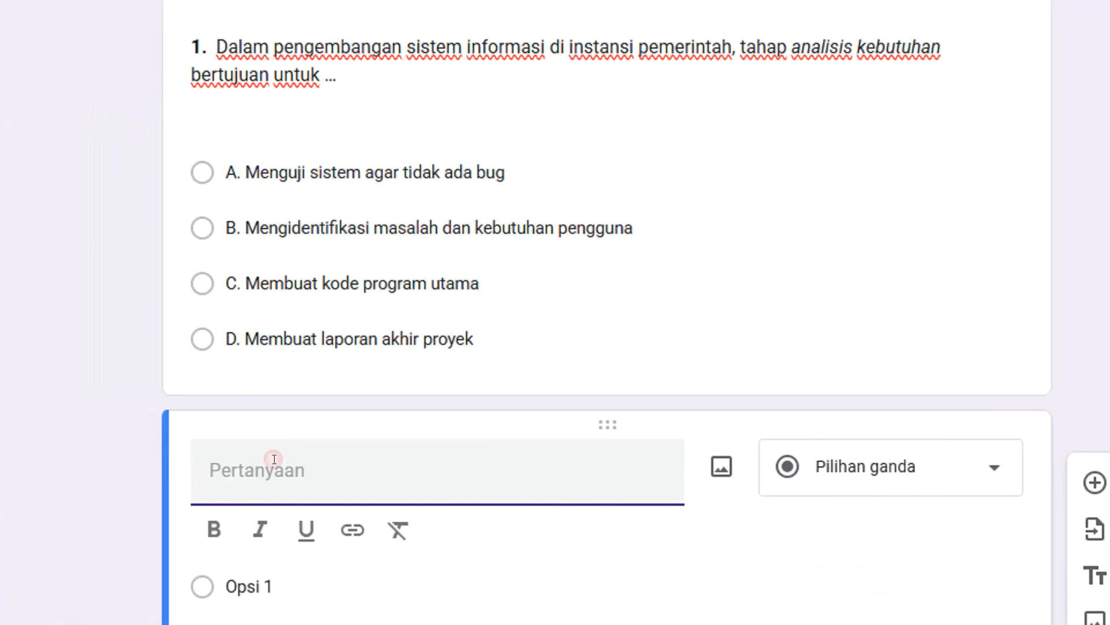
key(ctrl+v)
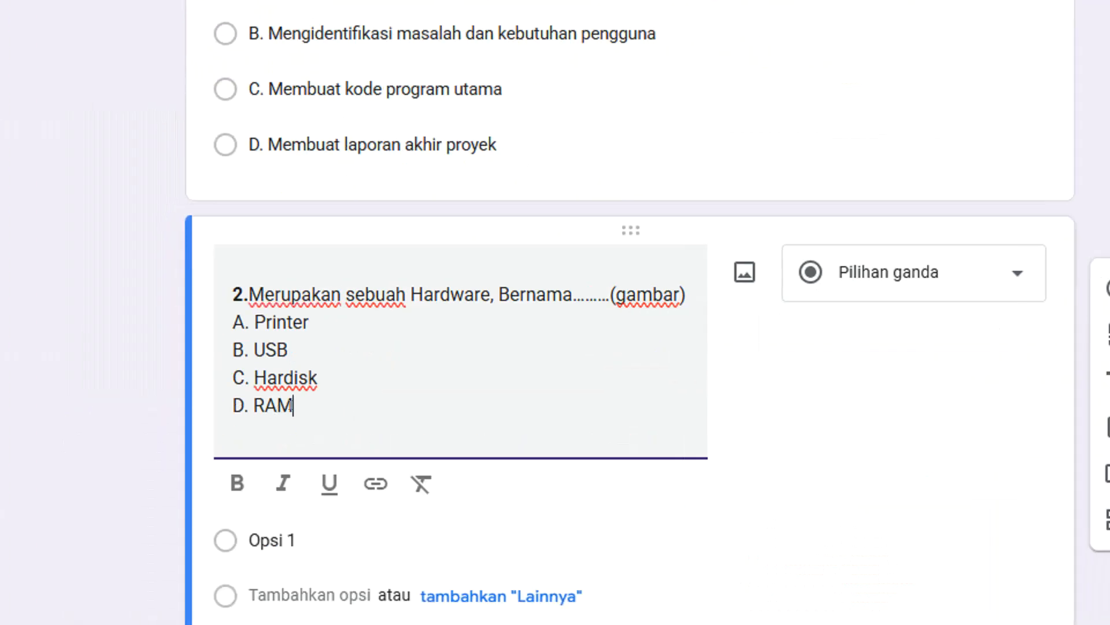
Move the options Printer, USB, Hardisk and RAM out of question 2's text into its answer options.
drag(296, 397, 219, 327)
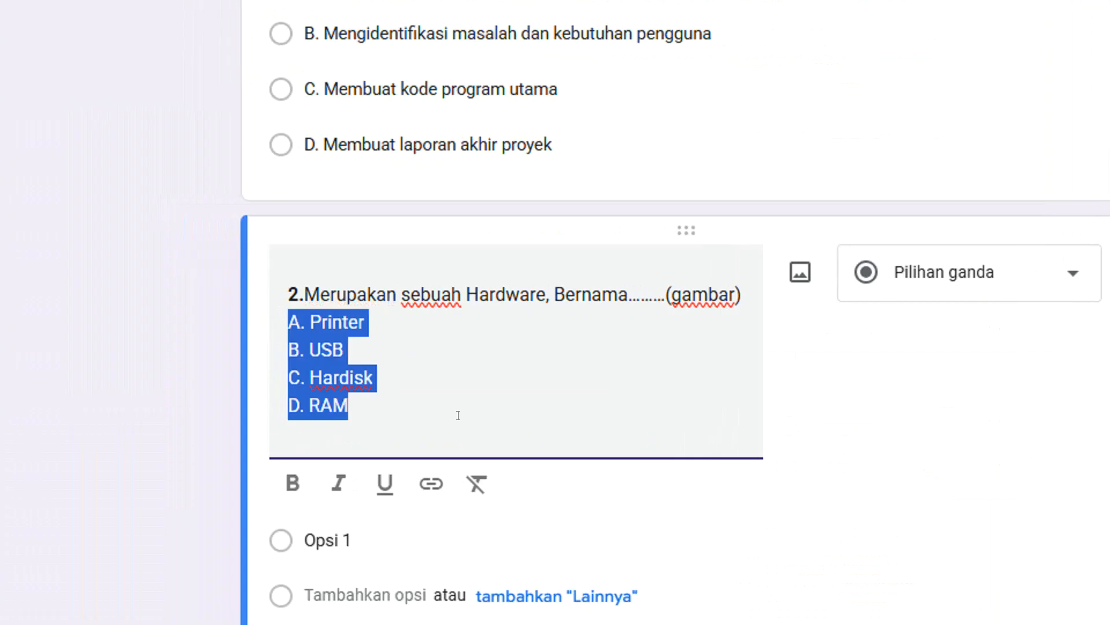
key(BackSpace)
scroll(455, 420, down, 1)
click(377, 466)
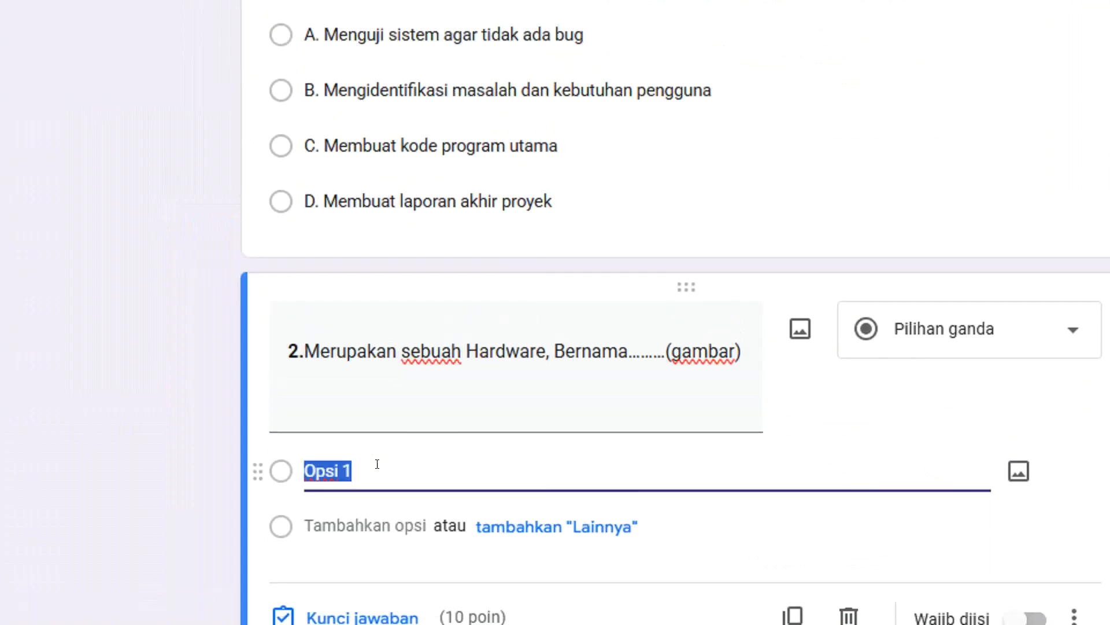
key(ctrl+v)
scroll(607, 270, down, 2)
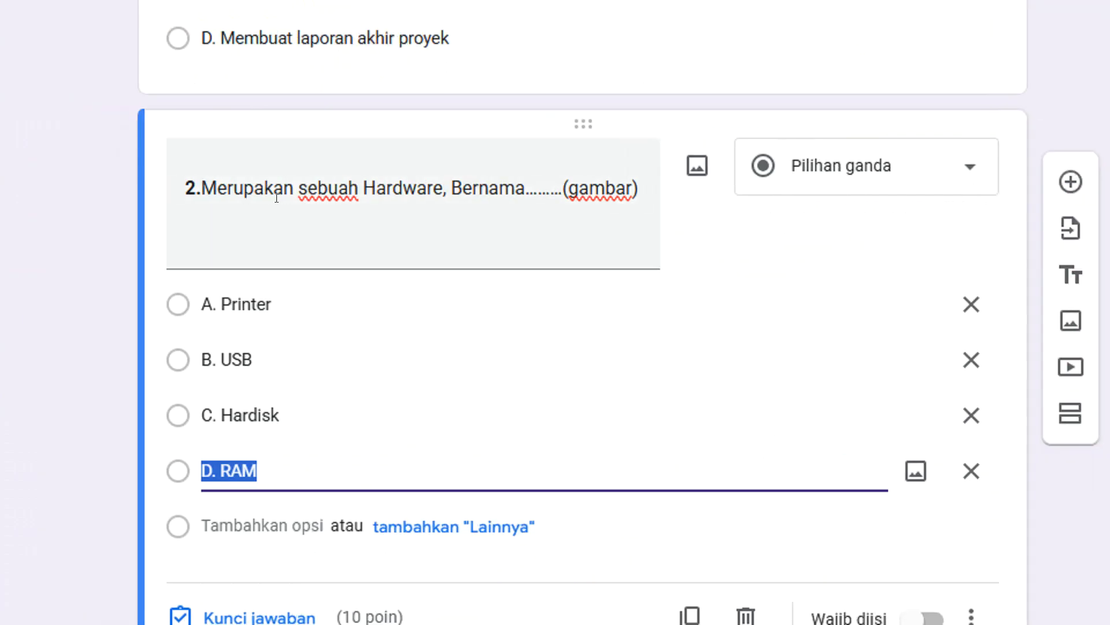
triple_click(191, 187)
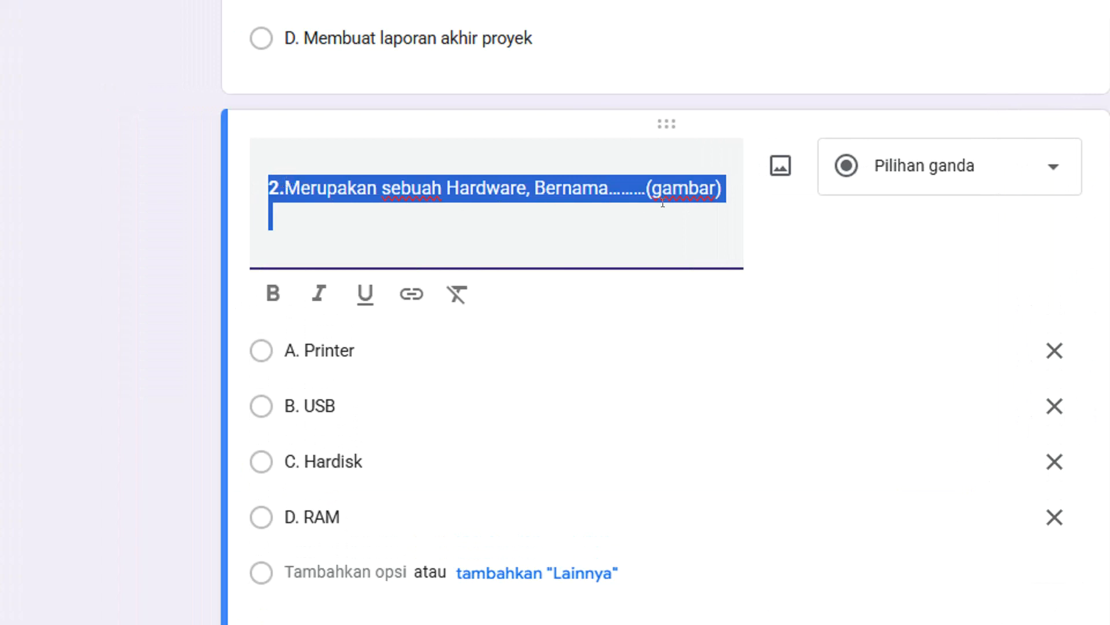
Insert the image hardisk.jpg from the Downloads folder into question 2.
click(779, 168)
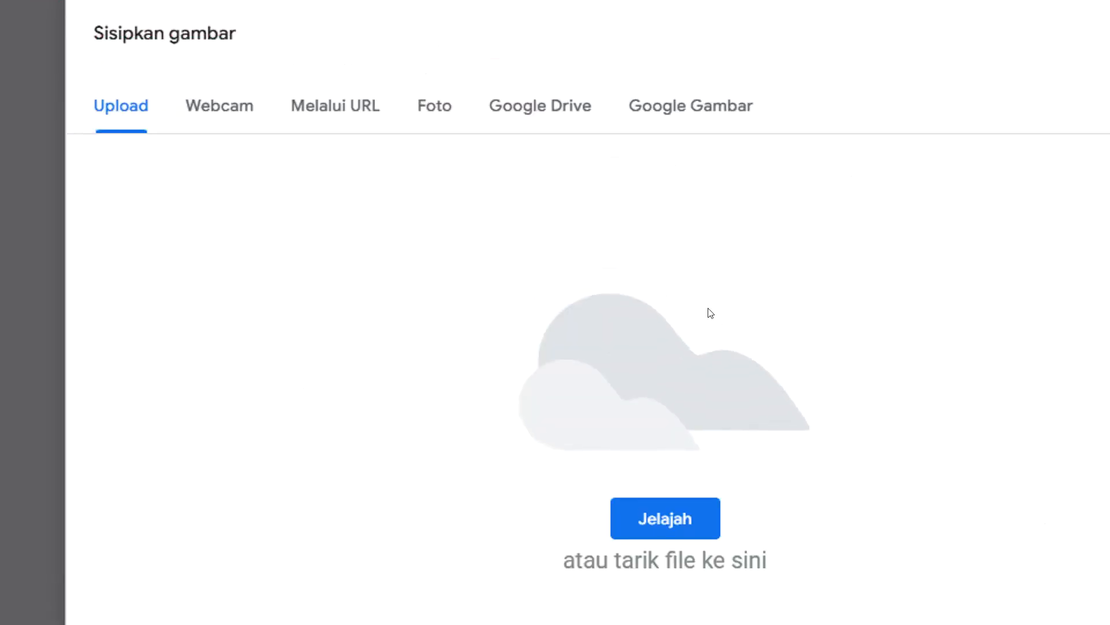
click(665, 521)
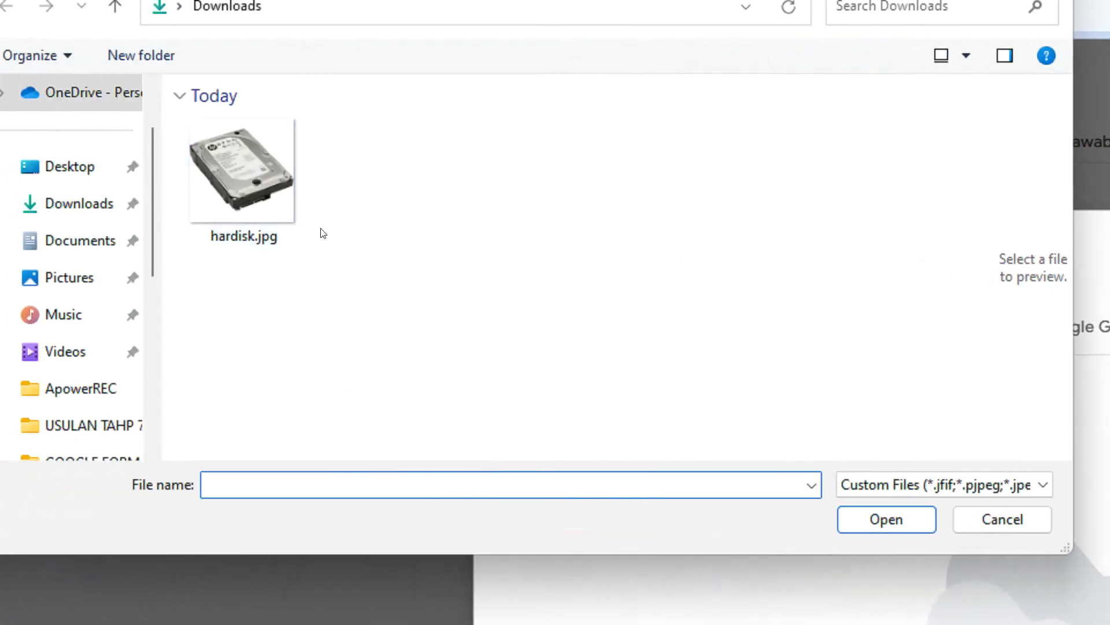
click(235, 170)
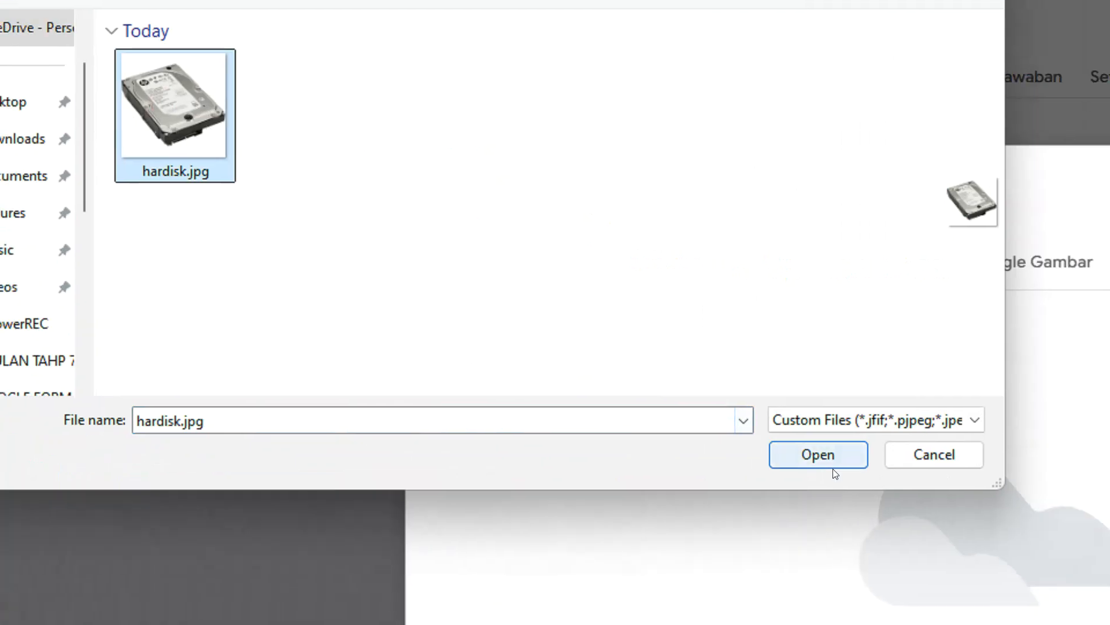
click(914, 521)
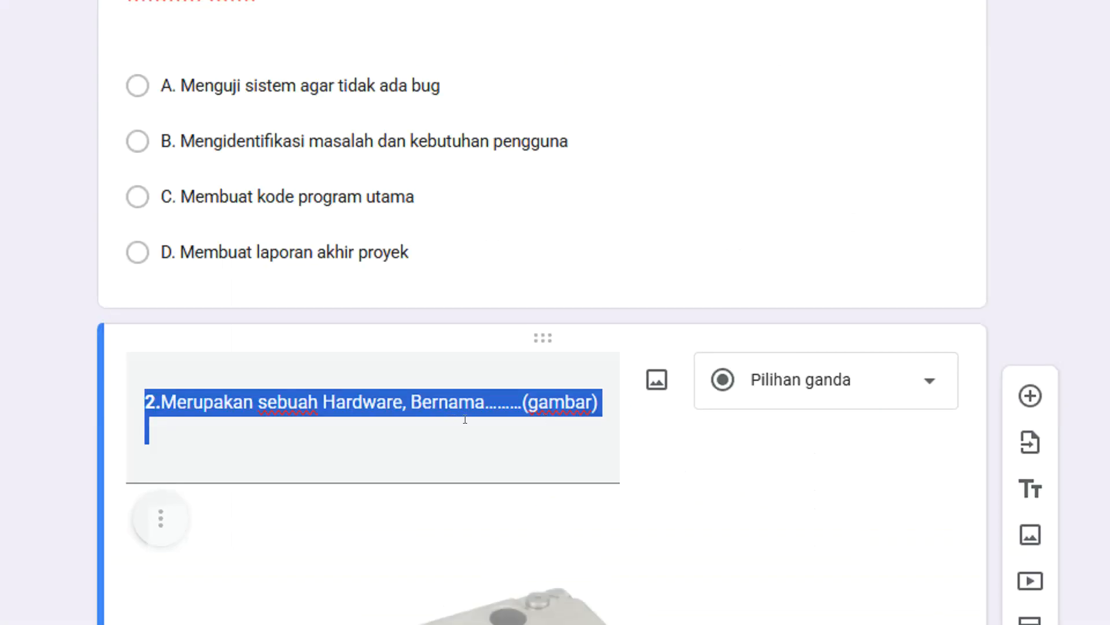
Shrink the hard disk image in question 2 to a little under half the width of the question text box.
scroll(525, 473, down, 5)
click(524, 469)
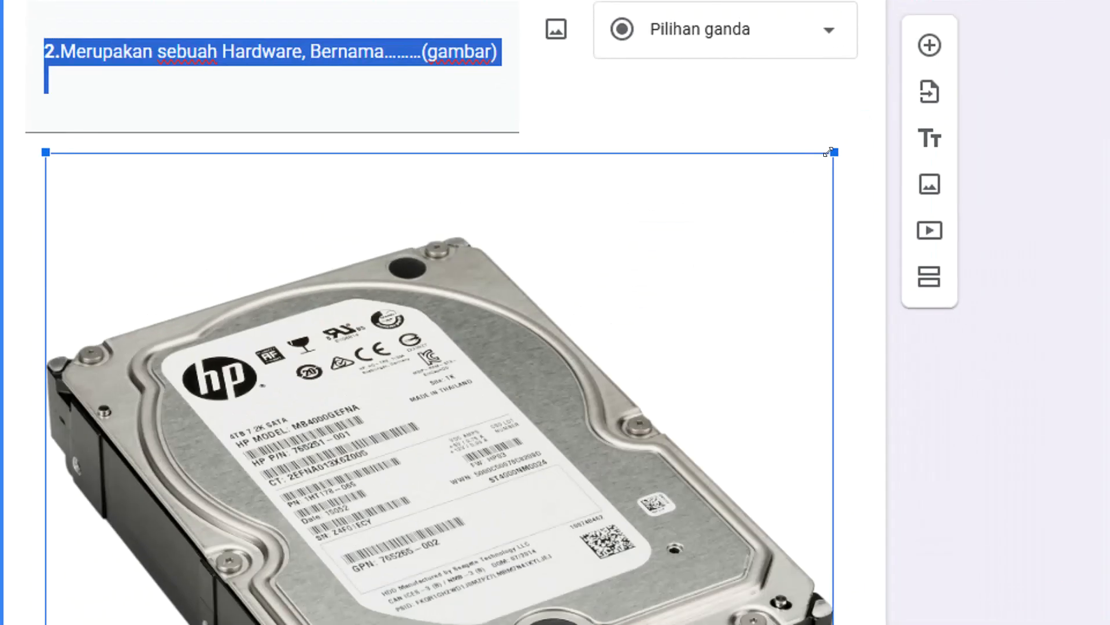
drag(842, 132, 534, 133)
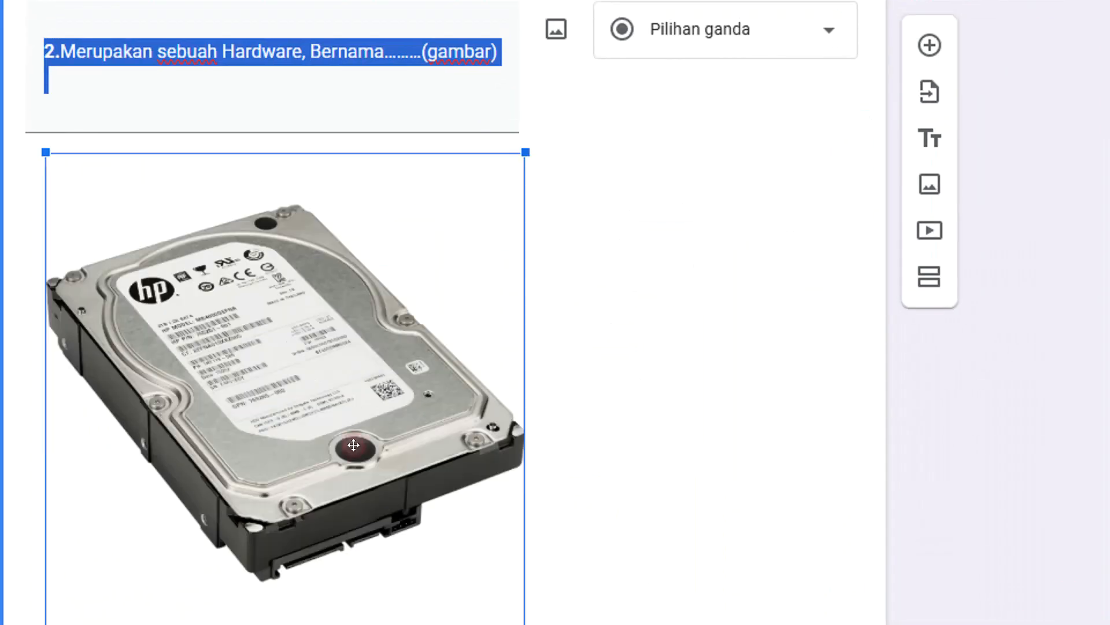
drag(521, 184, 287, 418)
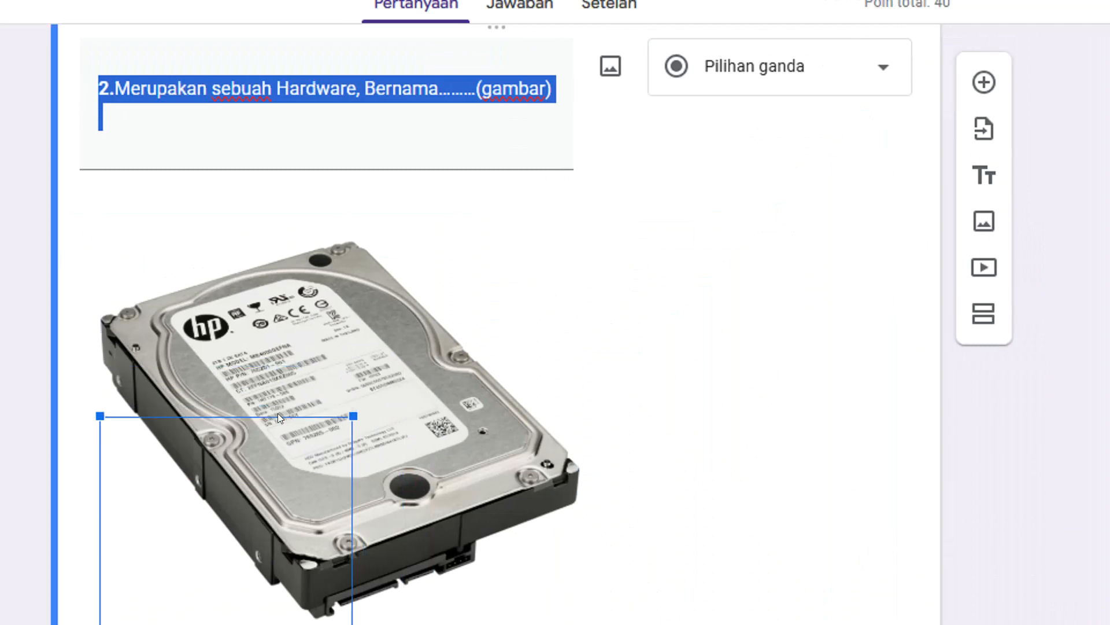
drag(341, 227, 325, 252)
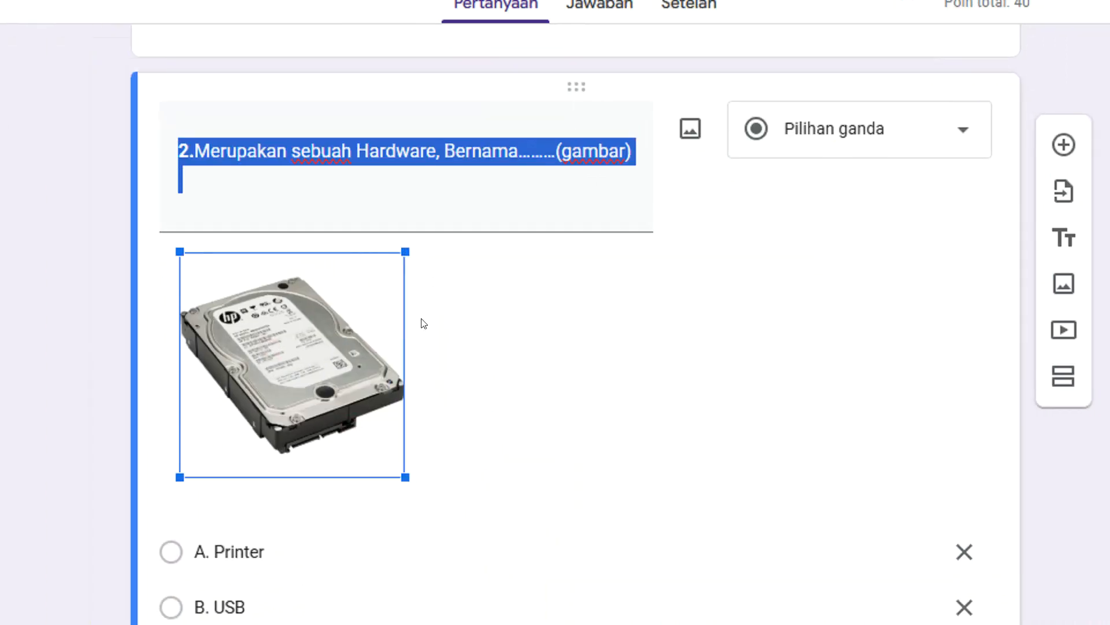
click(596, 310)
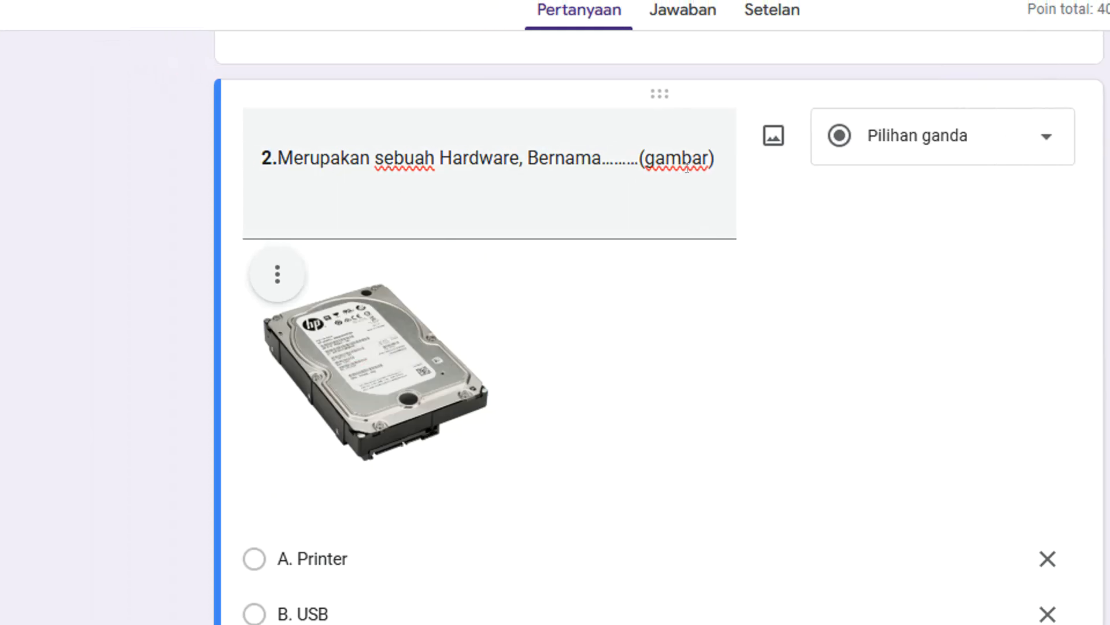
Mark "C. Hardisk" as the correct answer in question 2's answer key and finish editing the key.
scroll(367, 373, down, 3)
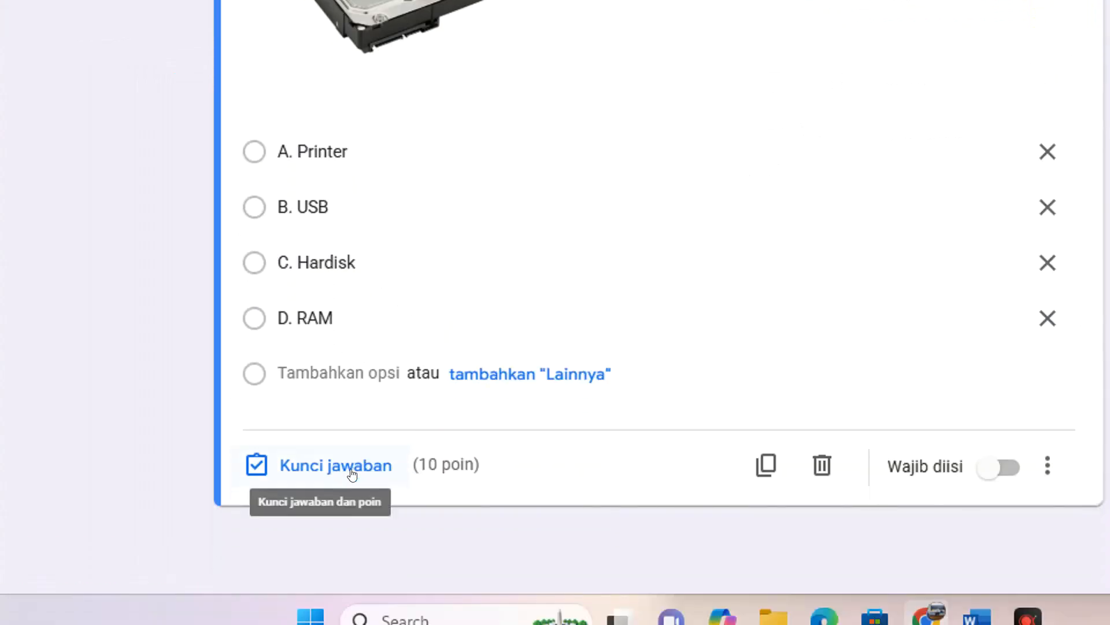
click(352, 473)
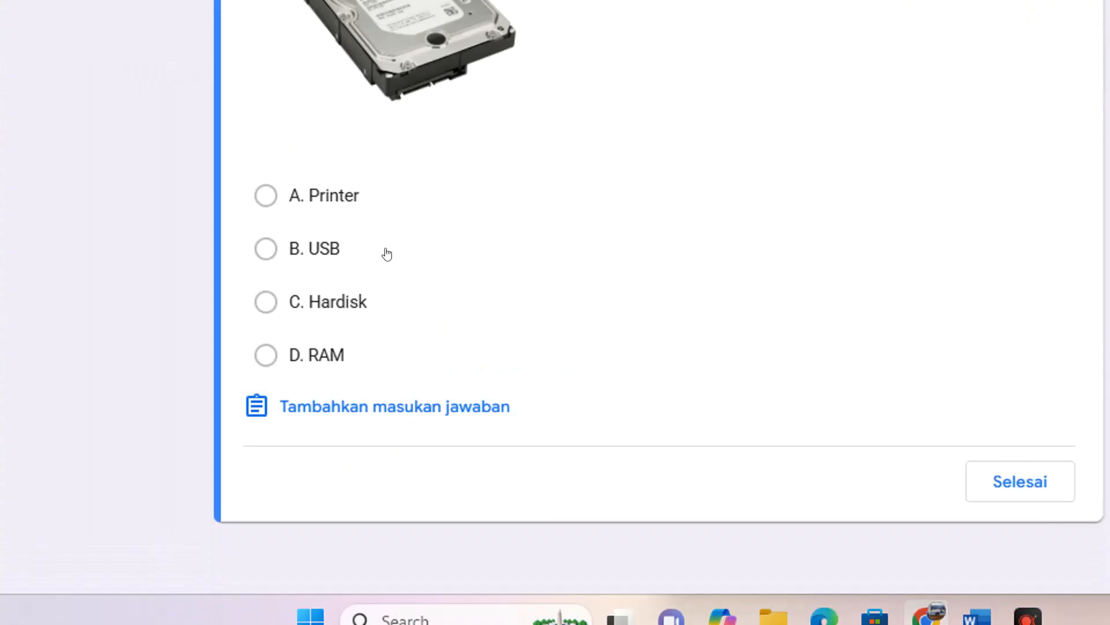
click(276, 439)
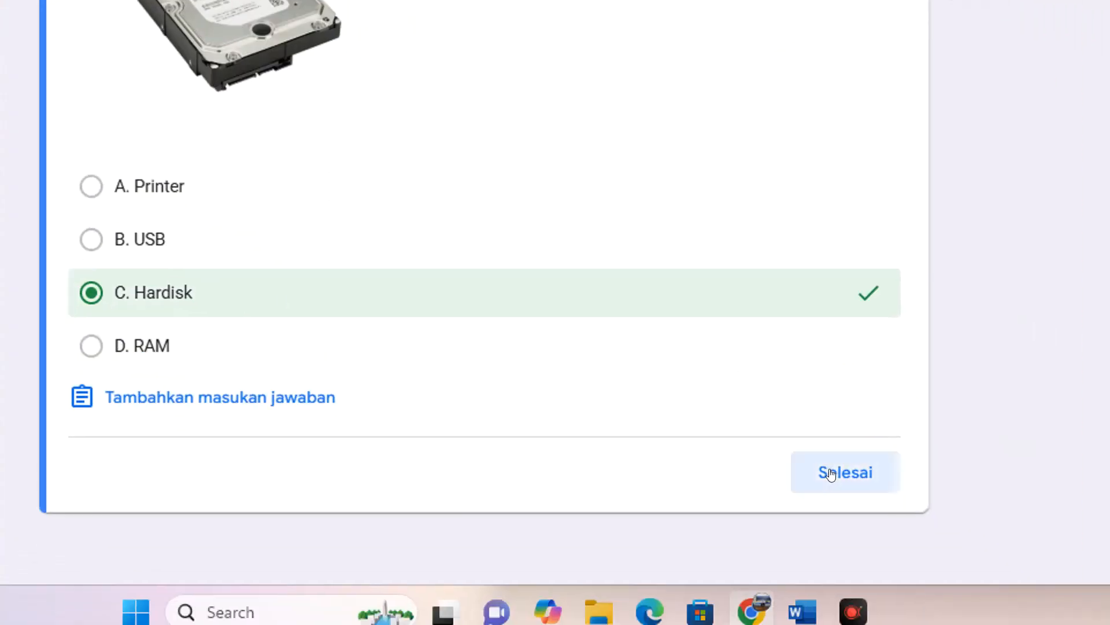
click(831, 473)
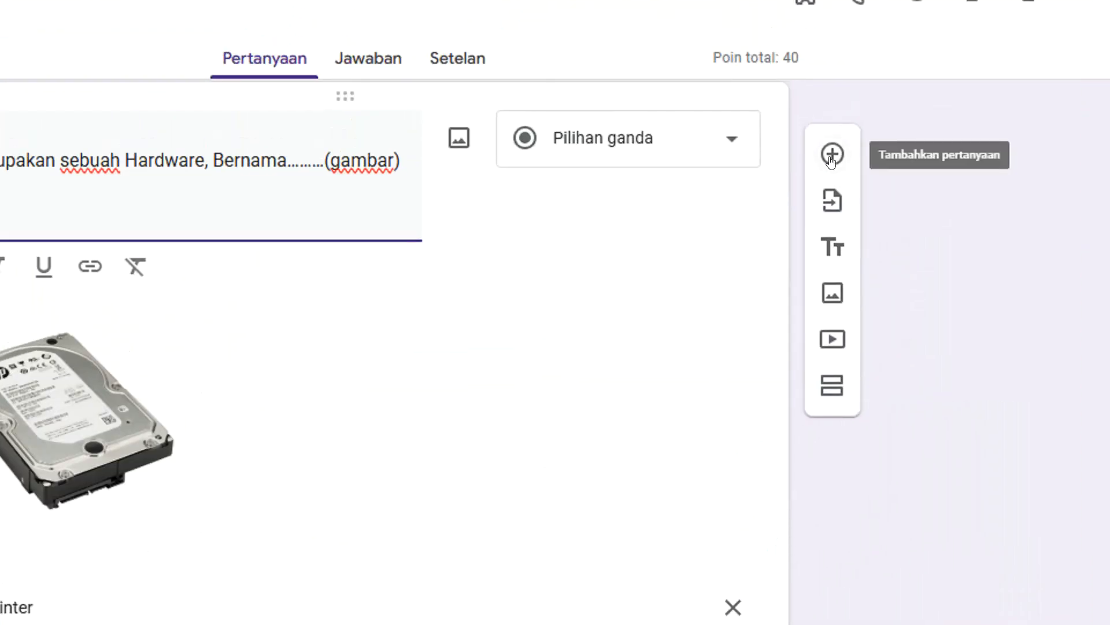
Add another question and paste into it question 3, about "bahaya keamanan siber", with its options from the Word document.
click(831, 155)
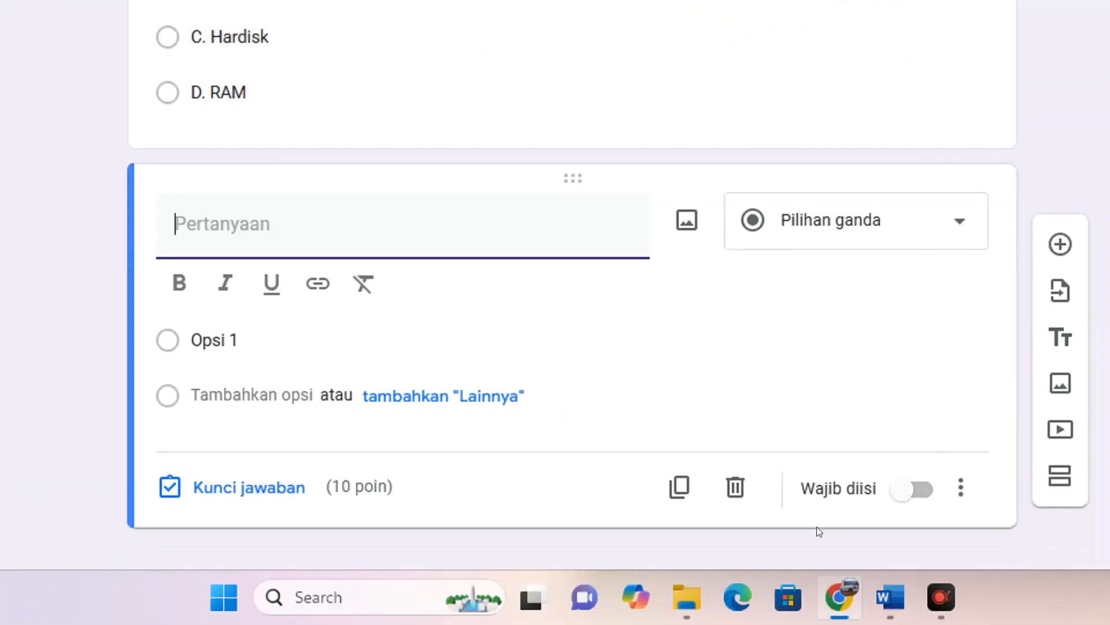
click(832, 591)
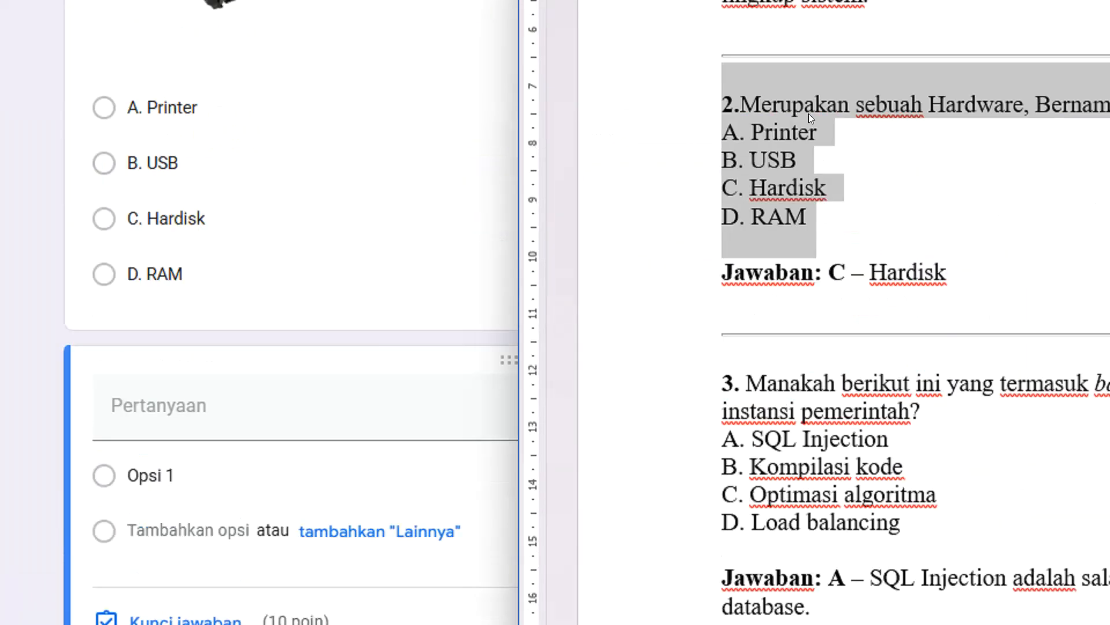
scroll(808, 114, down, 4)
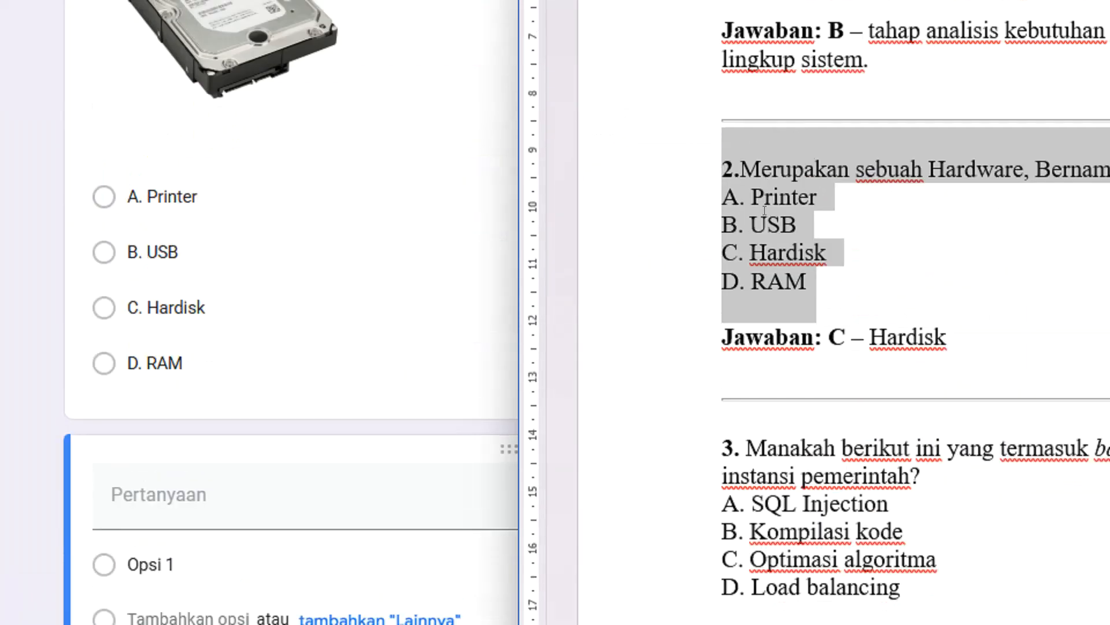
drag(716, 187, 910, 317)
key(ctrl+c)
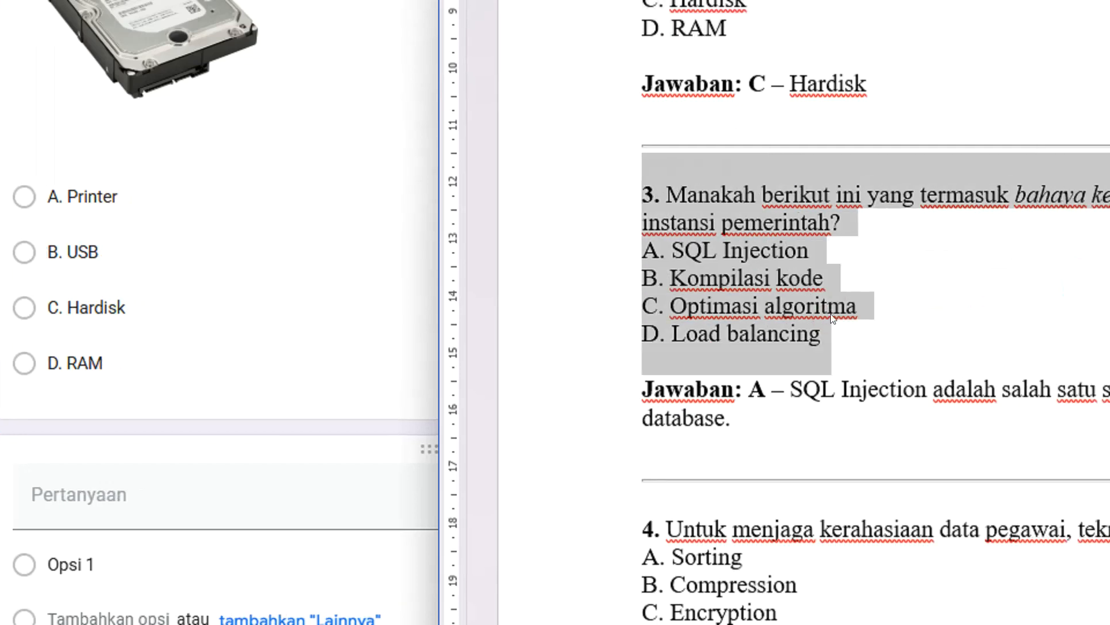
click(65, 492)
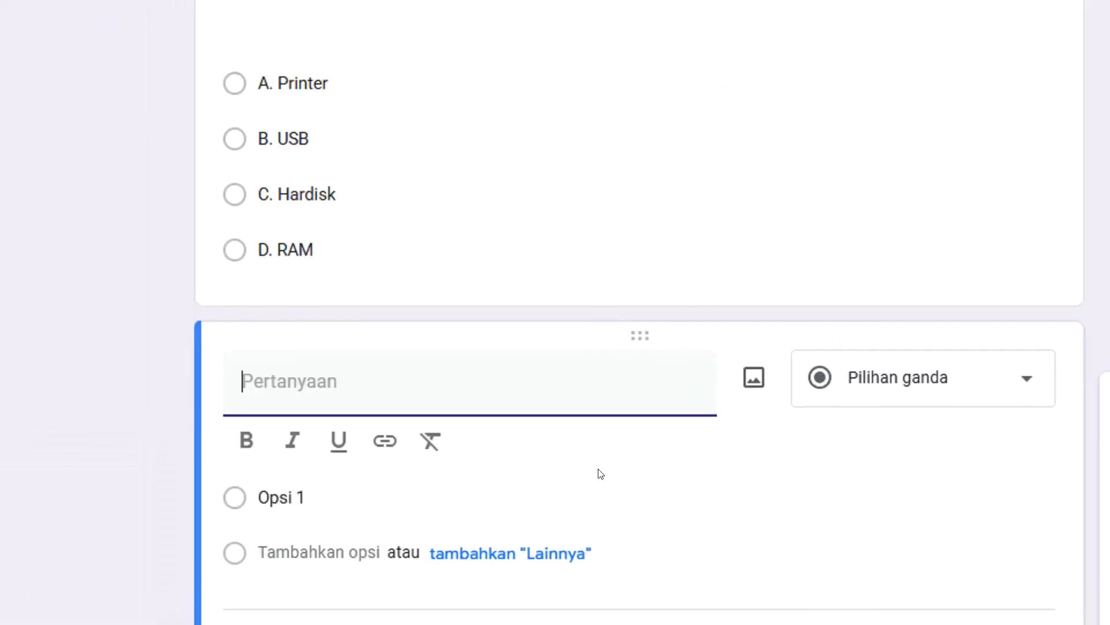
key(ctrl+v)
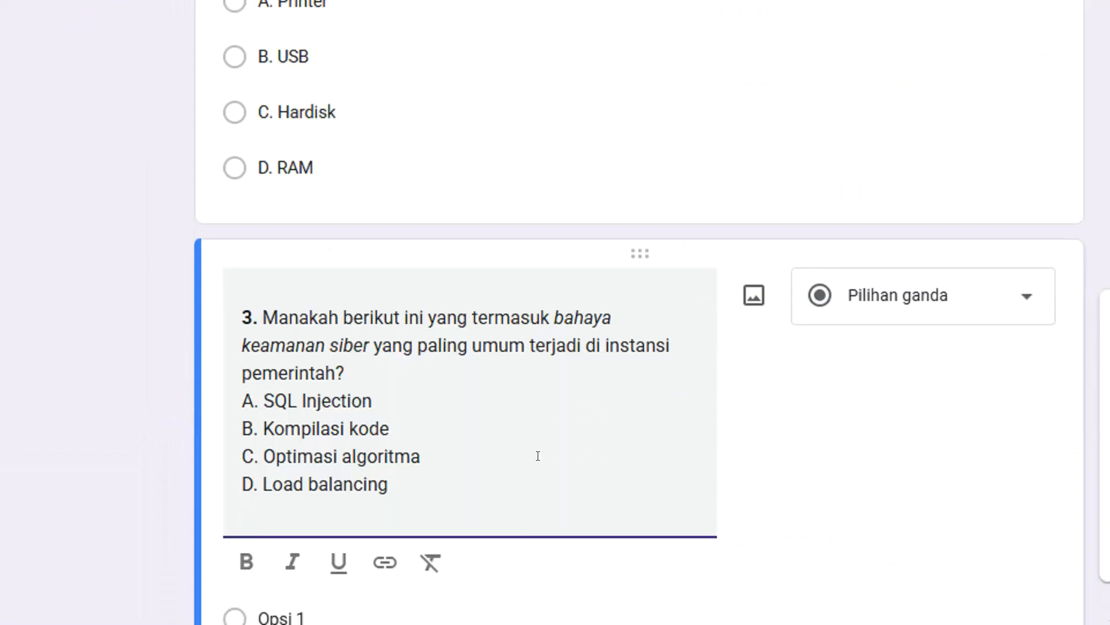
Move the options SQL Injection, Kompilasi kode, Optimasi algoritma and Load balancing out of question 3's text into its answer options.
drag(416, 324, 220, 248)
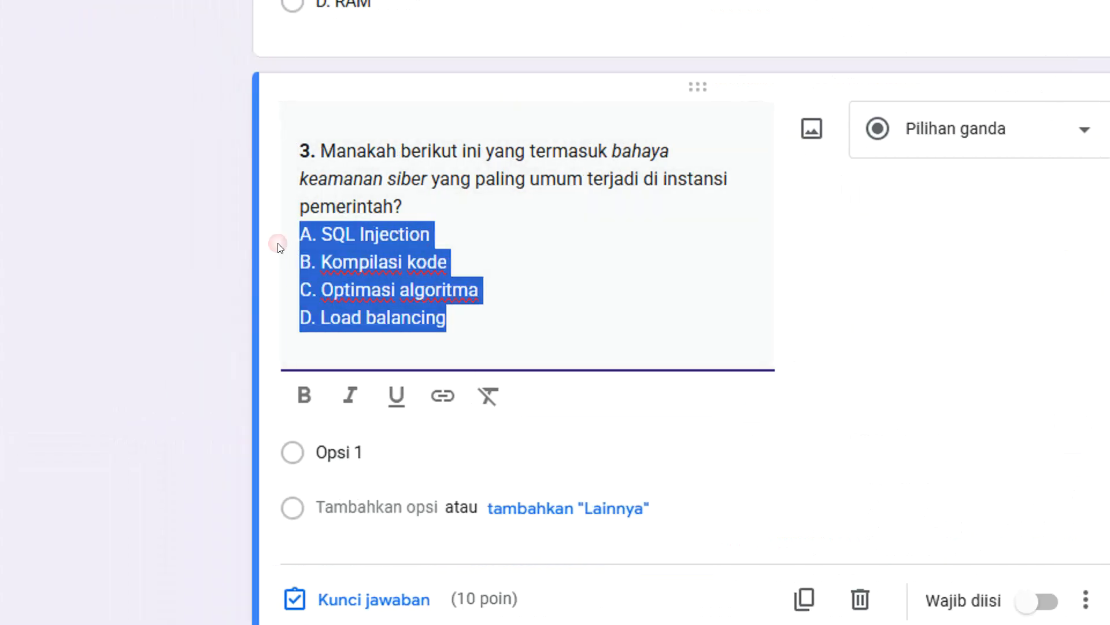
key(BackSpace)
click(372, 448)
key(ctrl+v)
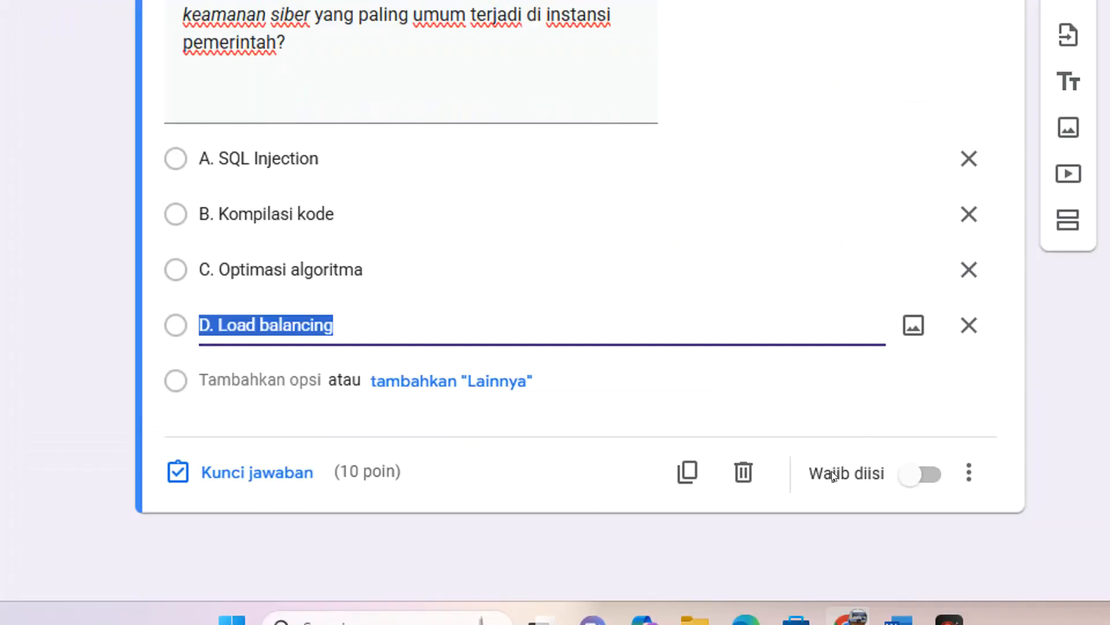
Check question 3's answer in the Word document and mark "A. SQL Injection" as correct in its answer key.
click(899, 622)
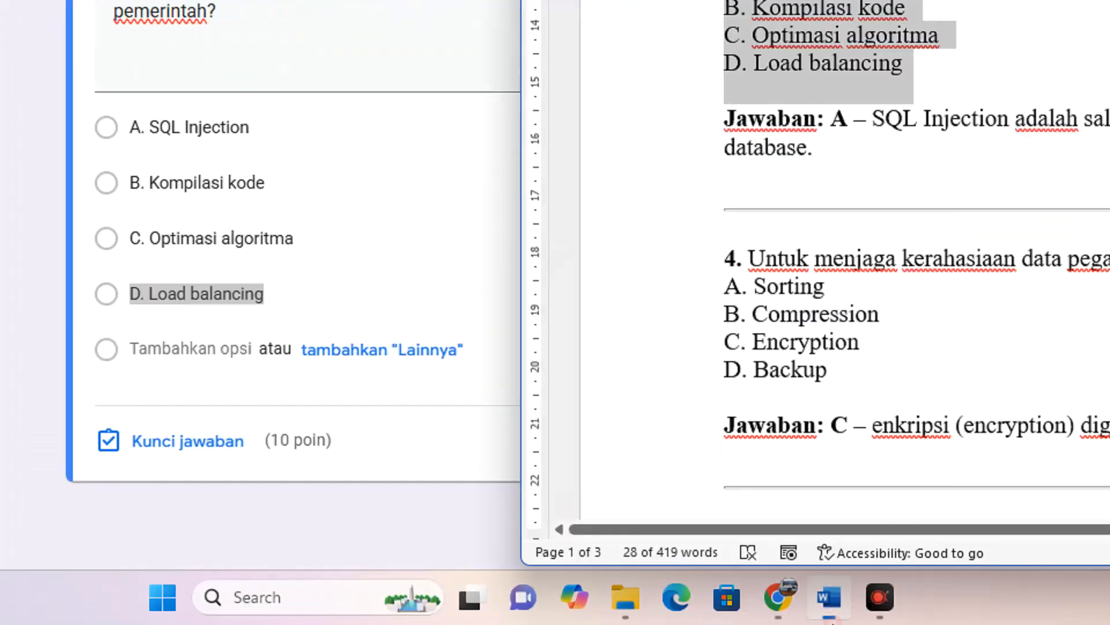
drag(831, 176, 848, 177)
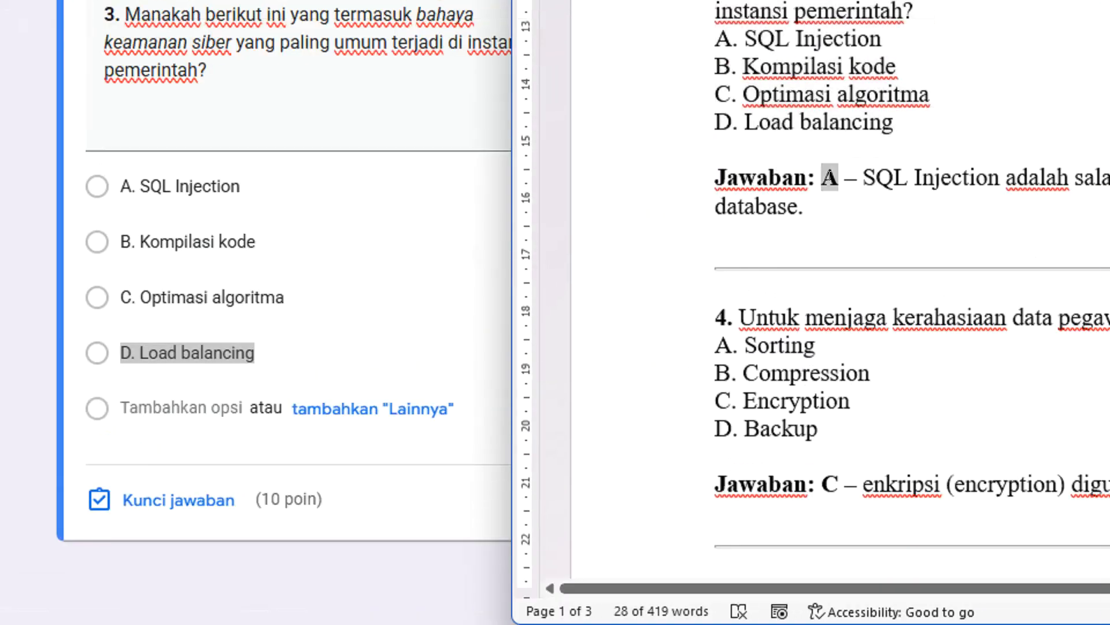
click(241, 450)
click(229, 500)
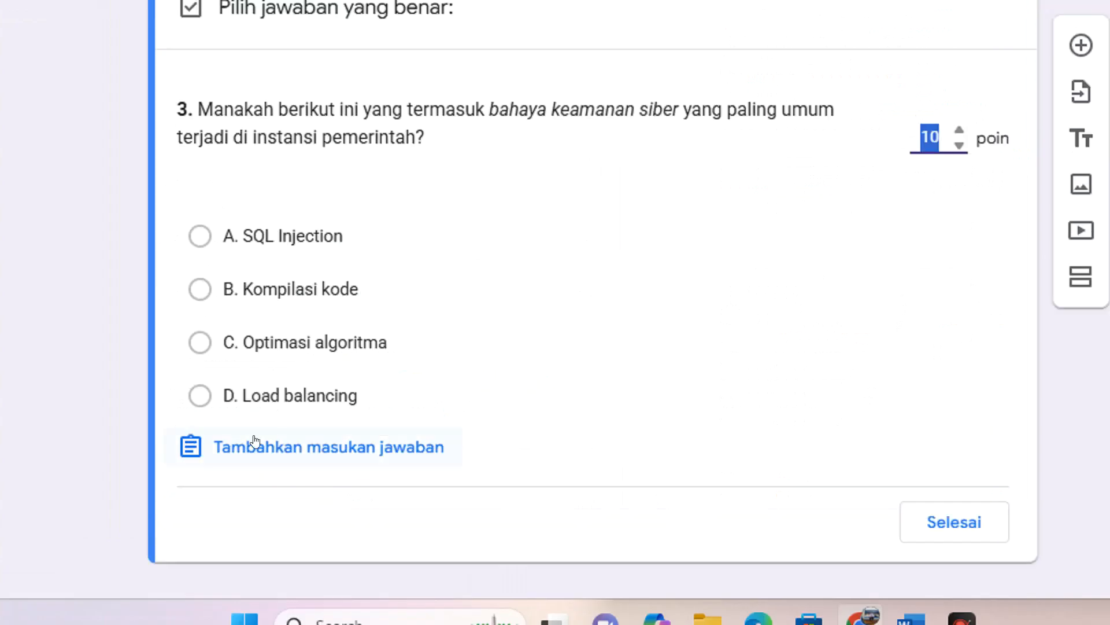
click(269, 236)
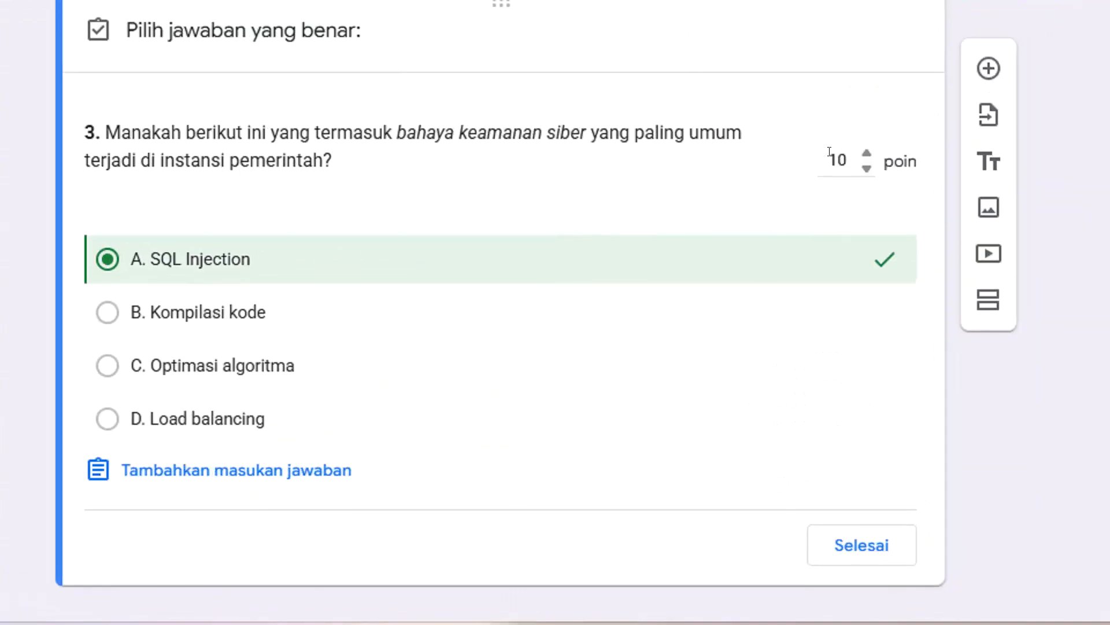
drag(827, 152, 845, 153)
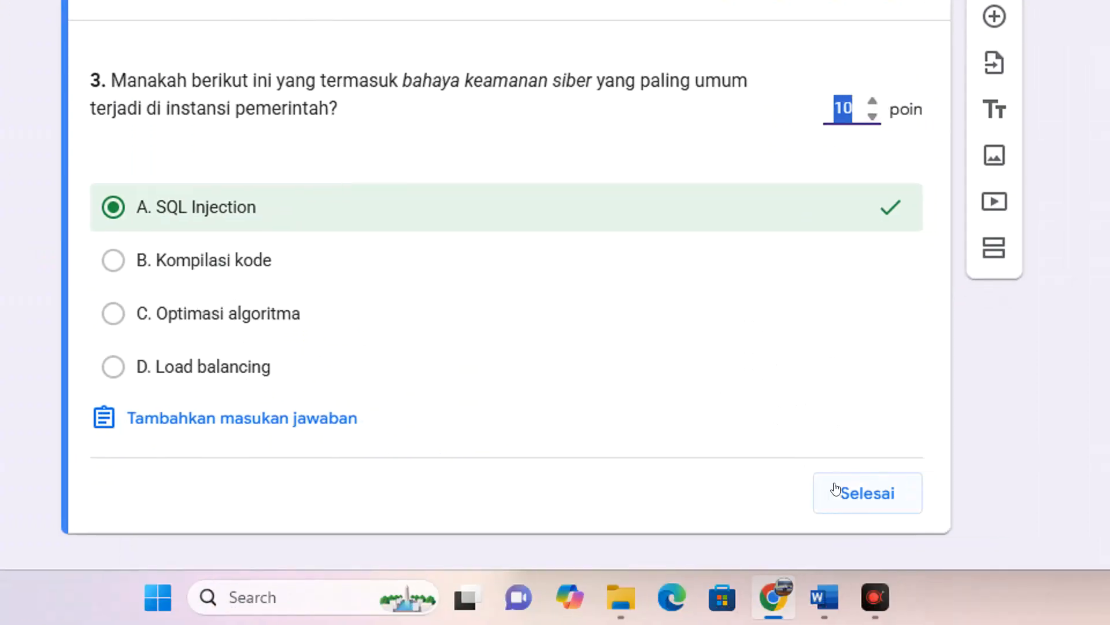
click(836, 489)
Review all the exam questions and their options in the SOAL UJIAN section, then return to the form's first section.
scroll(512, 278, down, 2)
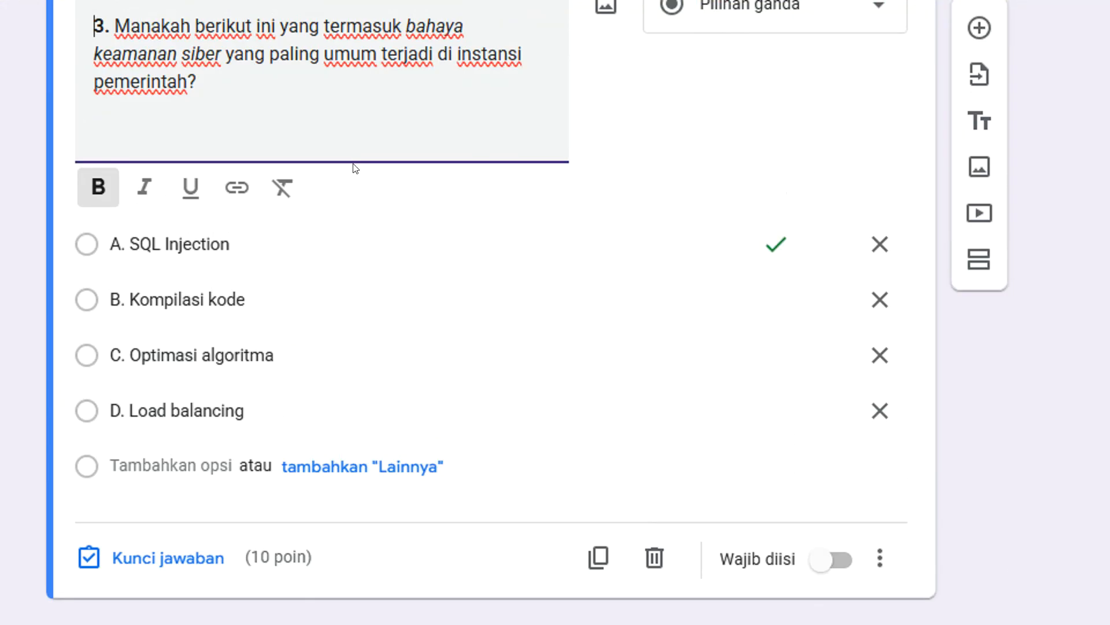
scroll(356, 168, up, 8)
scroll(285, 170, down, 20)
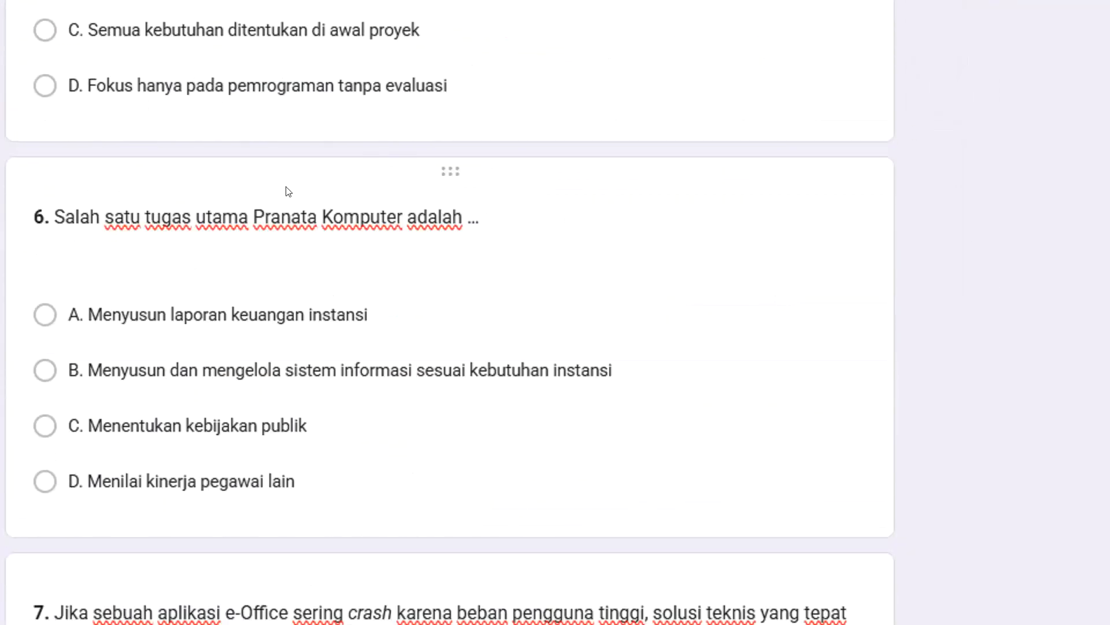
scroll(279, 180, down, 20)
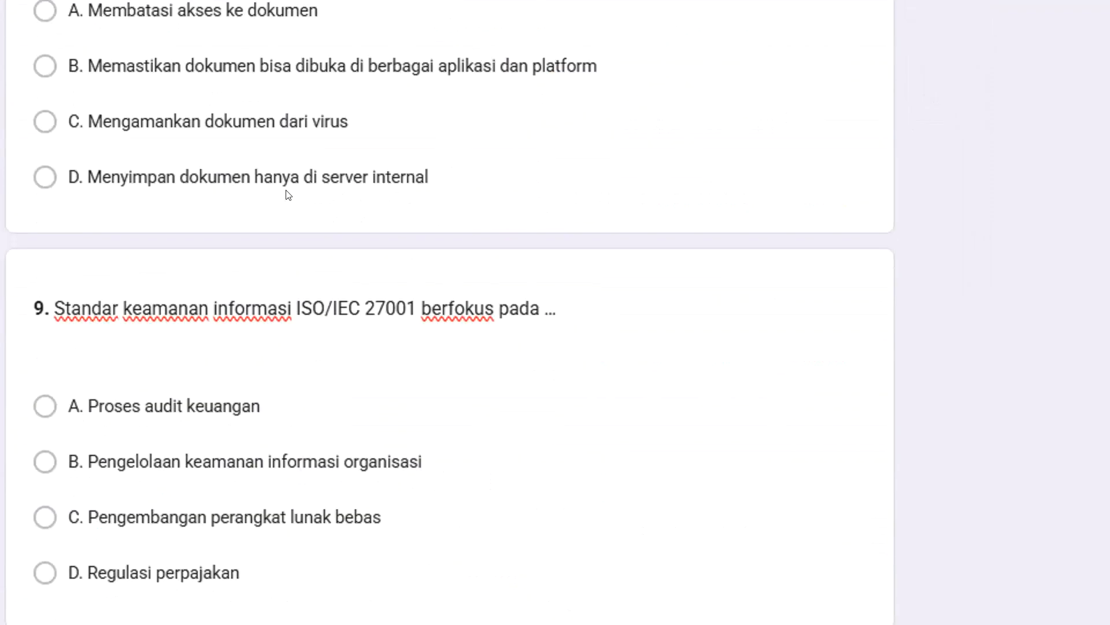
scroll(288, 194, down, 5)
scroll(285, 466, up, 20)
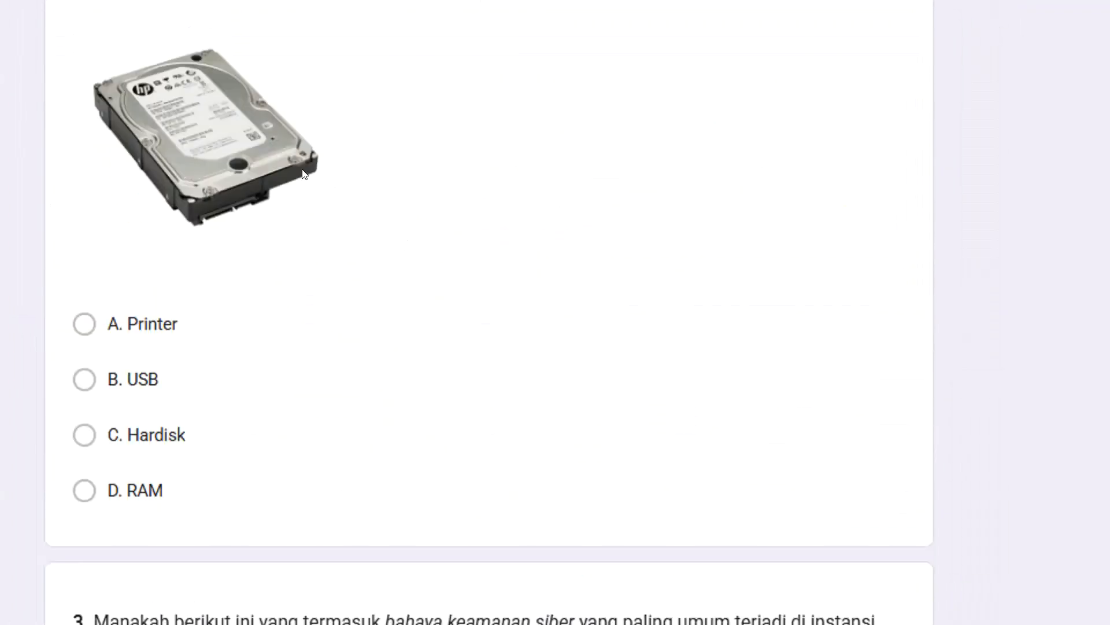
scroll(304, 173, up, 15)
scroll(303, 165, down, 2)
scroll(305, 165, up, 6)
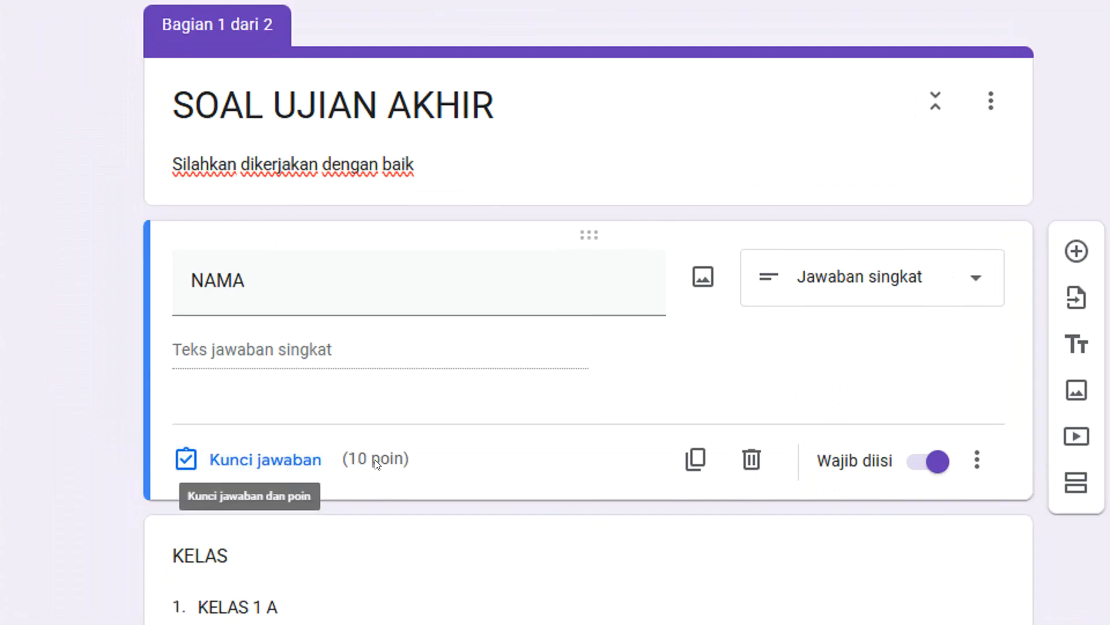
Set the NAMA question's score to 0 points in its answer key.
click(273, 460)
text(0)
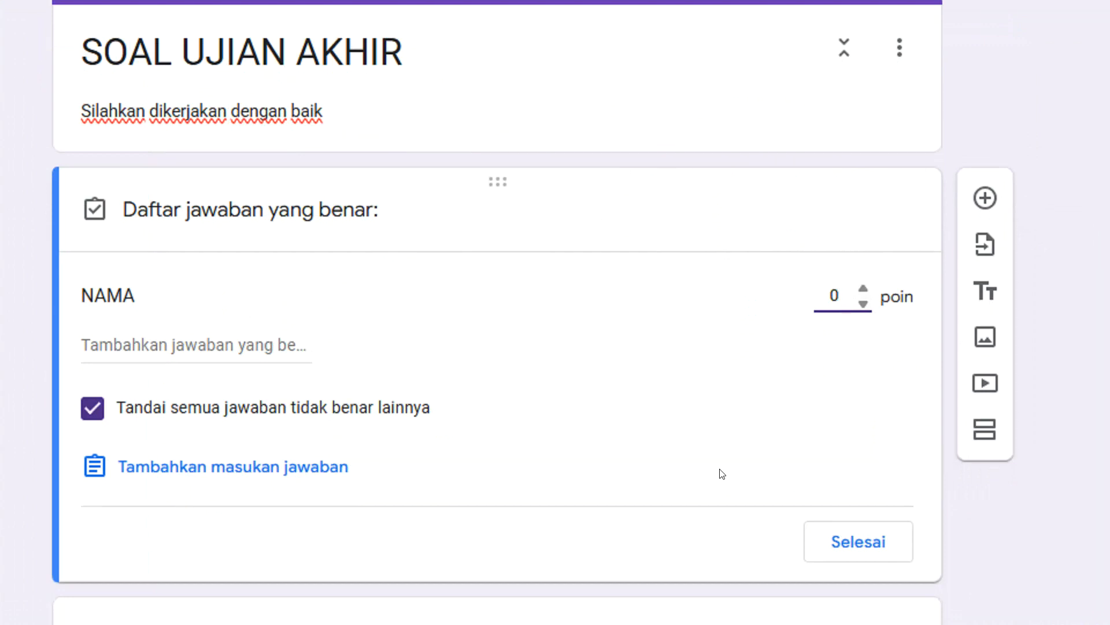
click(838, 541)
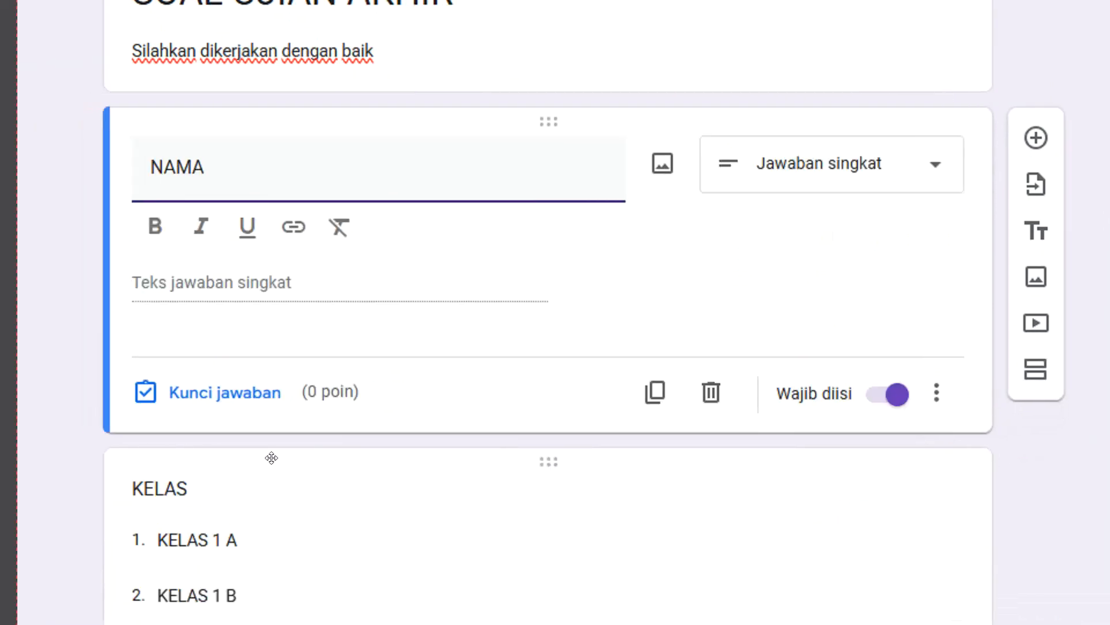
Set the KELAS drop-down question's score to 0 points in its answer key.
scroll(269, 466, down, 1)
click(318, 408)
scroll(316, 464, down, 3)
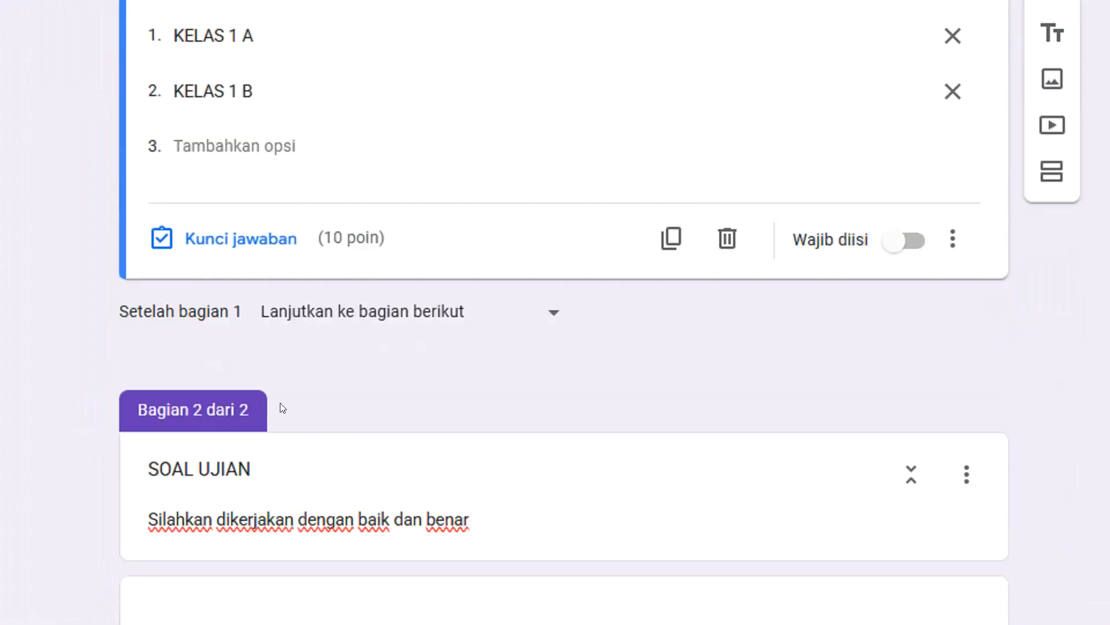
click(244, 239)
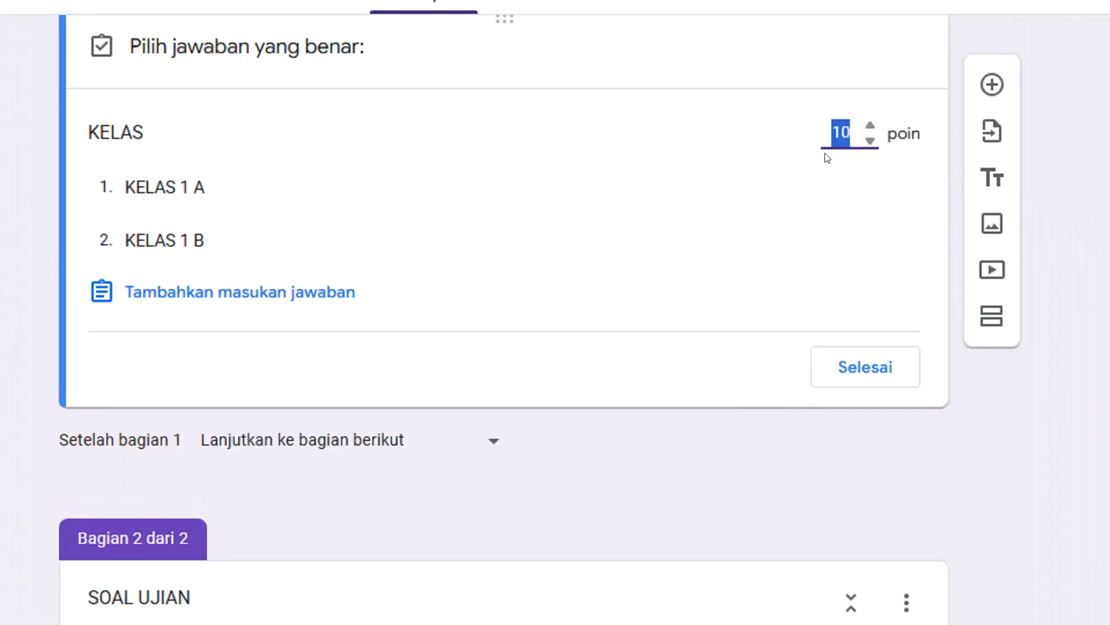
text(0)
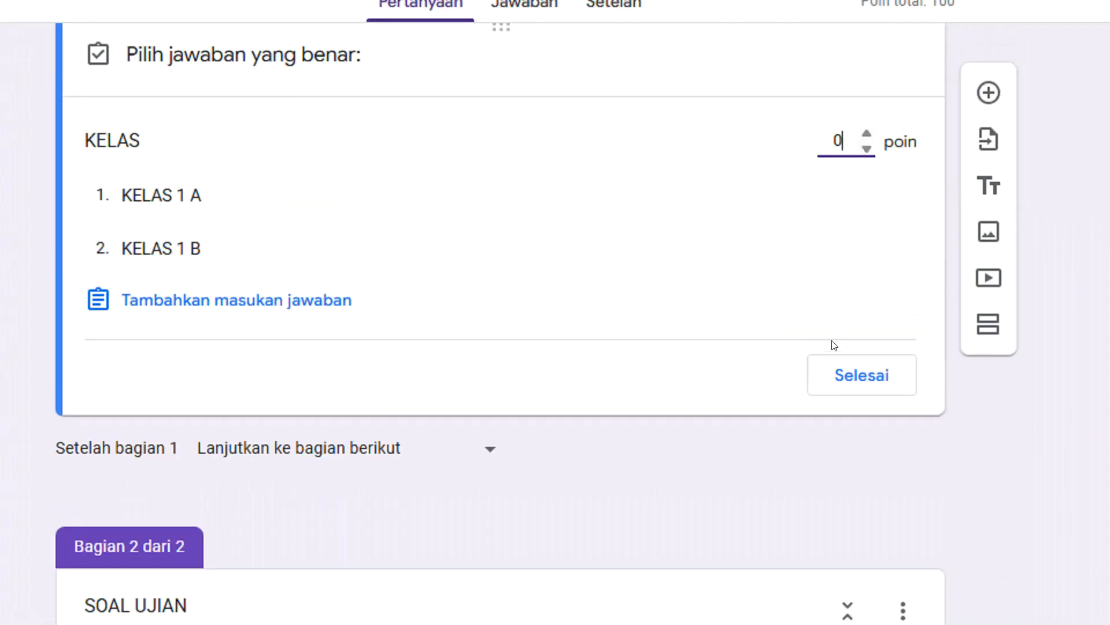
click(830, 373)
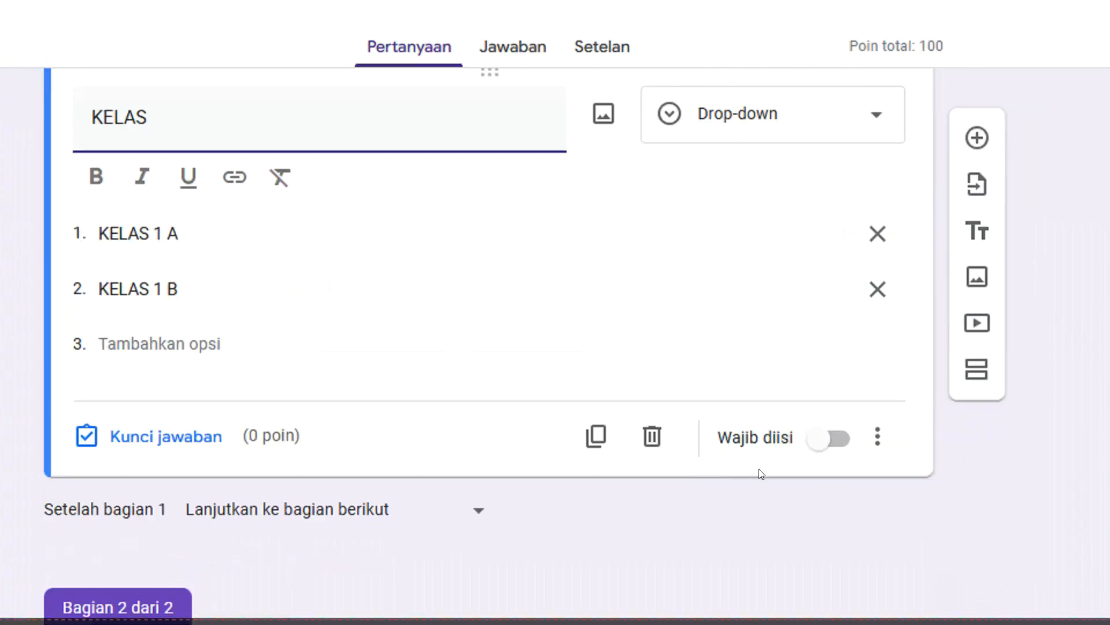
Make the KELAS question required and check the same setting on the NAMA question.
click(827, 438)
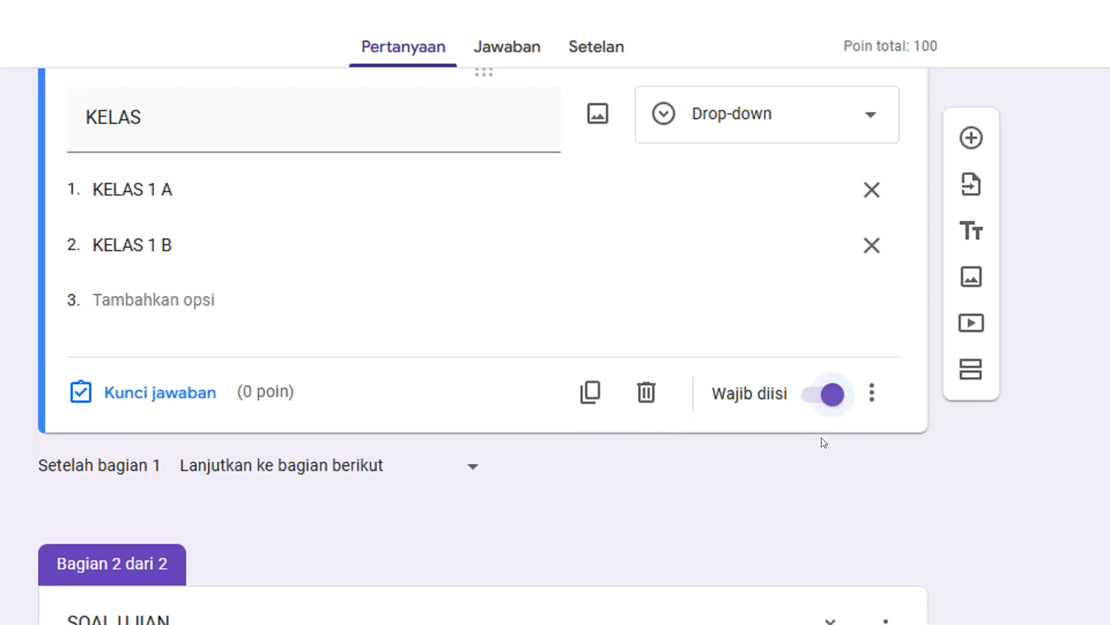
scroll(405, 380, up, 1)
scroll(371, 380, up, 3)
click(270, 264)
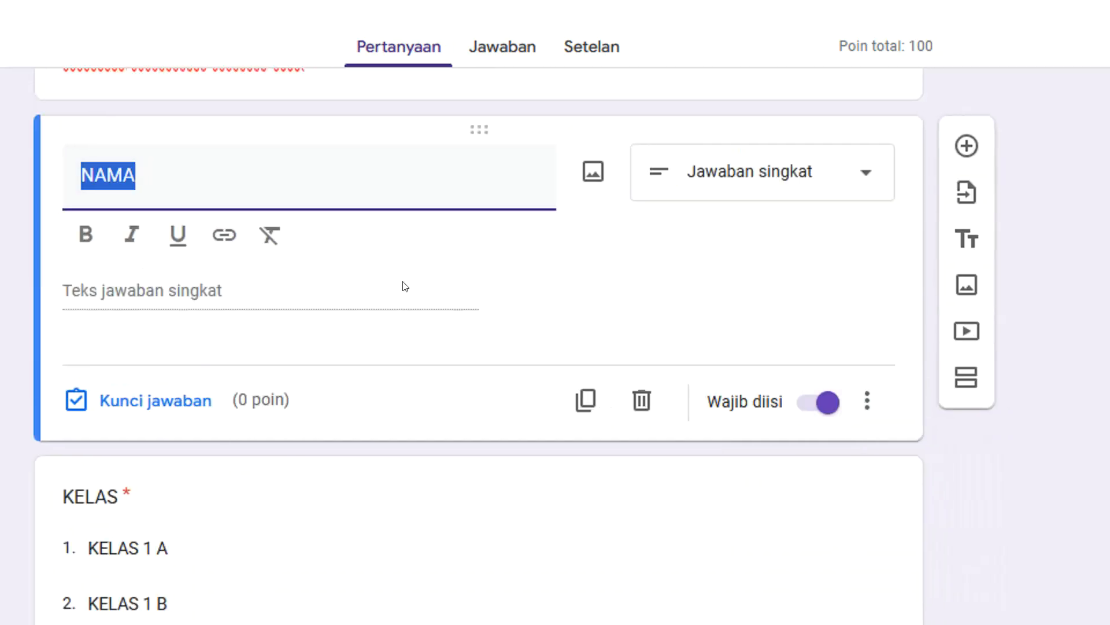
Publish the form for anyone with the link as respondent.
scroll(405, 286, up, 3)
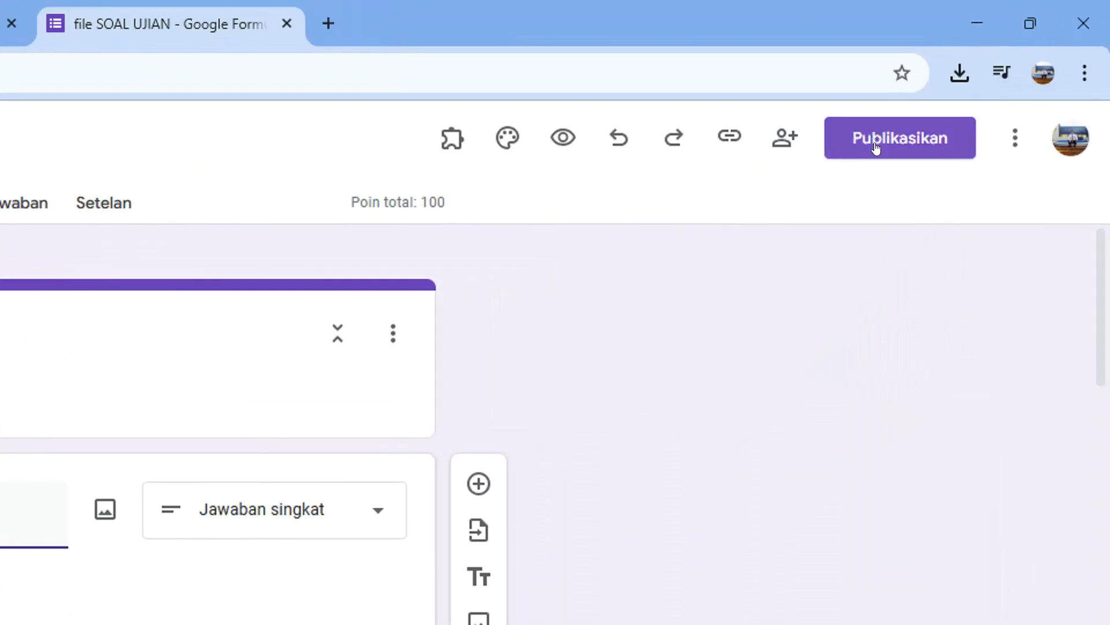
click(858, 143)
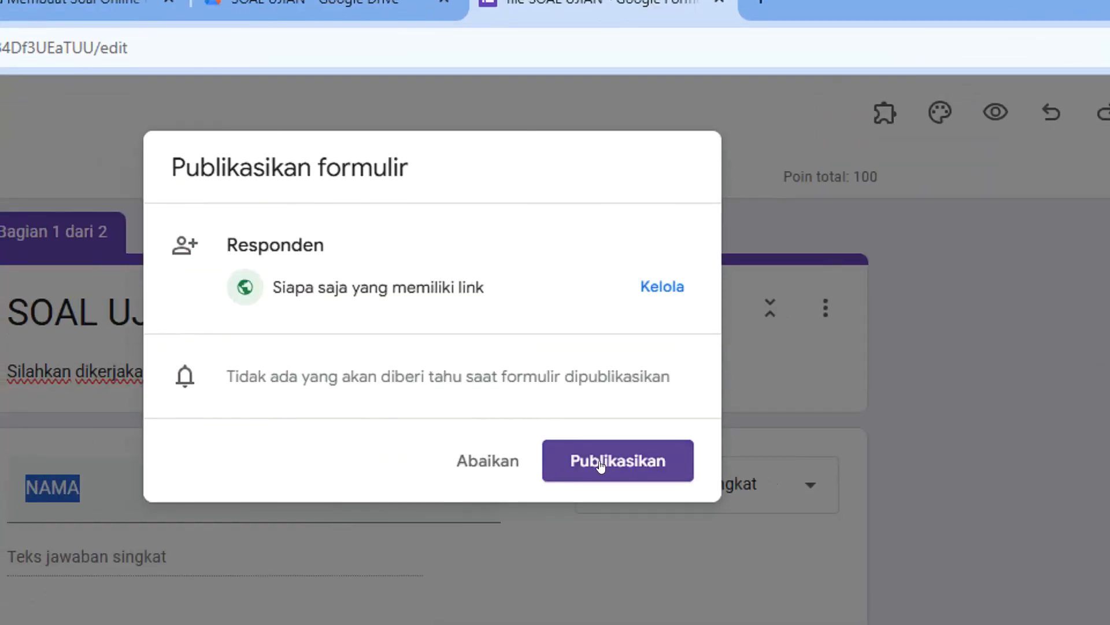
click(600, 463)
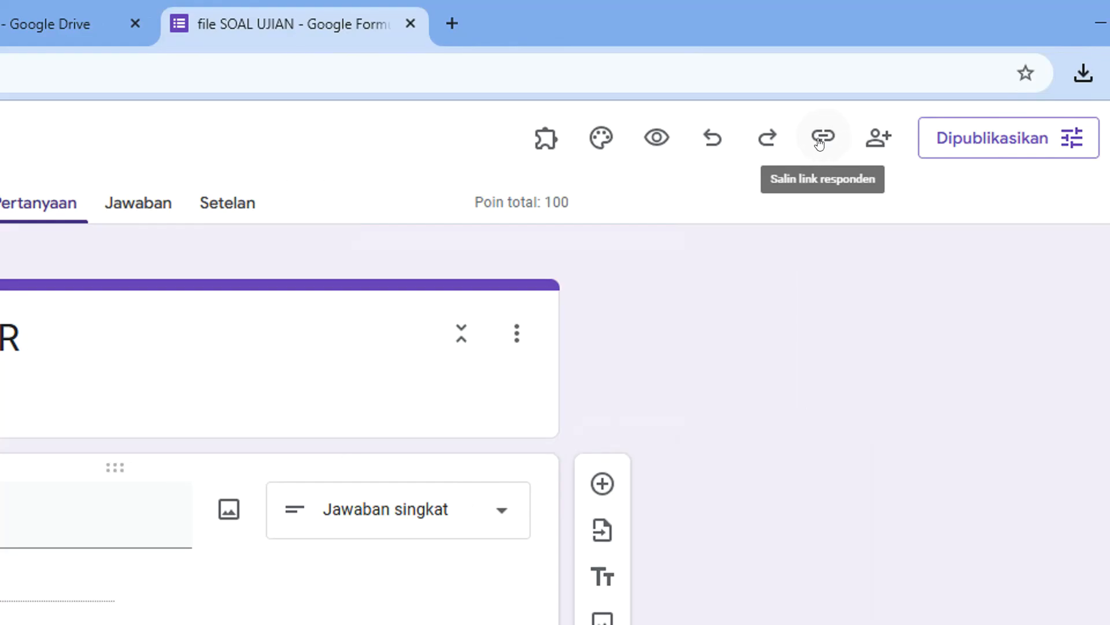
Shorten the form's respondent link and copy it.
click(820, 142)
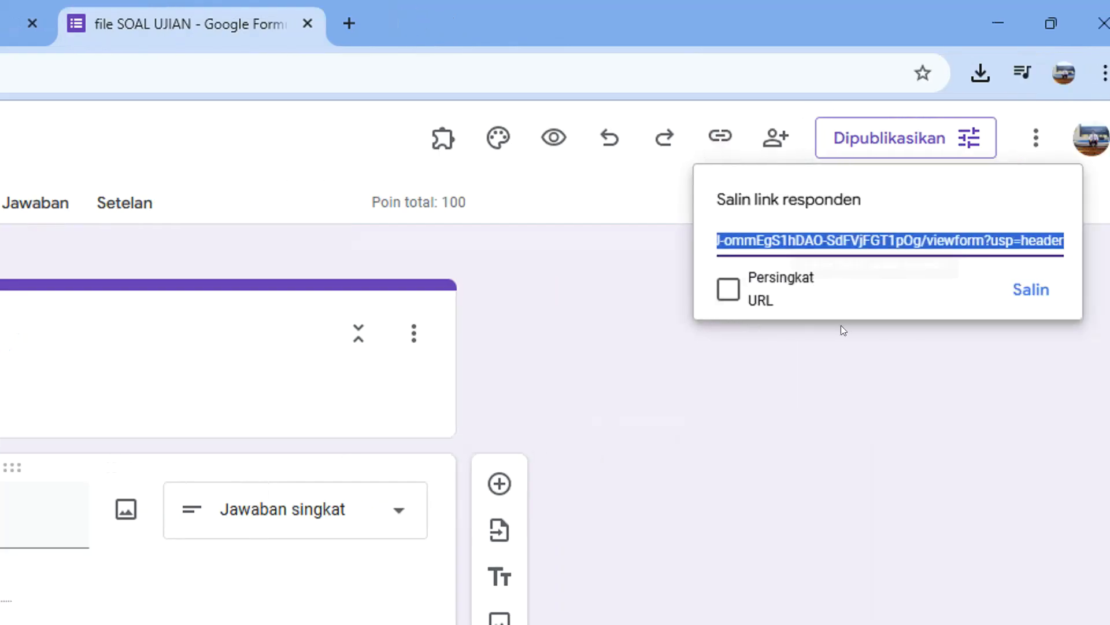
click(742, 318)
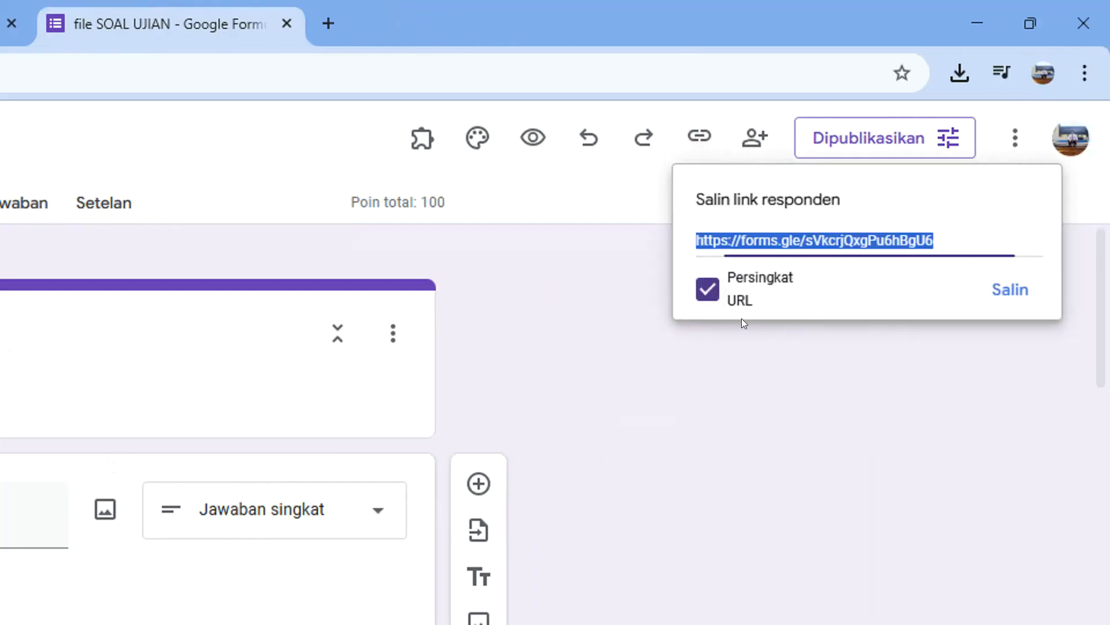
click(1009, 291)
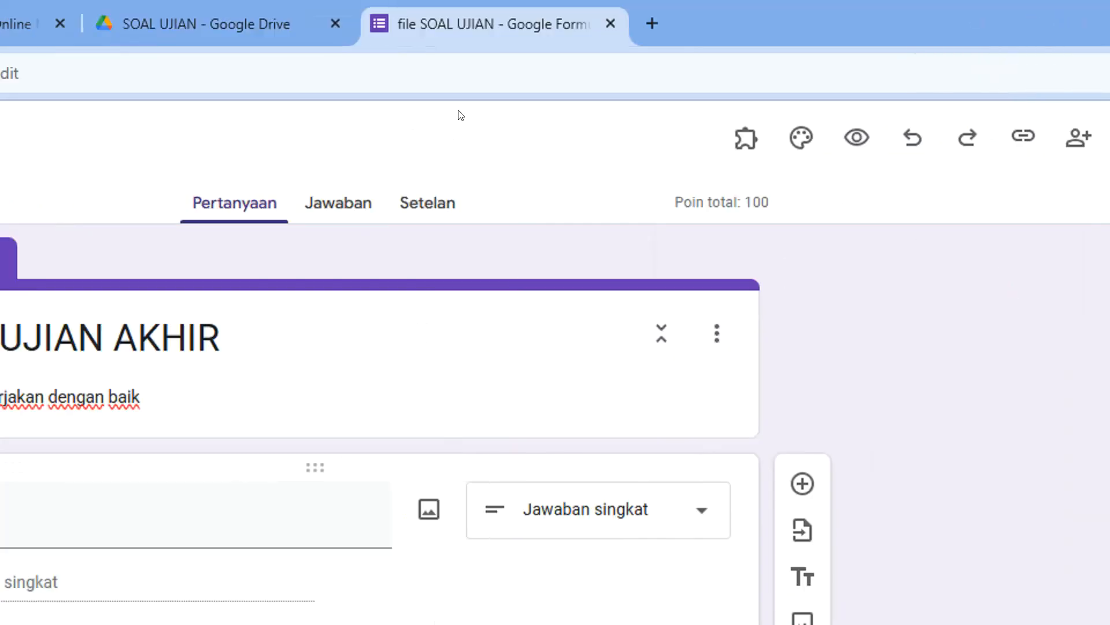
Open the copied respondent link in a new browser tab.
click(651, 24)
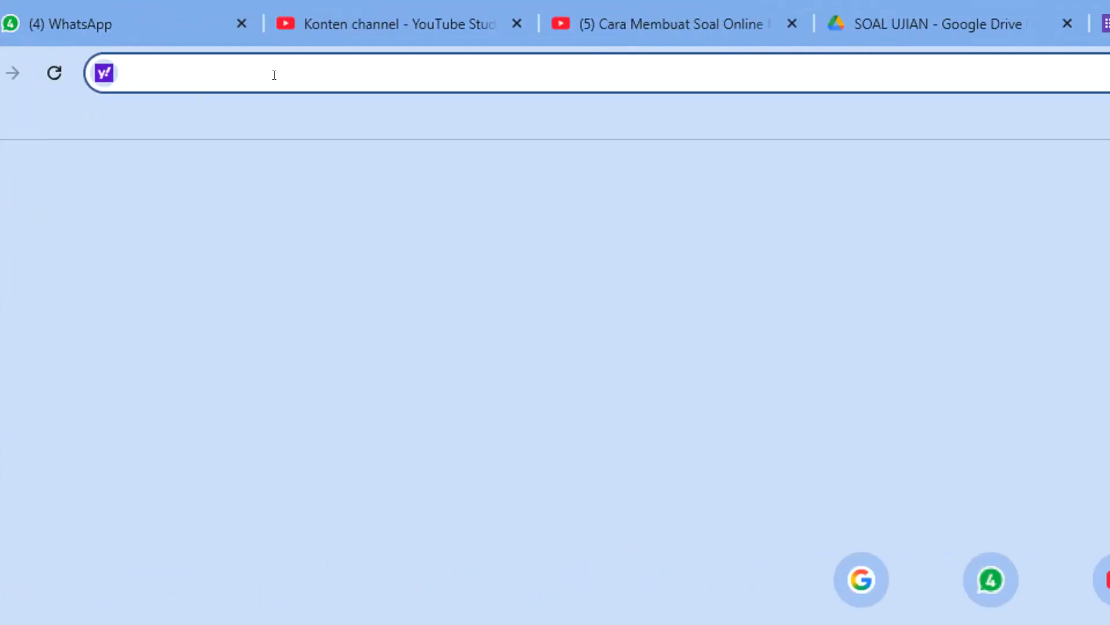
text(https://forms.gle/sVkcrjQxgPu6hBgU6)
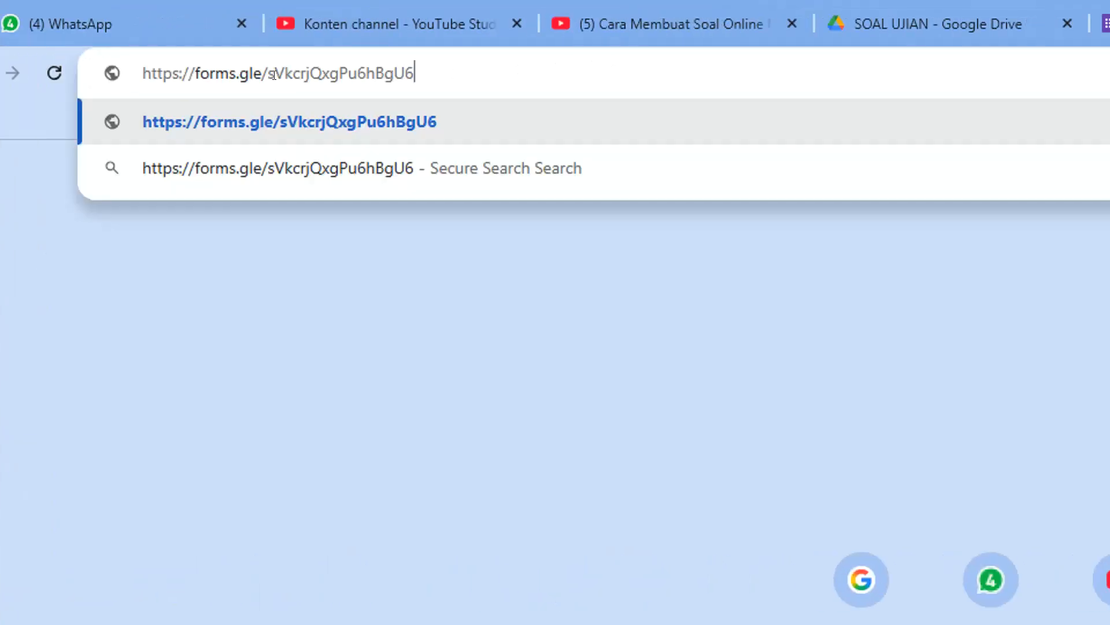
key(Return)
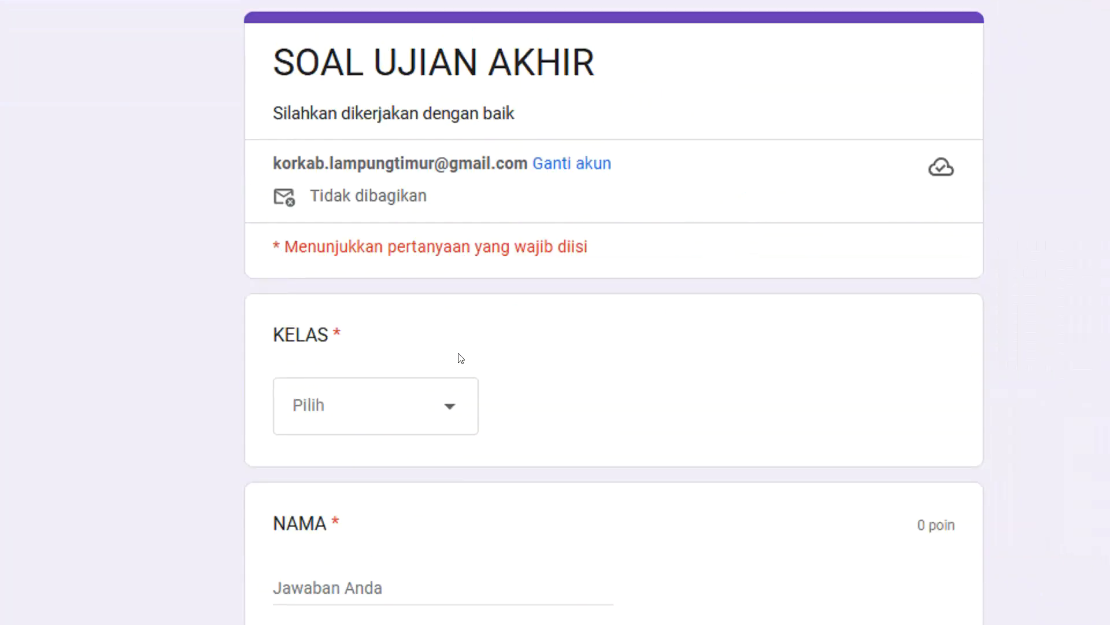
Choose KELAS 1 A, enter the respondent's name in capitals under NAMA, and continue to the SOAL UJIAN section.
click(441, 420)
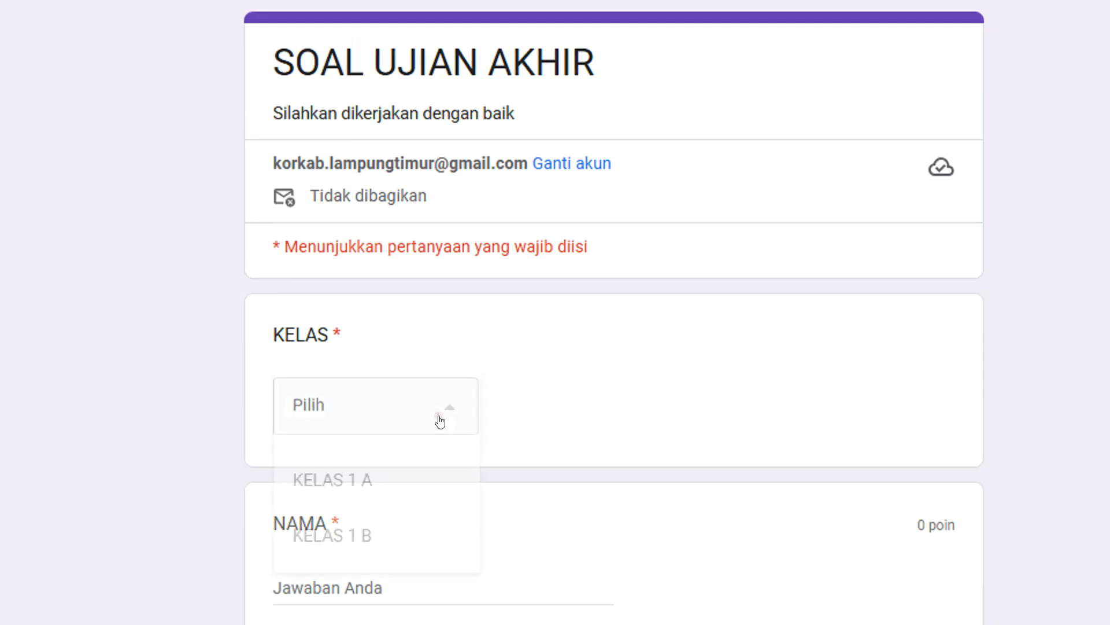
click(339, 468)
scroll(351, 488, down, 1)
scroll(351, 487, down, 1)
click(341, 466)
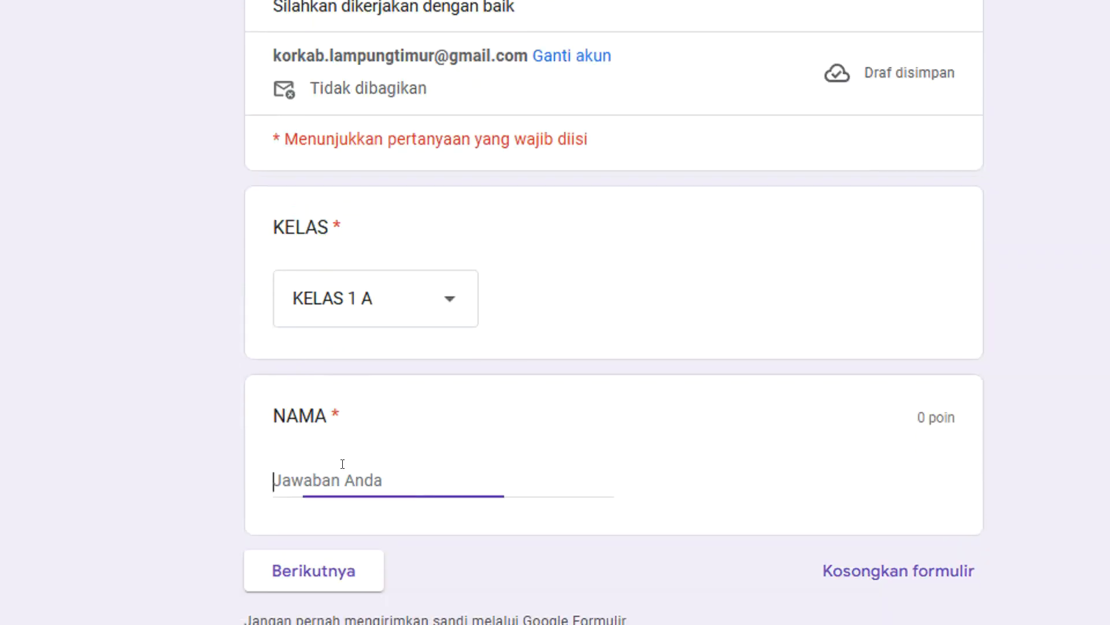
text(hel)
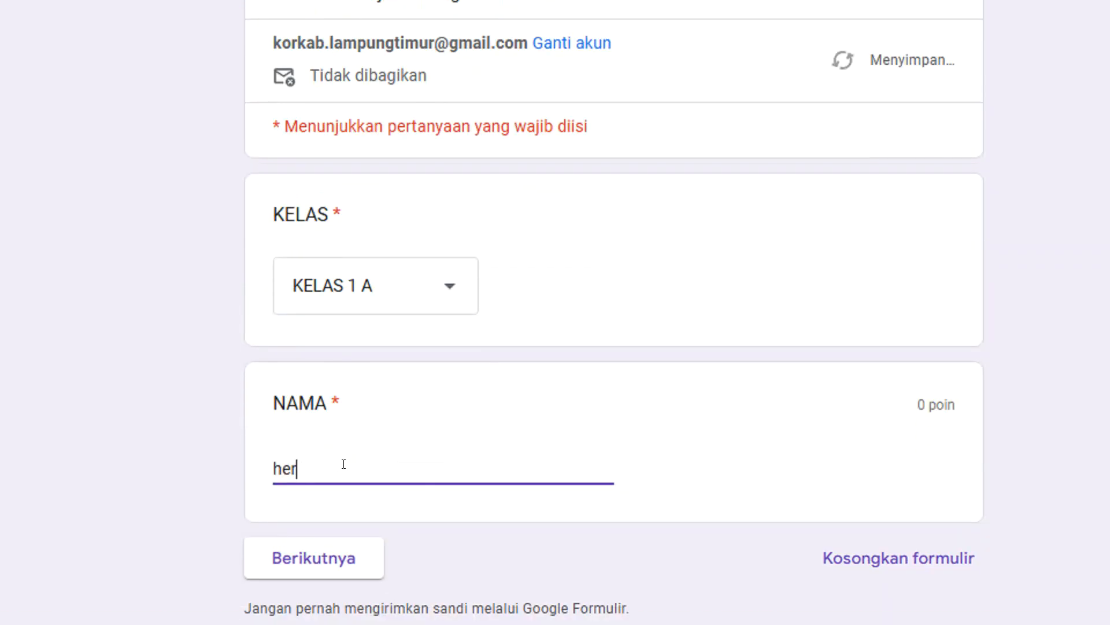
key(BackSpace)
key(BackSpace)
key(BackSpace)
text(HERMAWAN)
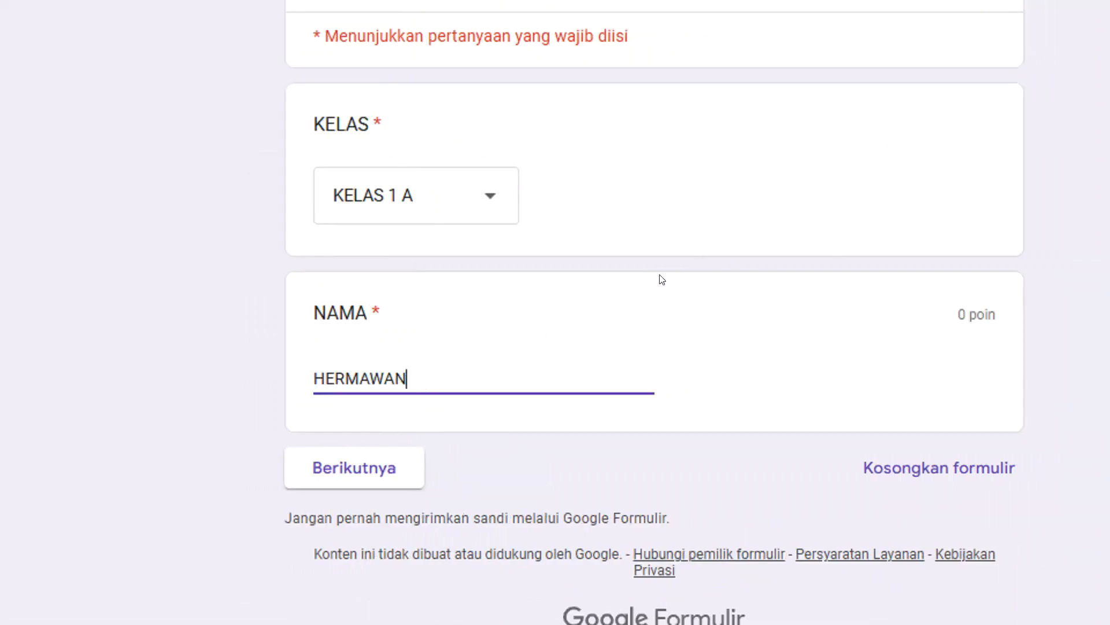
click(384, 466)
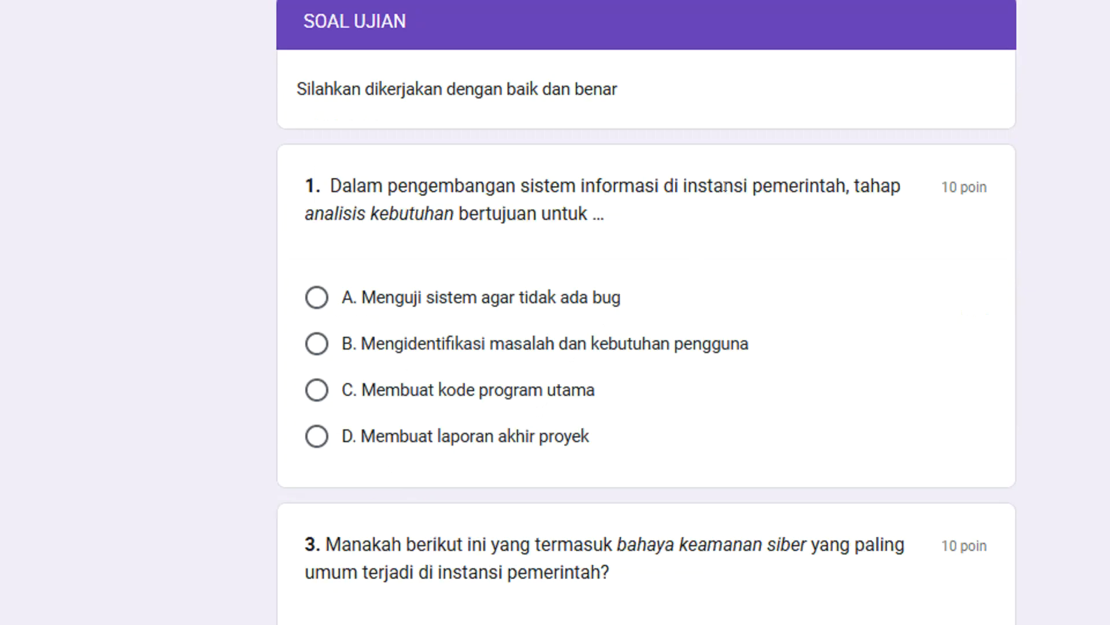
Look over the exam questions, then answer question 1 with "B. Mengidentifikasi masalah dan kebutuhan pengguna" and question 3 with "B. Kompilasi kode".
scroll(729, 197, down, 20)
scroll(736, 217, up, 20)
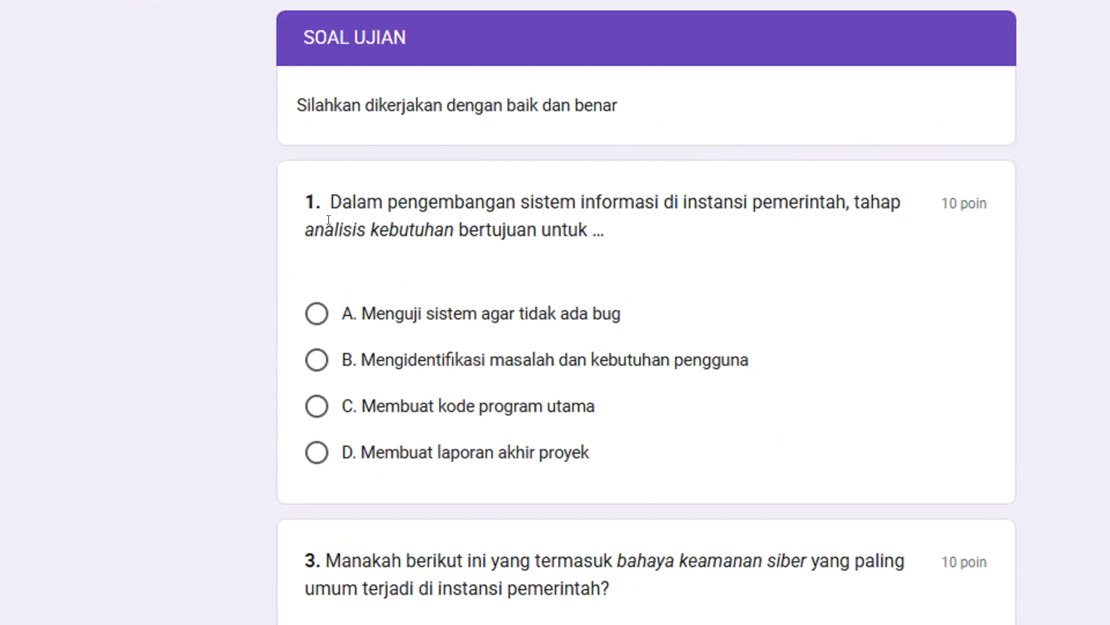
scroll(305, 216, down, 12)
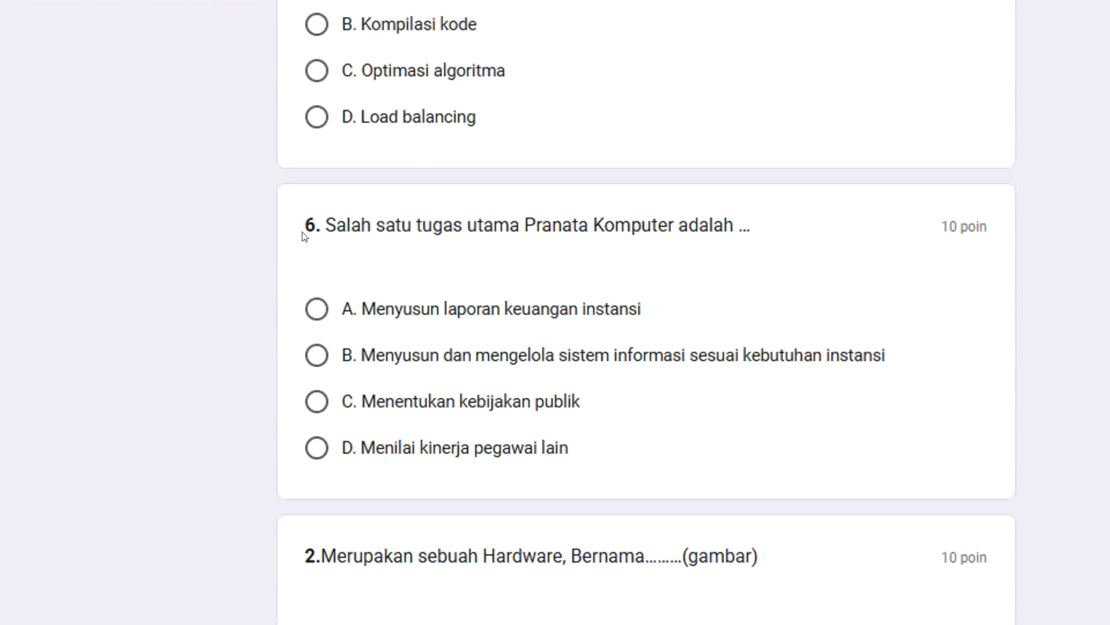
scroll(302, 256, down, 5)
scroll(658, 363, up, 17)
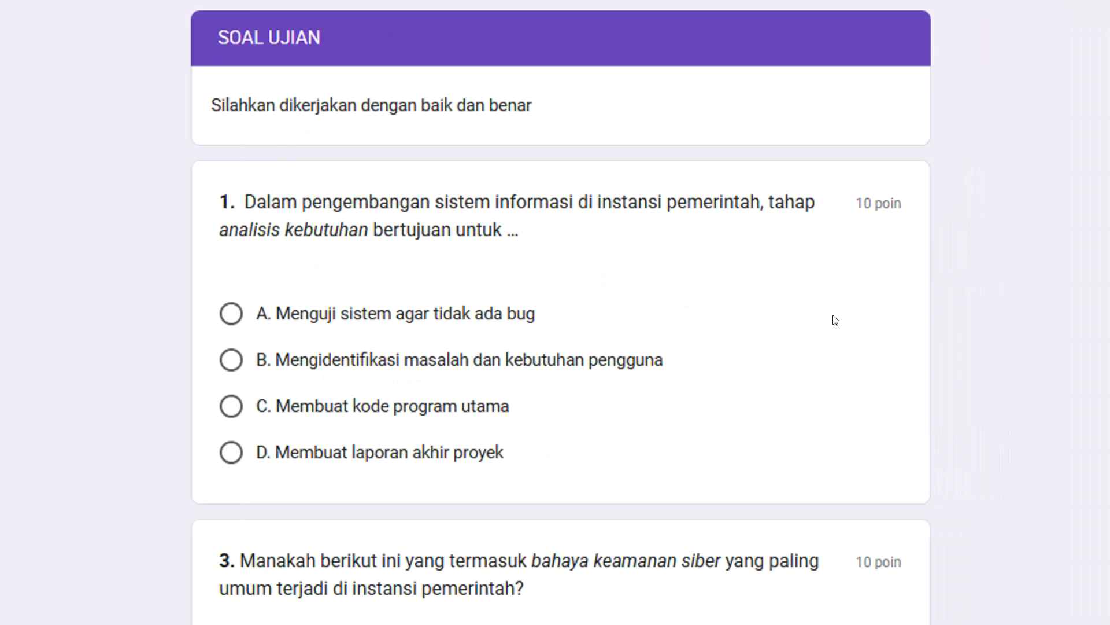
click(231, 360)
scroll(279, 416, down, 5)
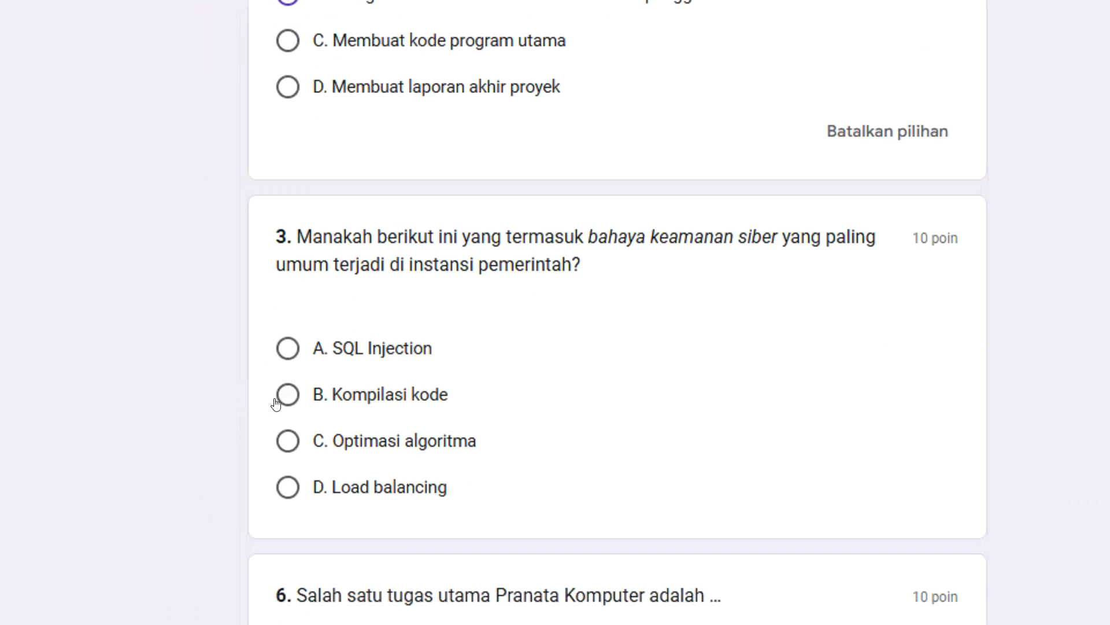
click(281, 396)
Answer question 6 with "C. Menentukan kebijakan publik" and pick an answer for question 2 with the hardware picture.
scroll(281, 439, down, 6)
click(281, 351)
scroll(292, 492, down, 9)
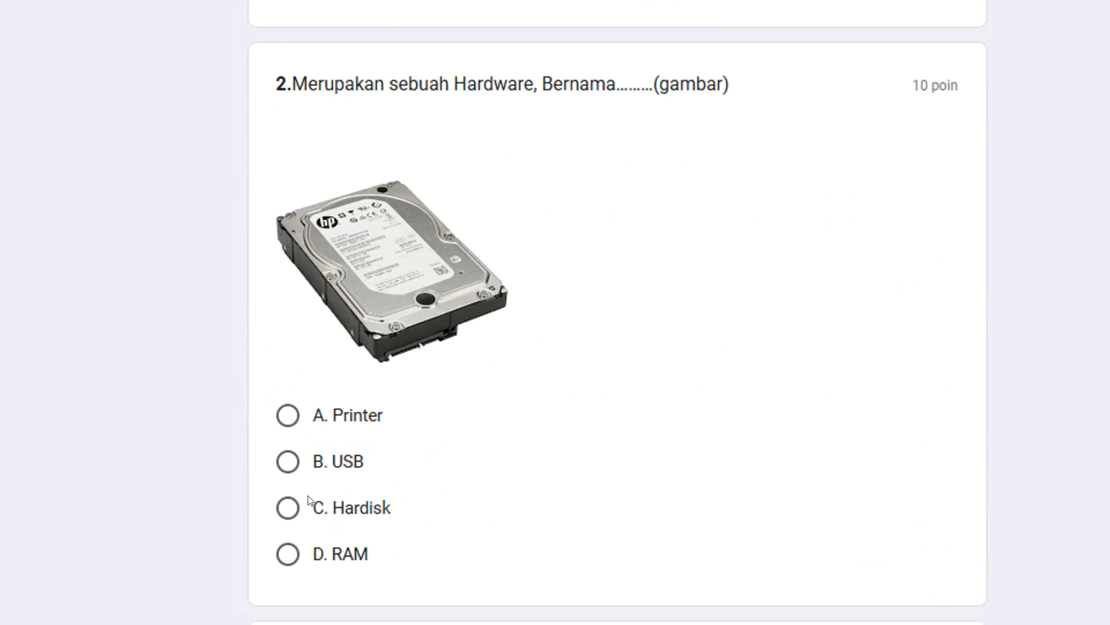
click(288, 451)
Answer question 5 with "D. Fokus hanya pada pemrograman tanpa evaluasi" and question 4 with "C. Encryption".
scroll(311, 334, down, 9)
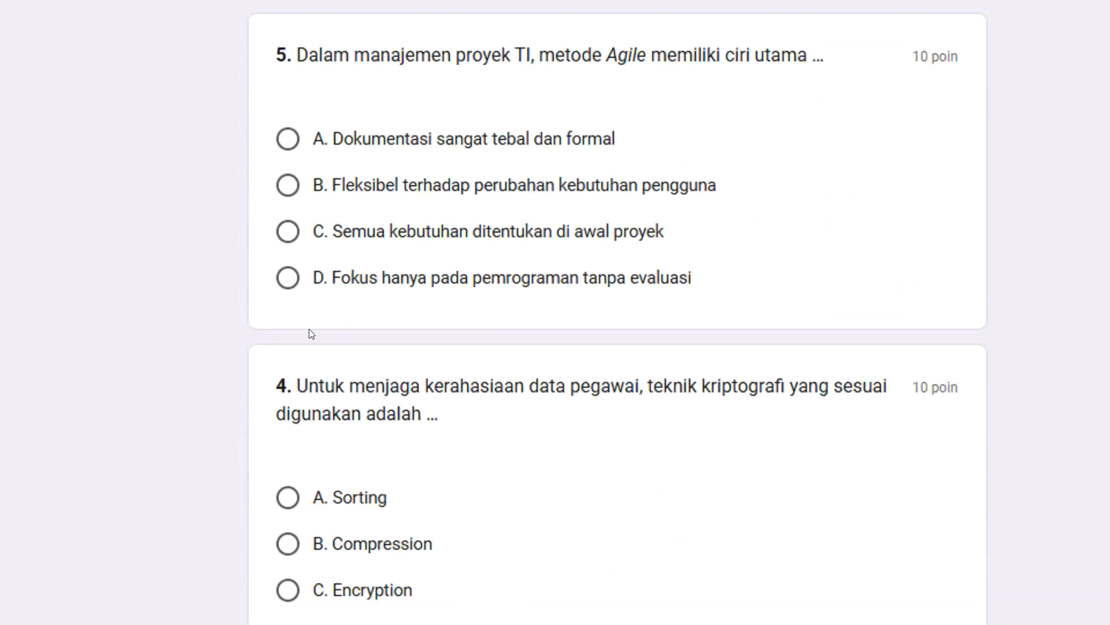
click(288, 278)
scroll(288, 283, down, 5)
click(287, 284)
Answer question 7 with "B. Menghapus sebagian data lama" and question 8 with "C. Mengamankan dokumen dari virus".
scroll(285, 294, down, 4)
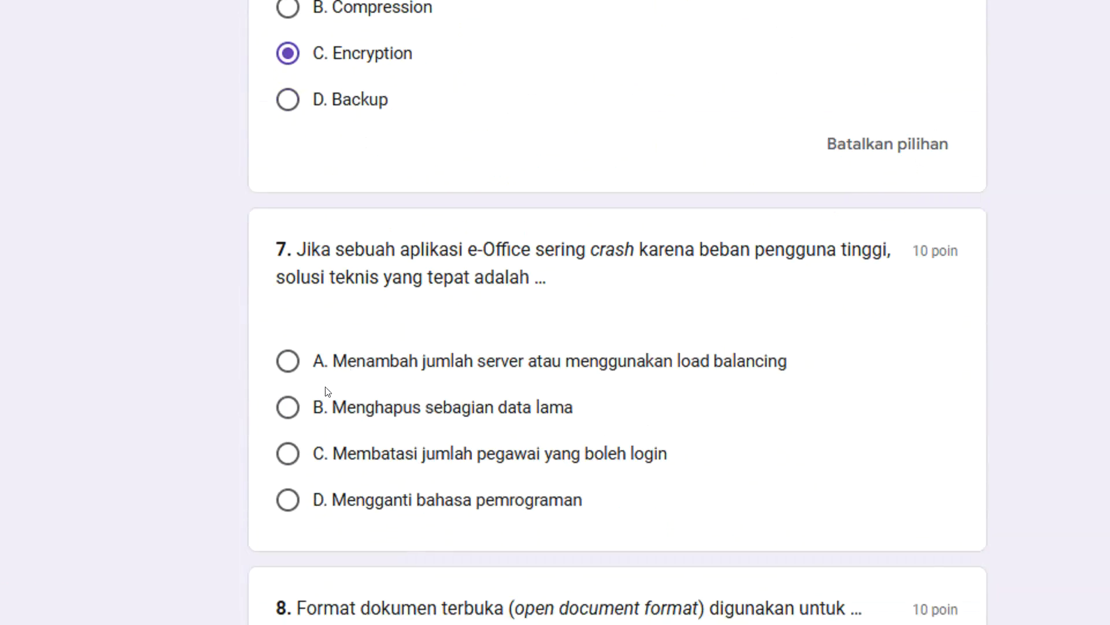
click(285, 404)
scroll(322, 417, down, 10)
click(287, 247)
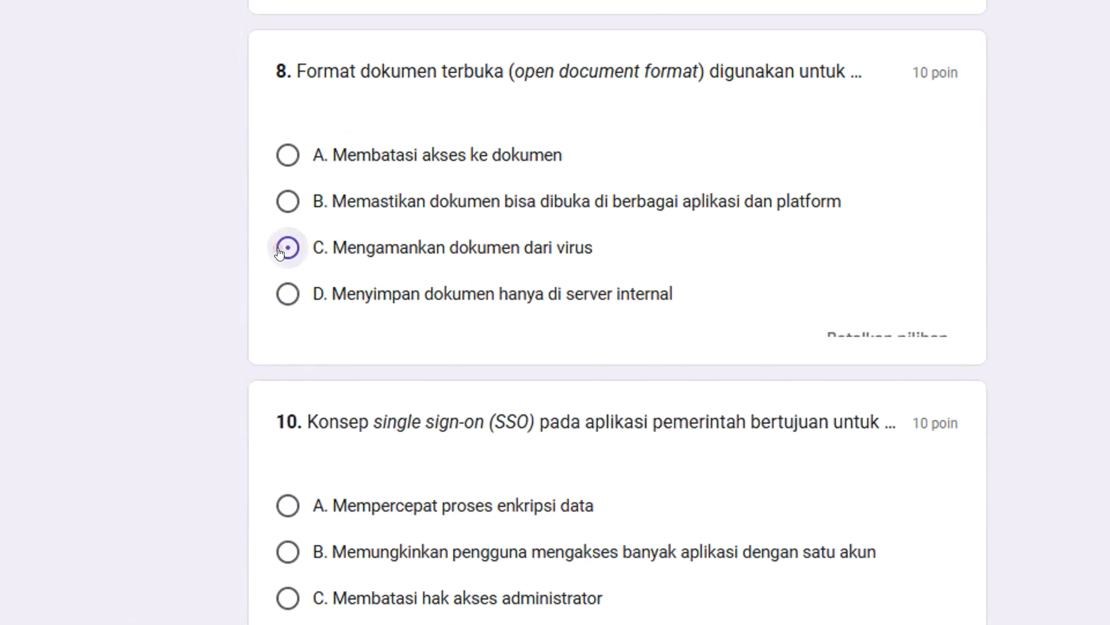
Answer question 10 with "D. Menyimpan semua password di satu server" and question 9 with "D. Regulasi perpajakan".
scroll(306, 353, down, 8)
click(290, 207)
scroll(289, 347, down, 2)
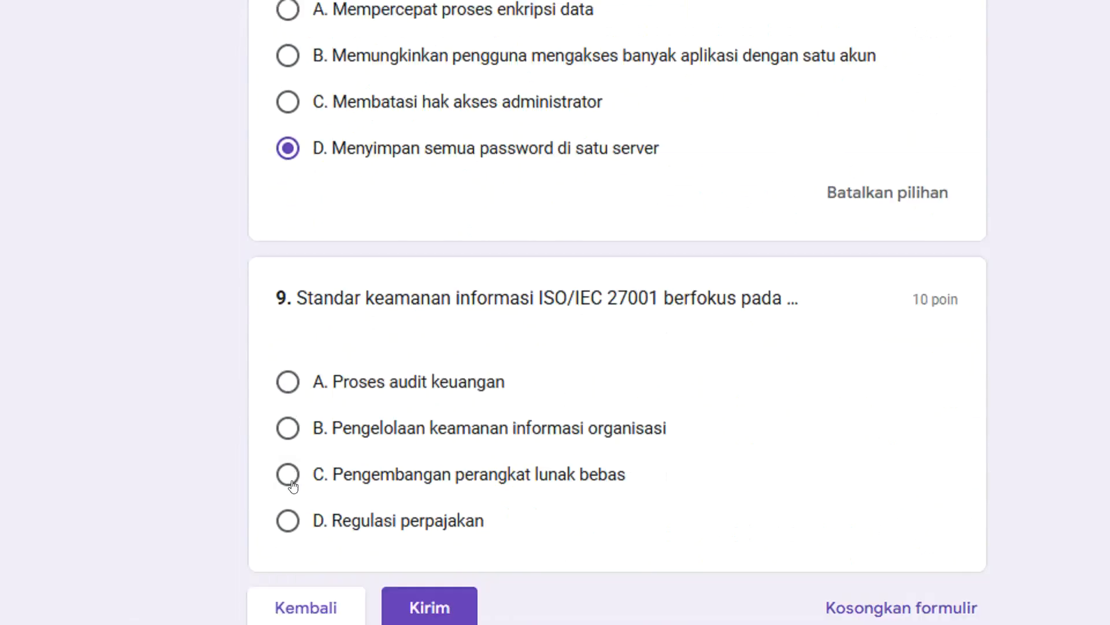
click(287, 473)
scroll(520, 196, down, 2)
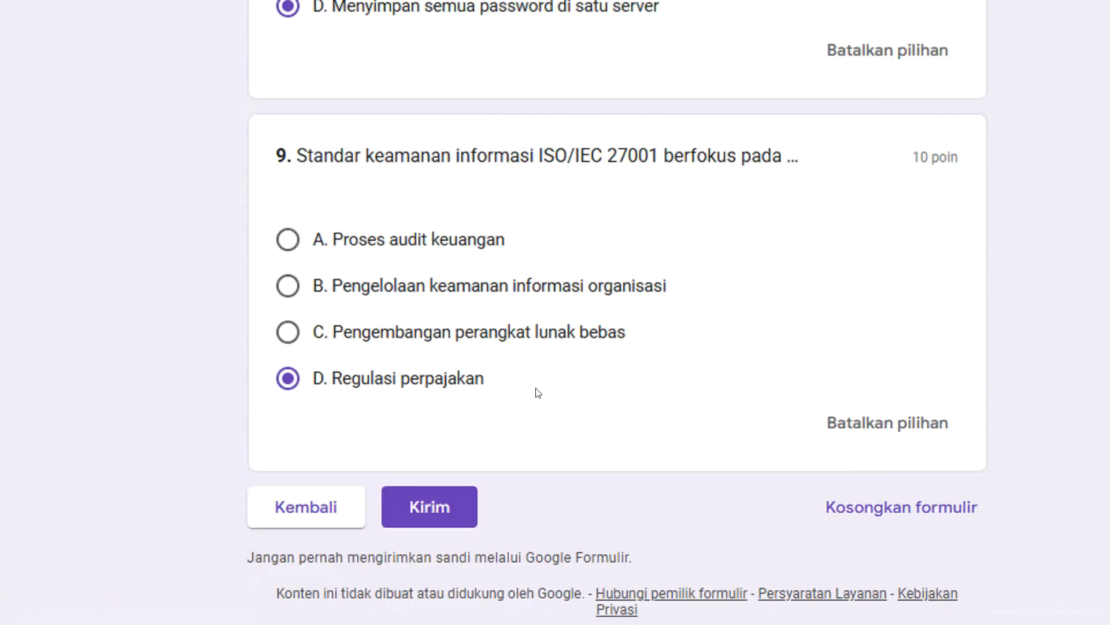
Submit the exam answers and read the confirmation message on the closing page.
scroll(538, 392, down, 1)
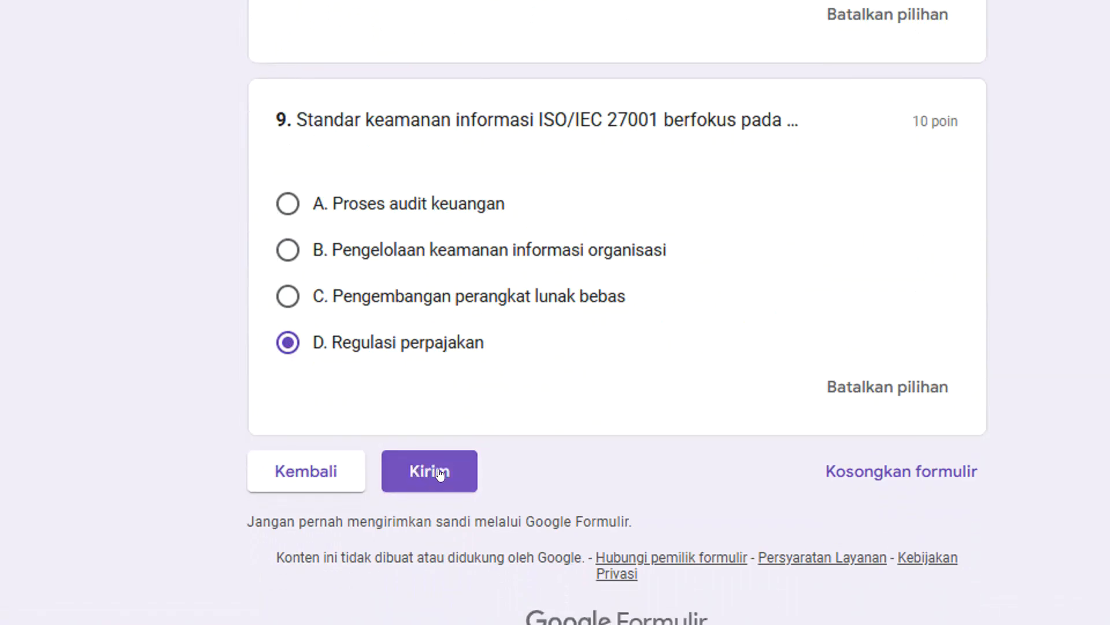
click(436, 470)
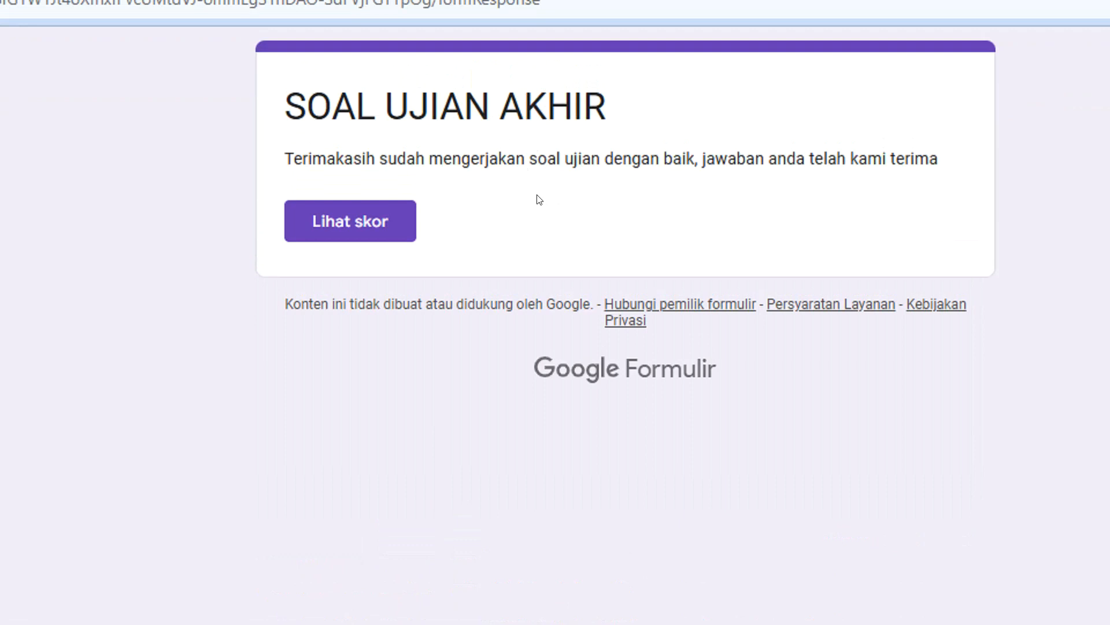
drag(288, 160, 955, 180)
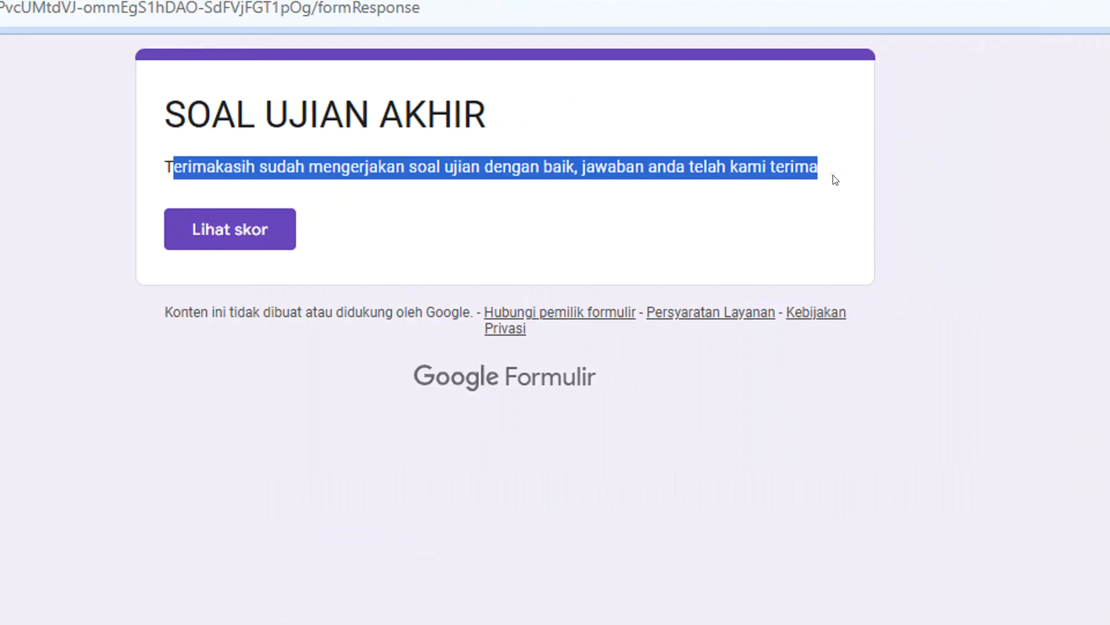
click(625, 215)
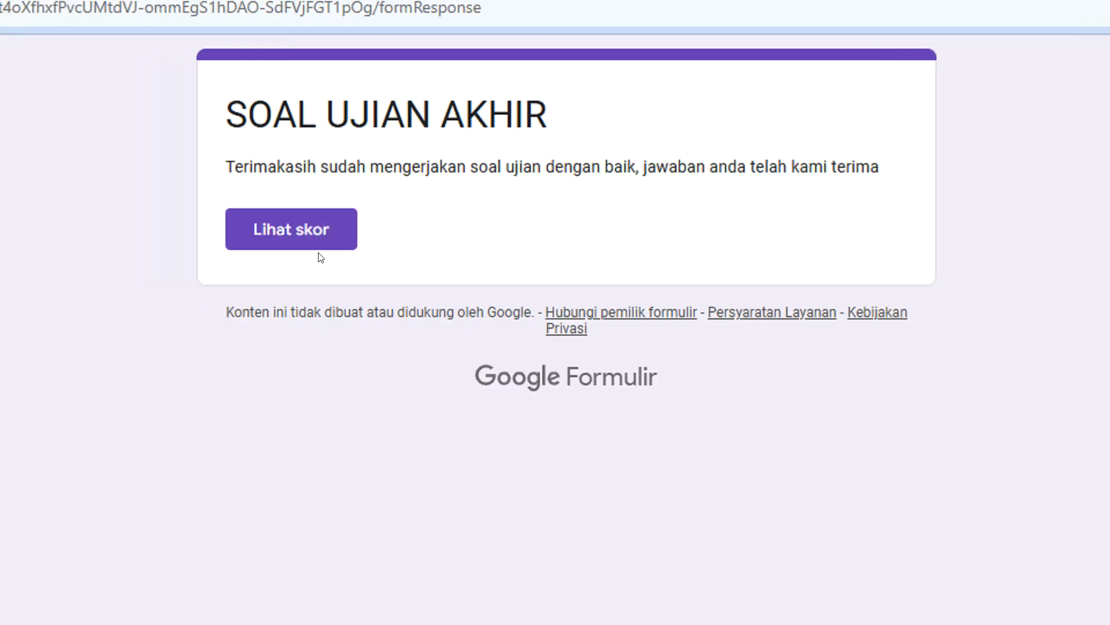
Open the exam score and review the marking and correct answers for the submitted questions.
click(313, 237)
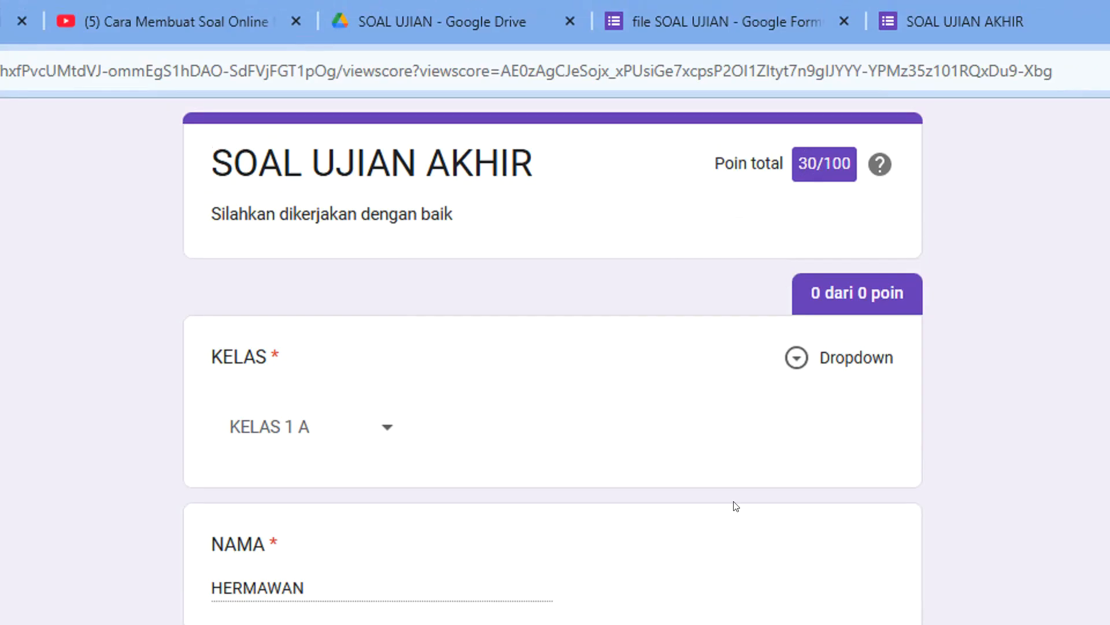
scroll(688, 470, down, 1)
scroll(678, 460, down, 1)
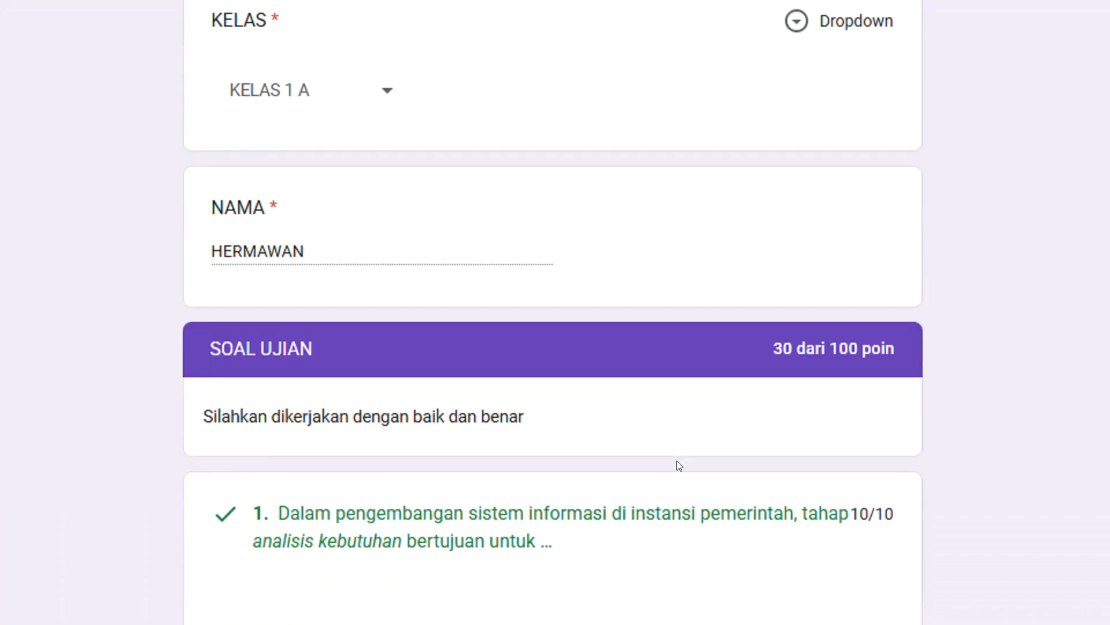
scroll(679, 466, down, 2)
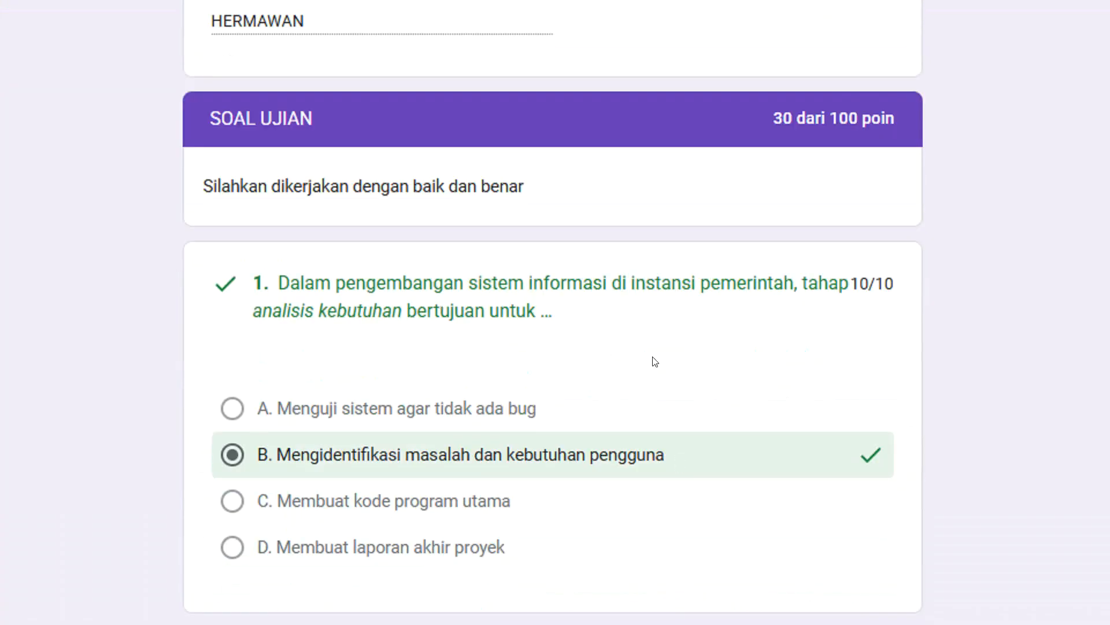
scroll(654, 362, down, 5)
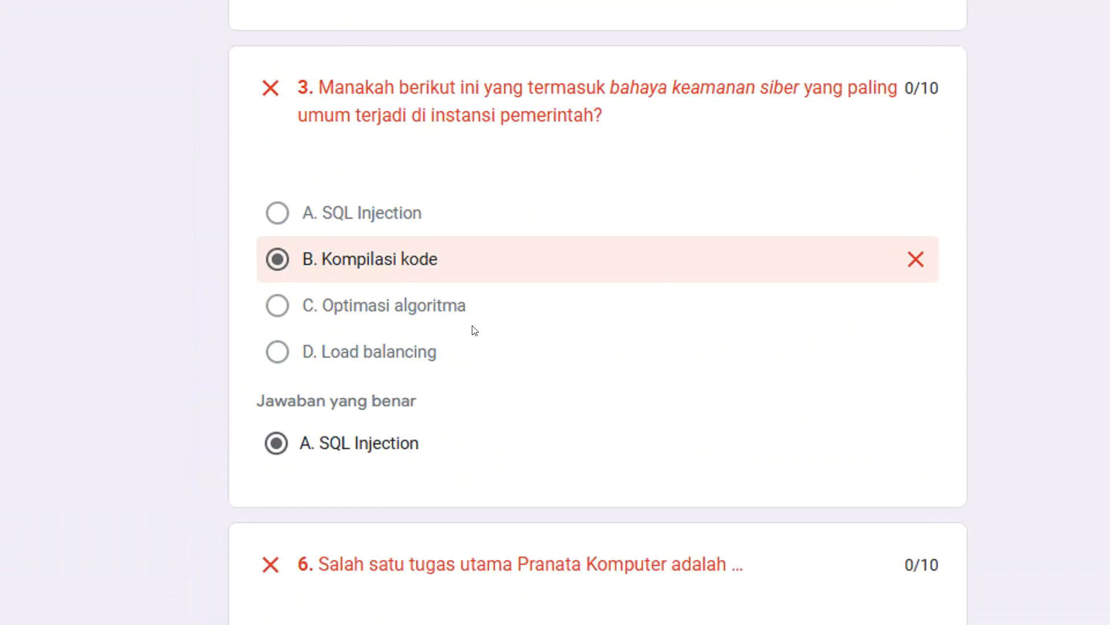
scroll(466, 330, down, 3)
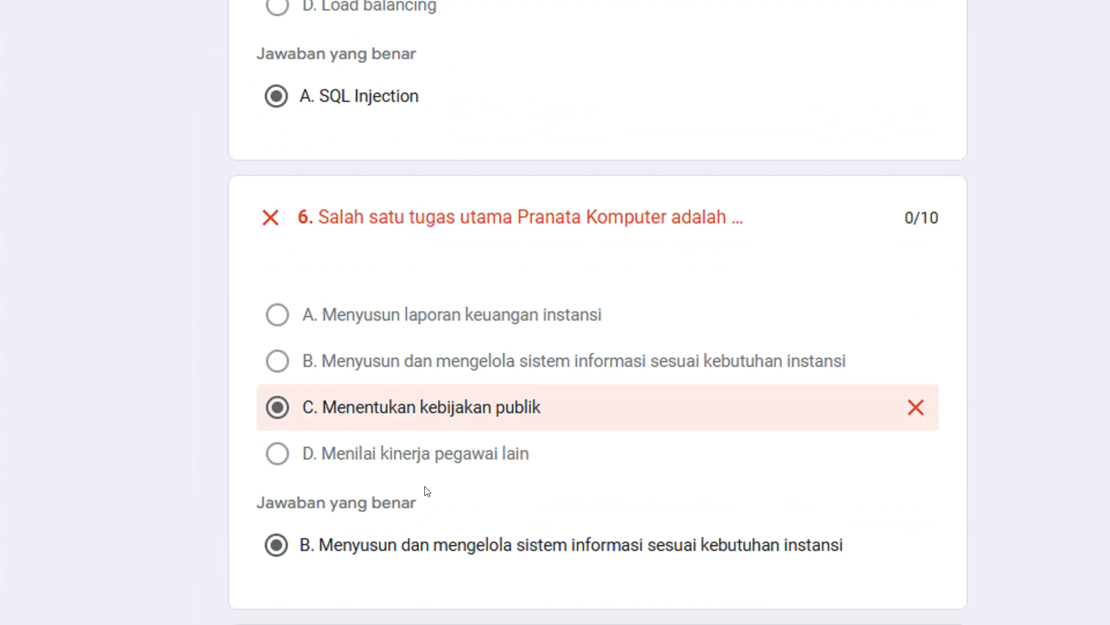
scroll(426, 491, down, 2)
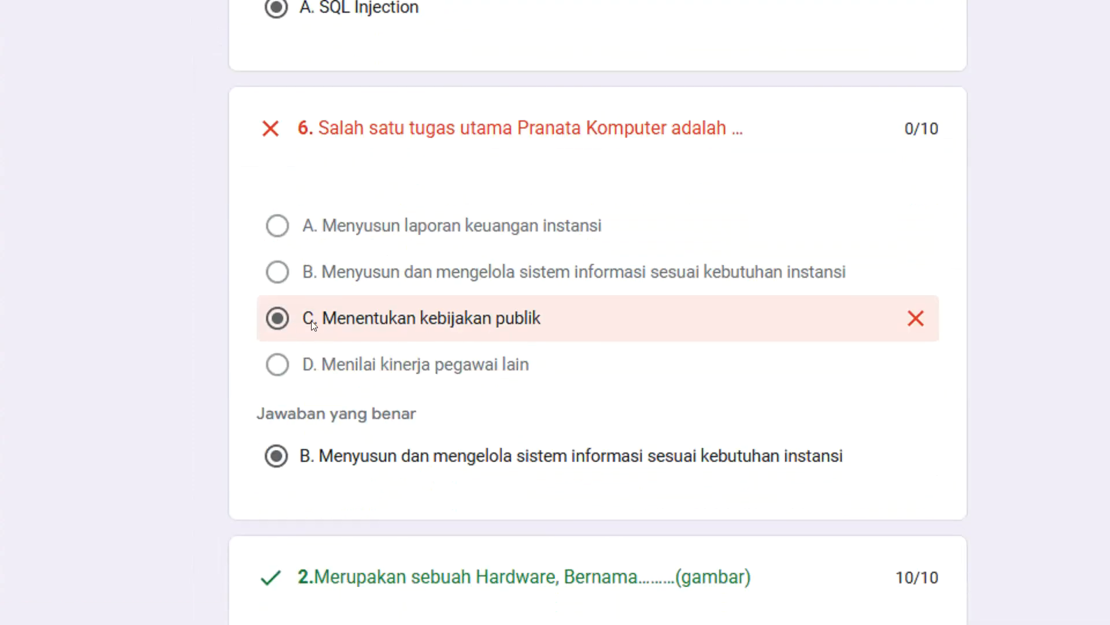
scroll(439, 318, down, 5)
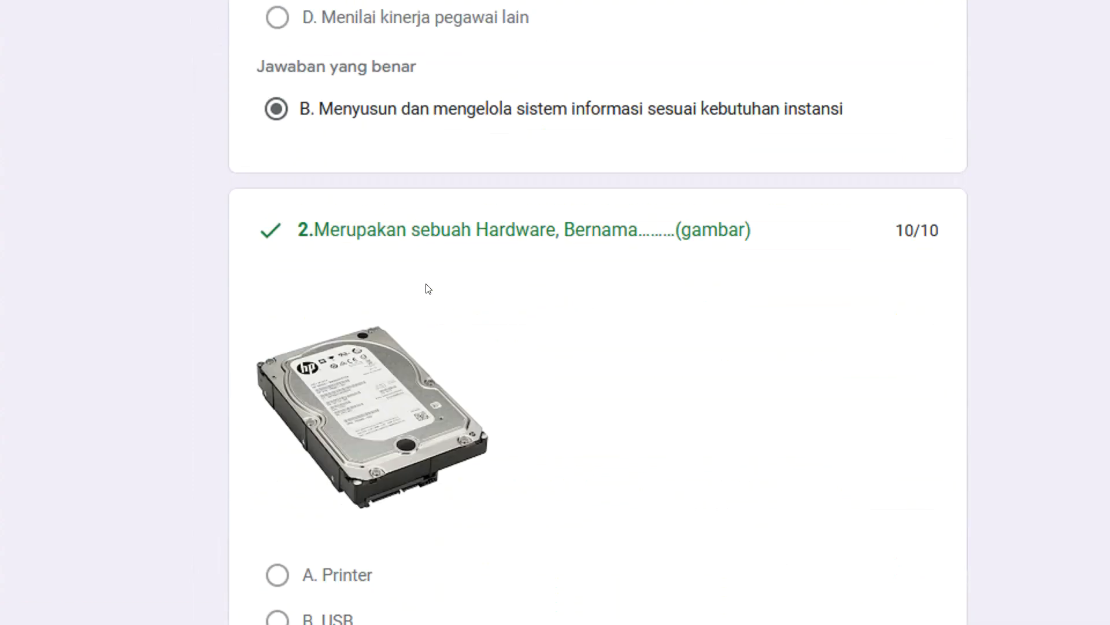
scroll(428, 288, down, 10)
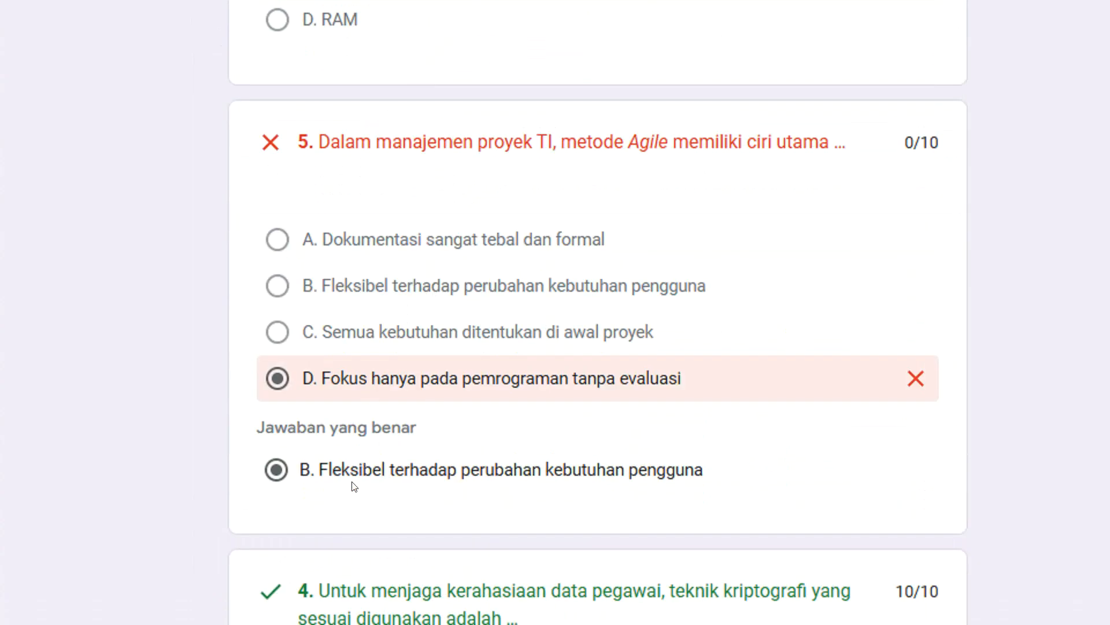
scroll(360, 462, down, 1)
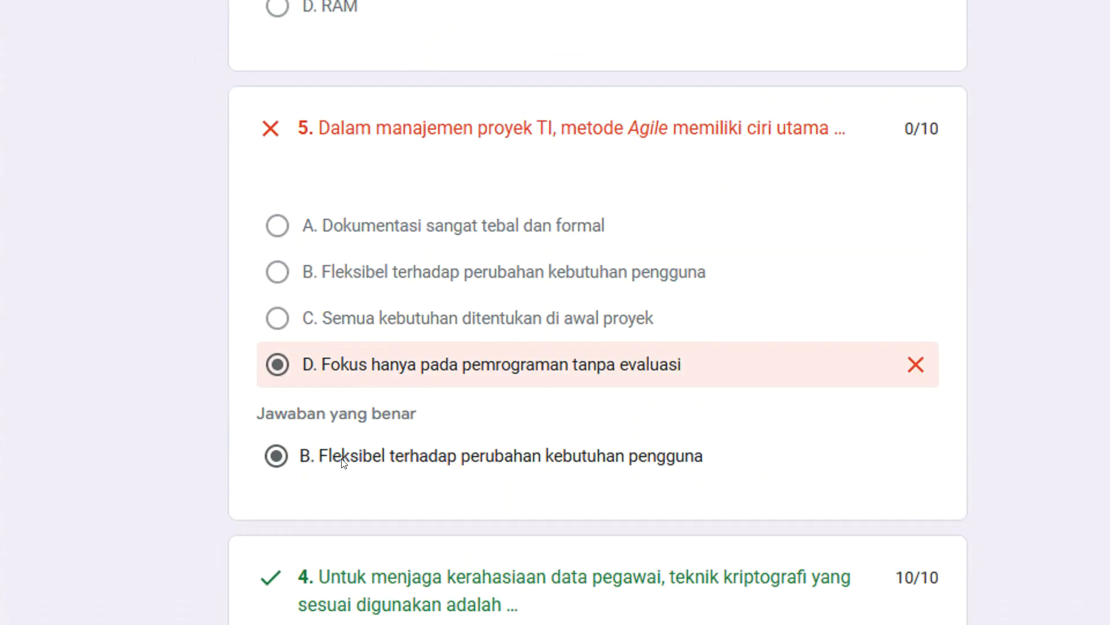
scroll(478, 370, down, 20)
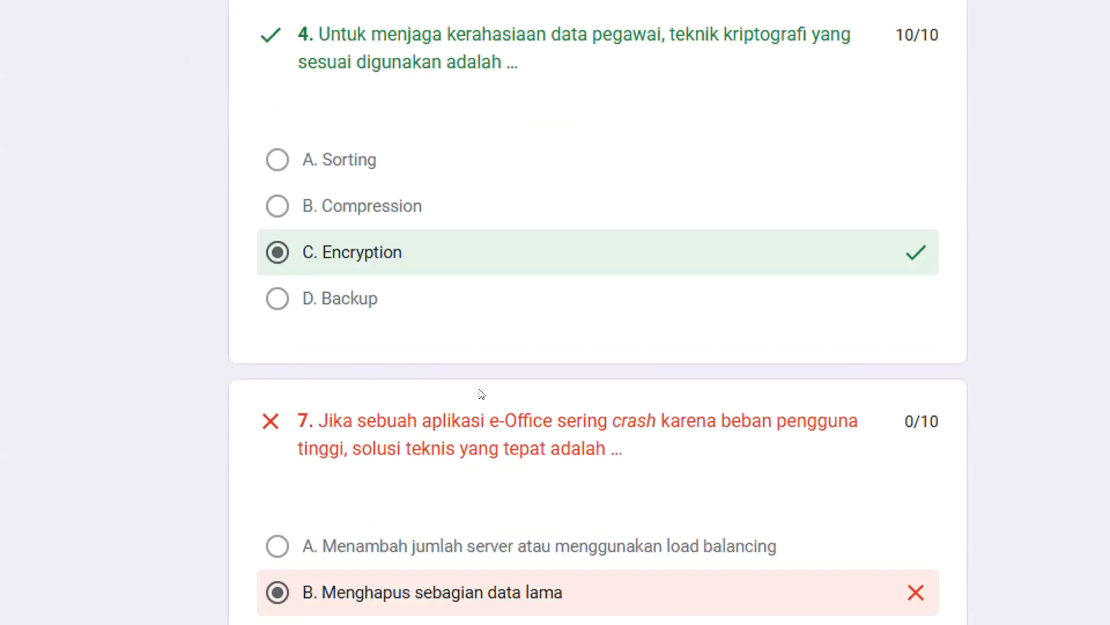
scroll(480, 386, down, 10)
Return to the start of the score report and highlight the total points for the exam.
scroll(484, 392, up, 20)
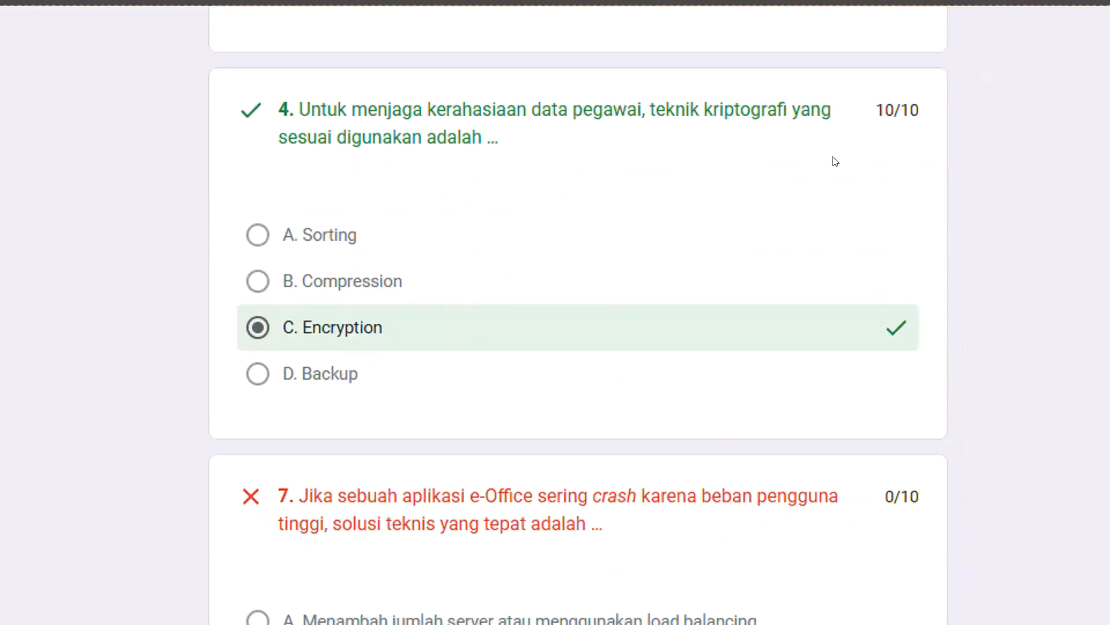
scroll(831, 161, up, 20)
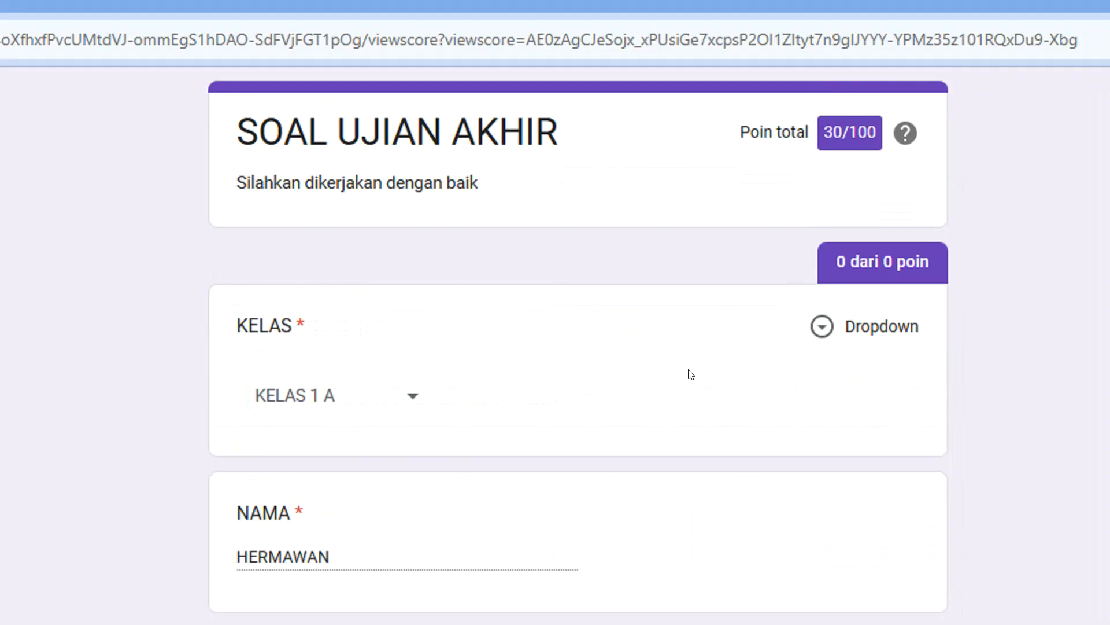
drag(833, 132, 868, 132)
drag(790, 153, 852, 162)
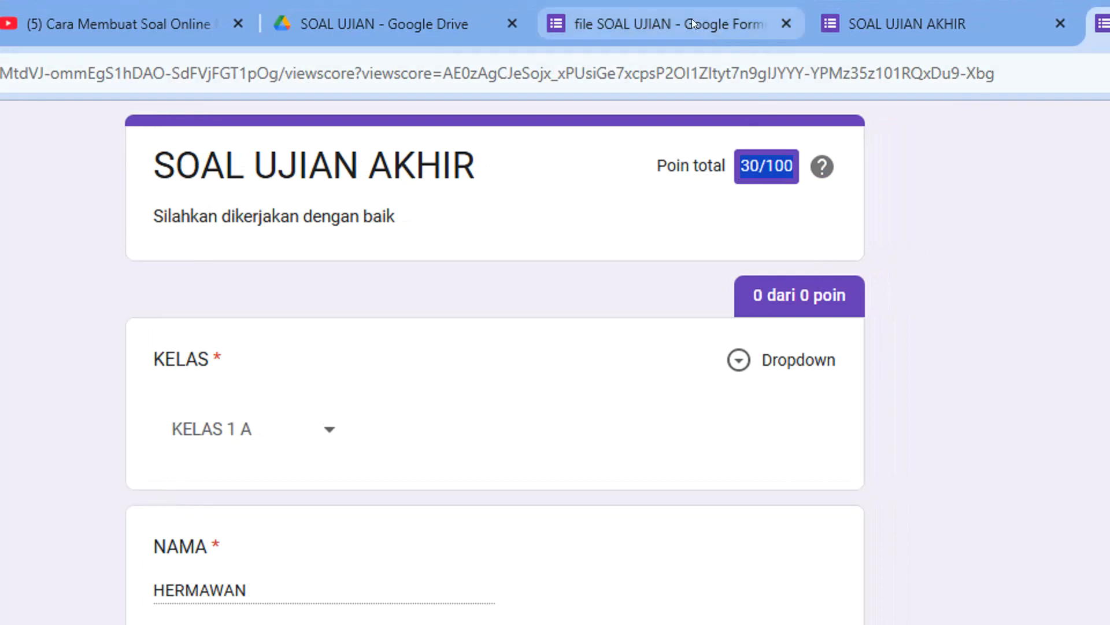
Switch to the form editor and review the response summary, including score distribution and frequently missed questions.
click(694, 17)
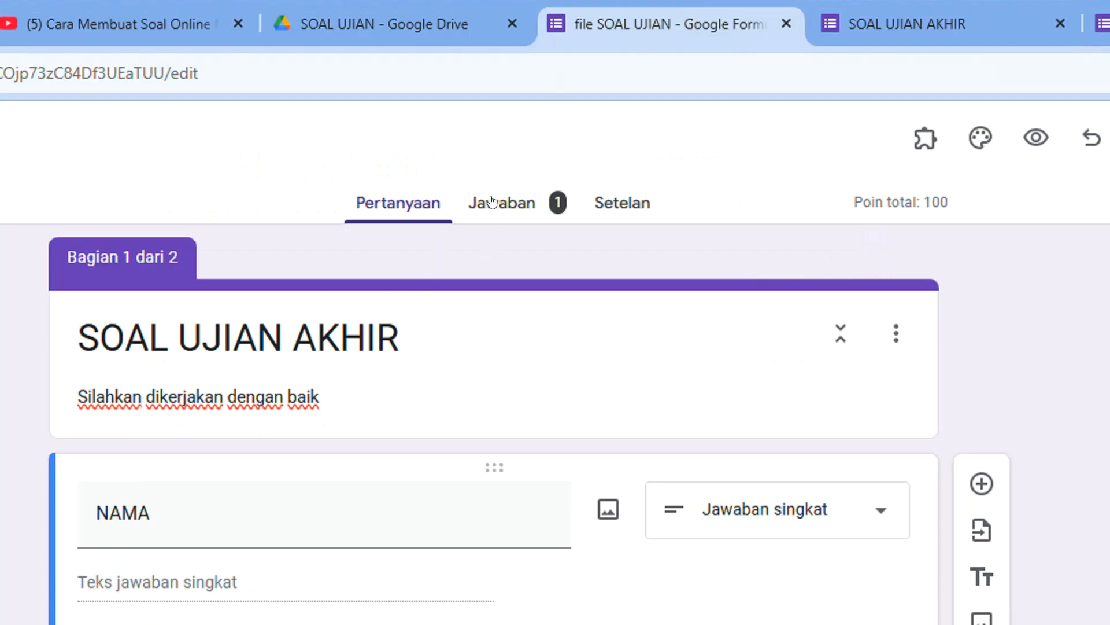
click(507, 204)
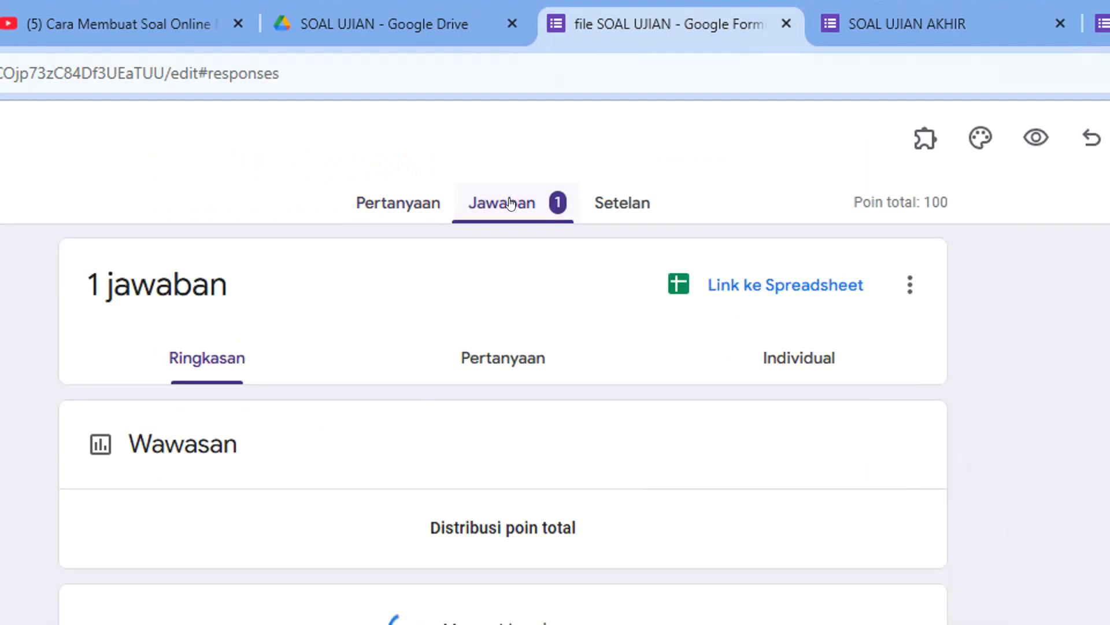
scroll(418, 497, down, 20)
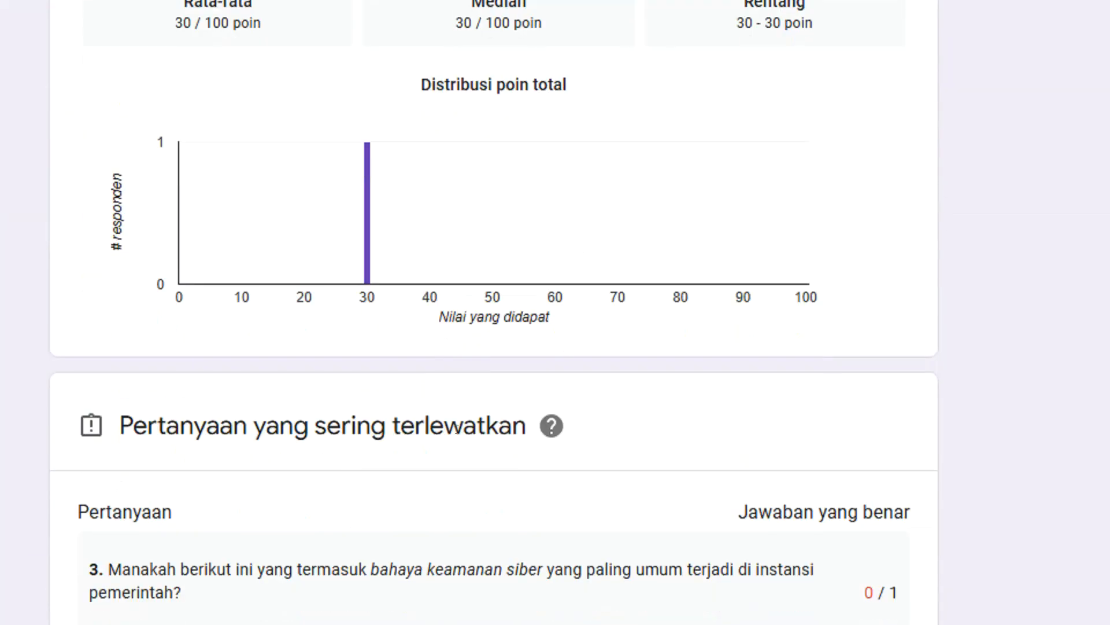
scroll(458, 433, down, 3)
scroll(458, 422, up, 20)
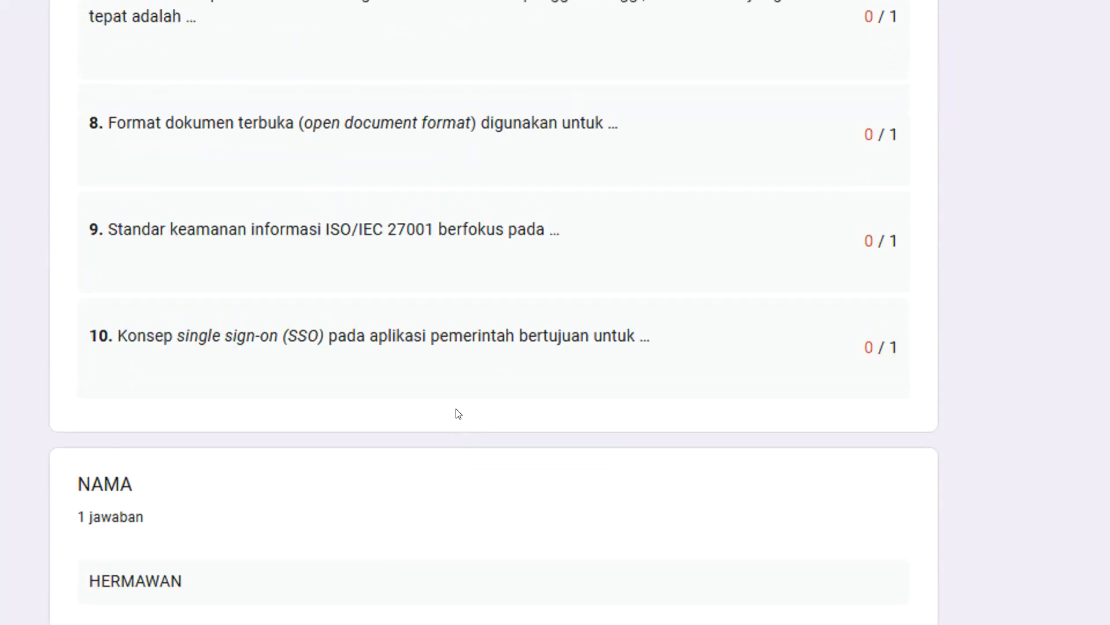
scroll(422, 154, up, 3)
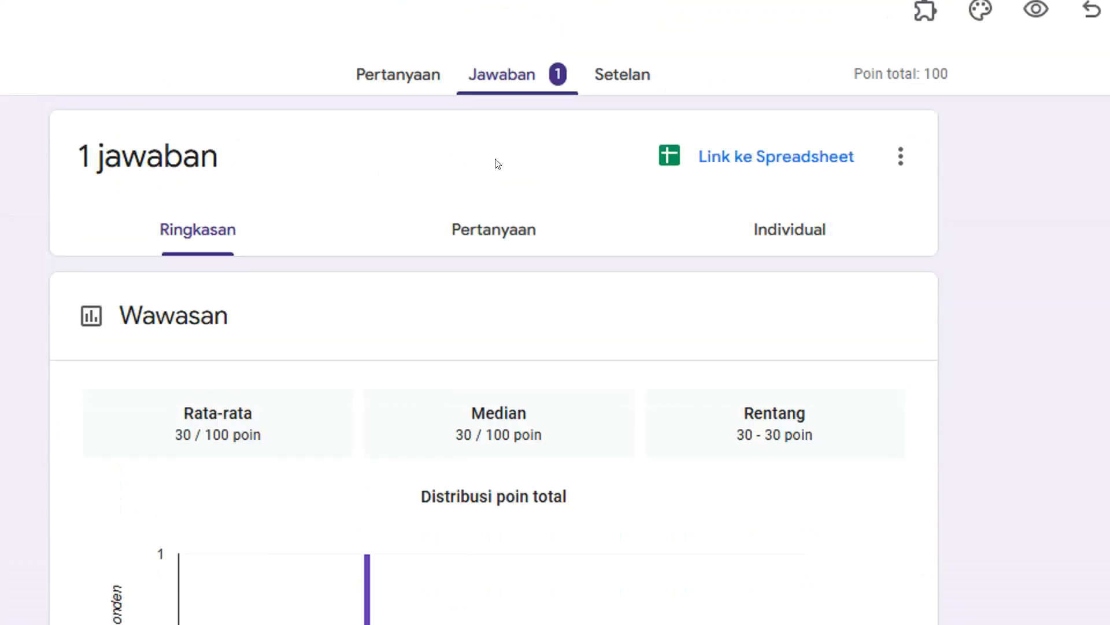
scroll(503, 162, up, 1)
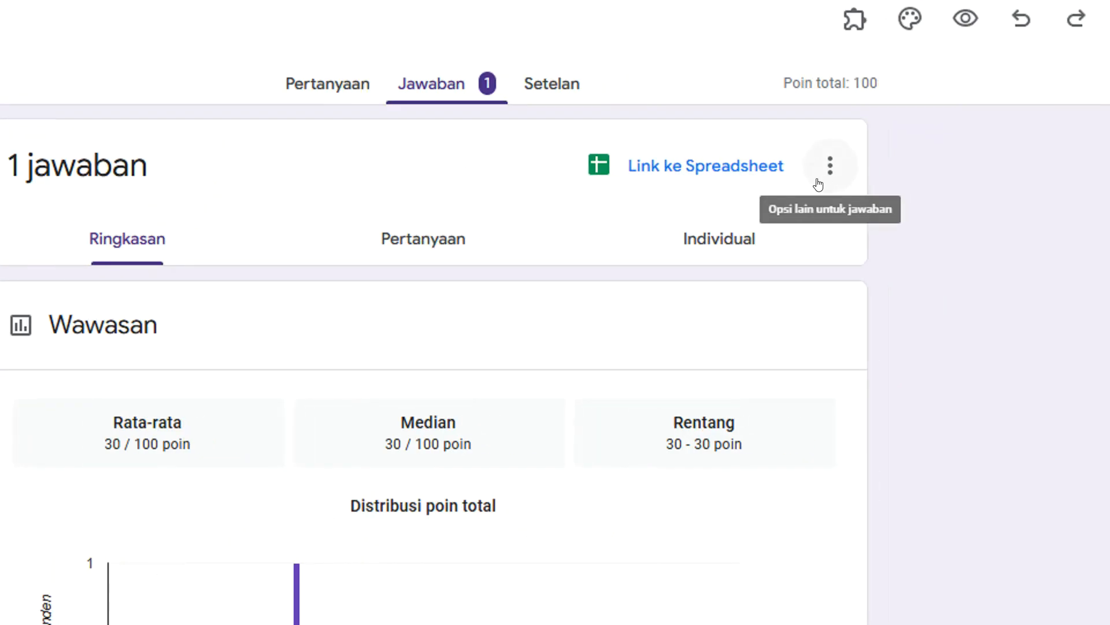
Choose a new spreadsheet as the response destination and name it "JAWABAN PESERTA UJIAN".
click(827, 167)
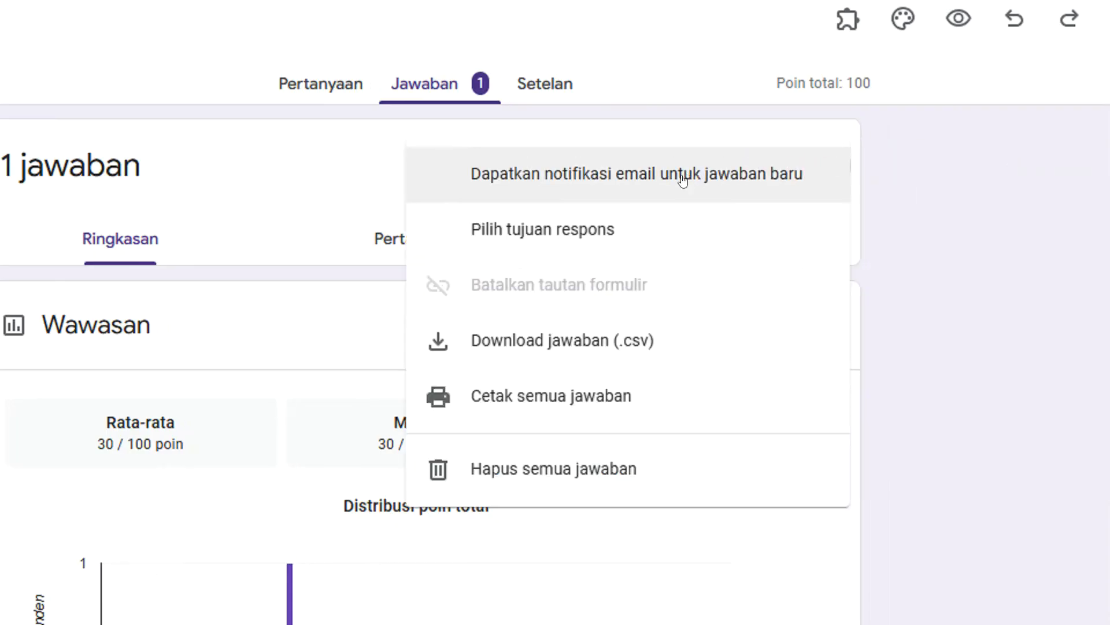
click(565, 238)
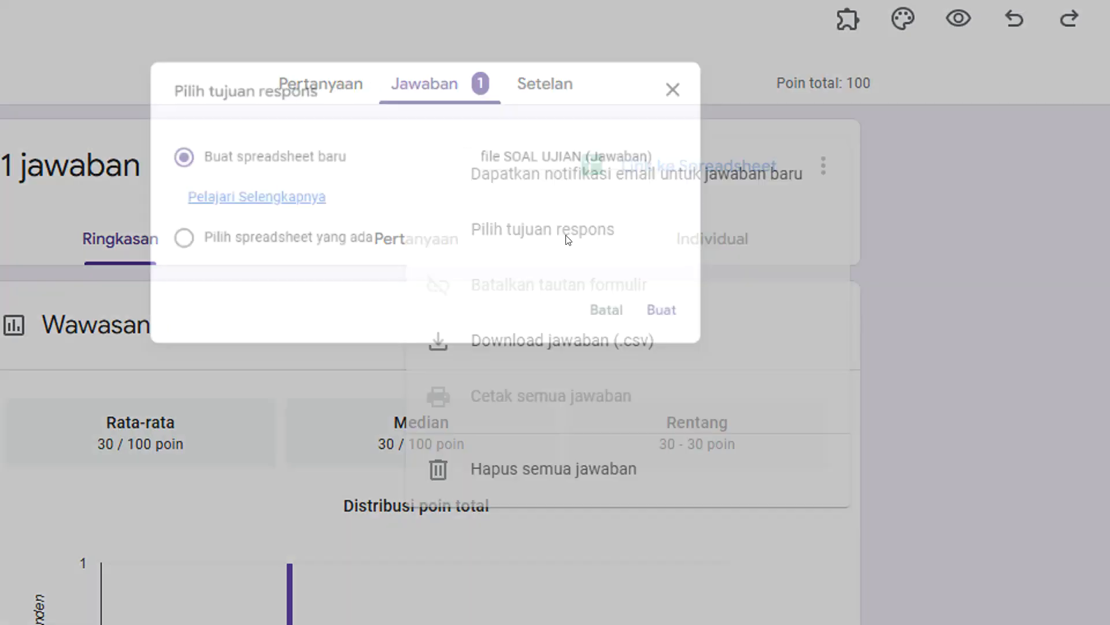
click(508, 148)
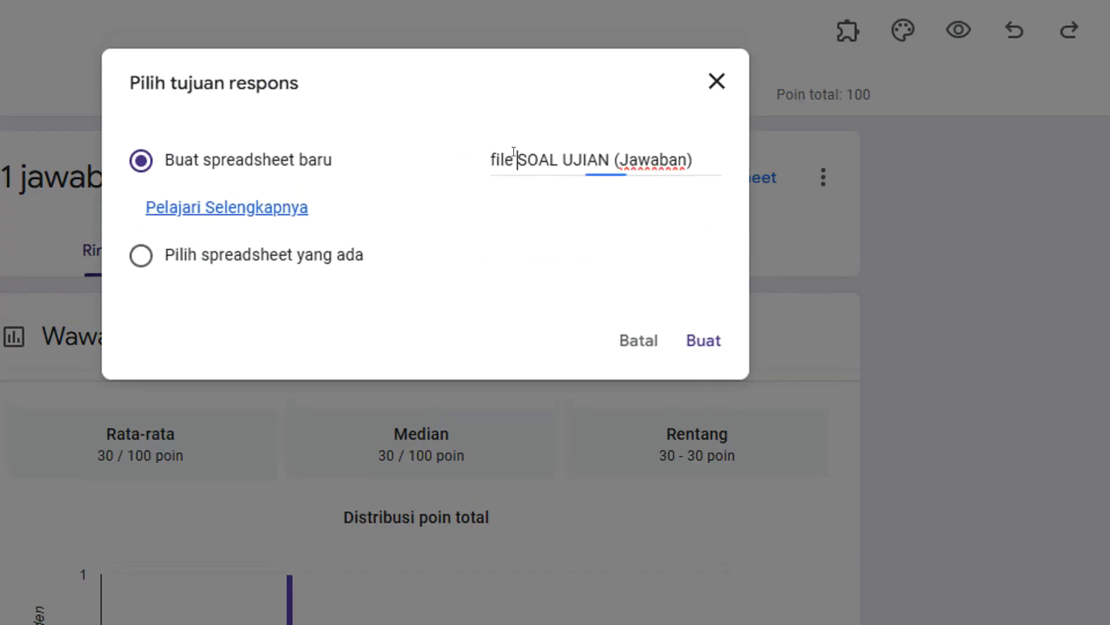
click(486, 159)
click(552, 156)
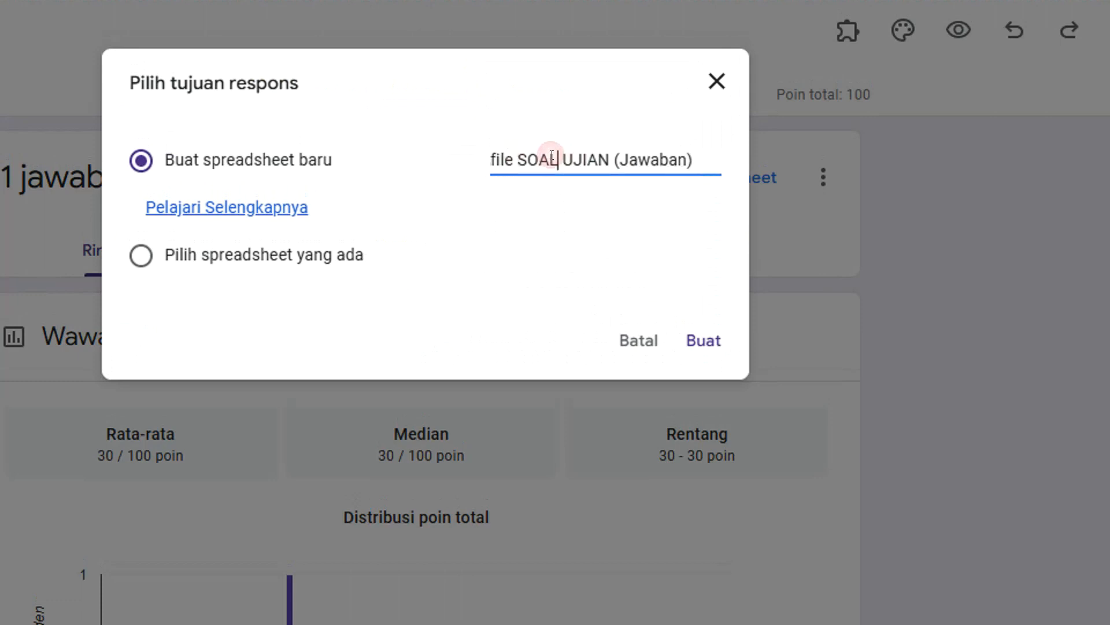
key(ctrl+a)
text(J)
key(BackSpace)
text(JAWABAN PESE)
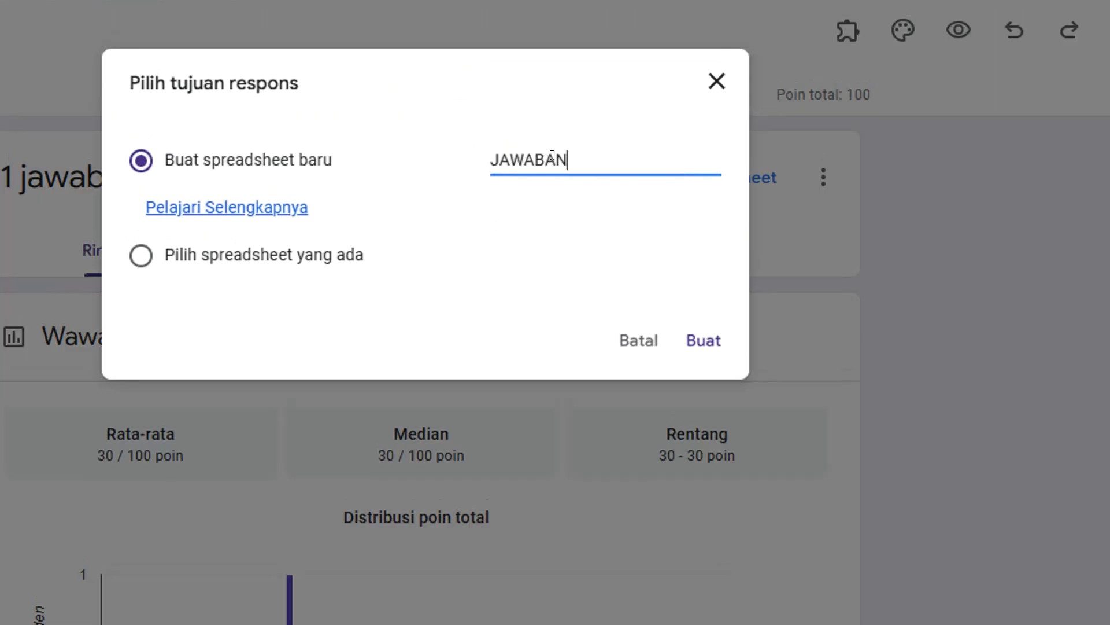
text(RTA UJIAN)
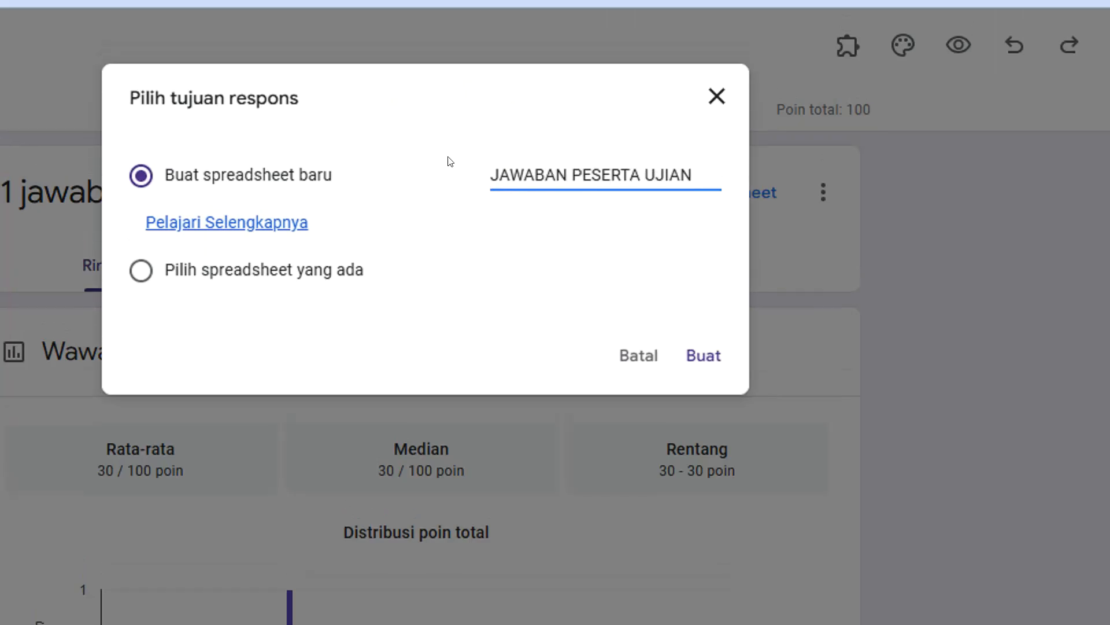
Add "REKAP" before the response spreadsheet's name and create the spreadsheet.
click(487, 170)
text(REKAP)
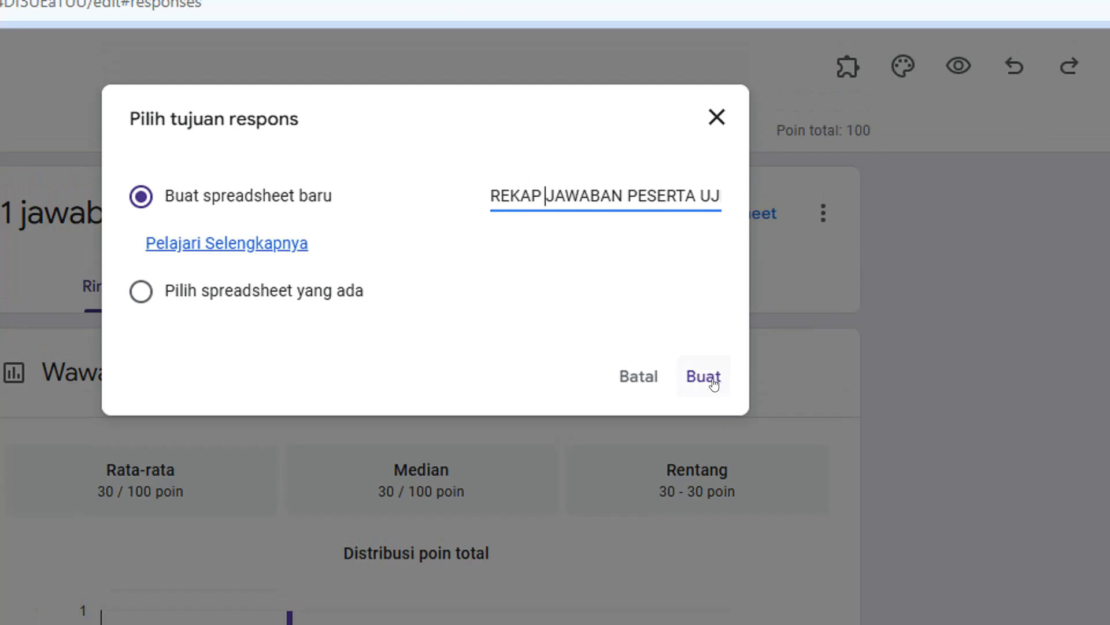
click(715, 383)
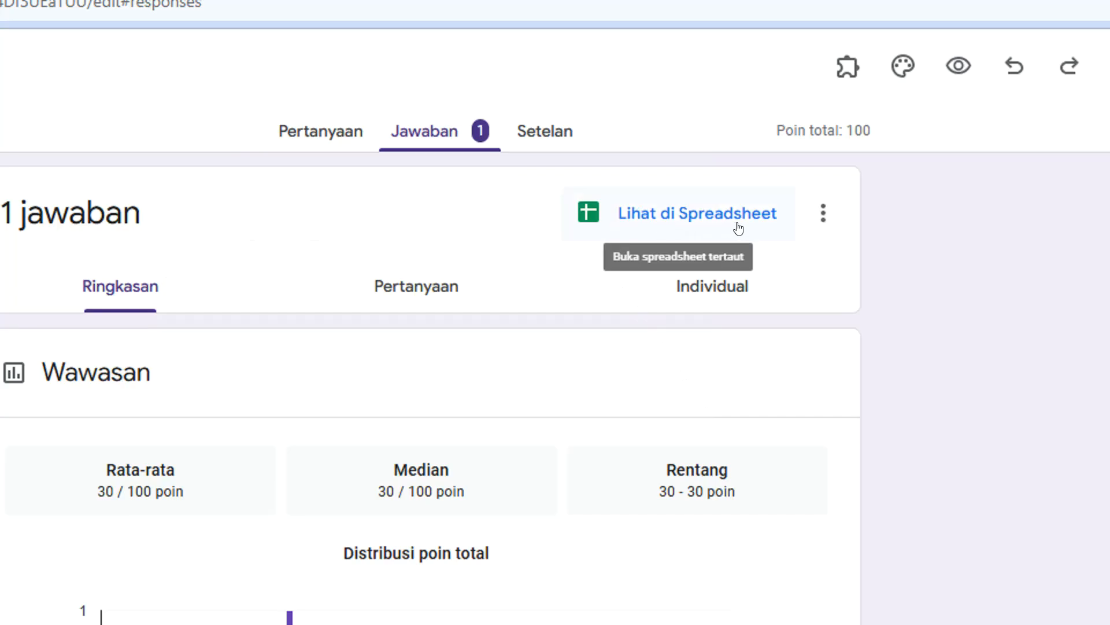
Open the linked response spreadsheet and check the respondent's score, name and class in row 2.
click(691, 218)
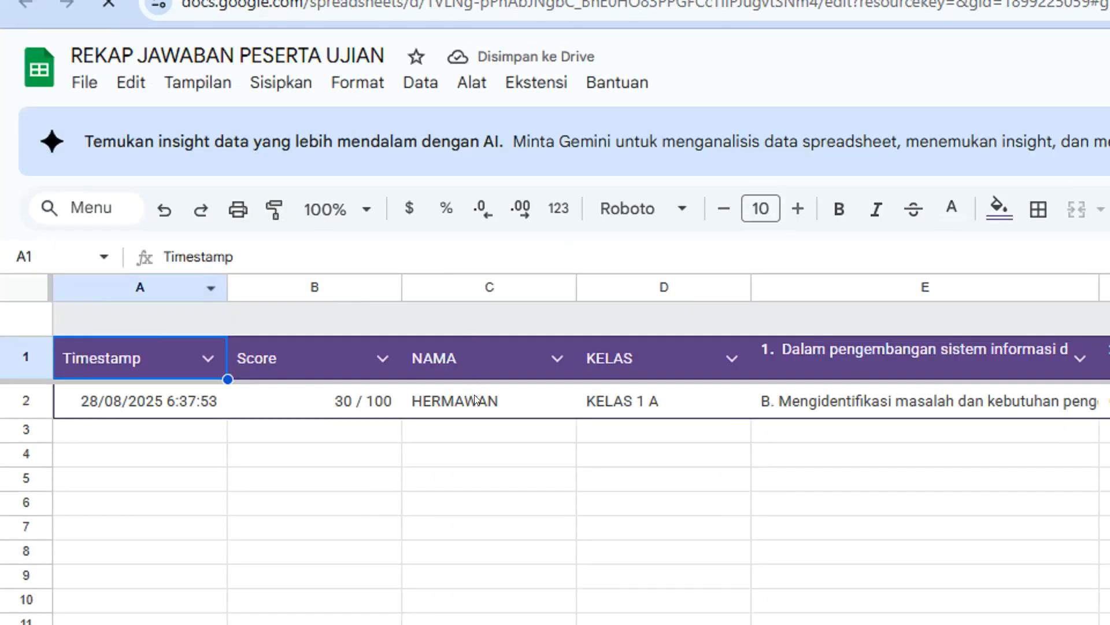
click(484, 403)
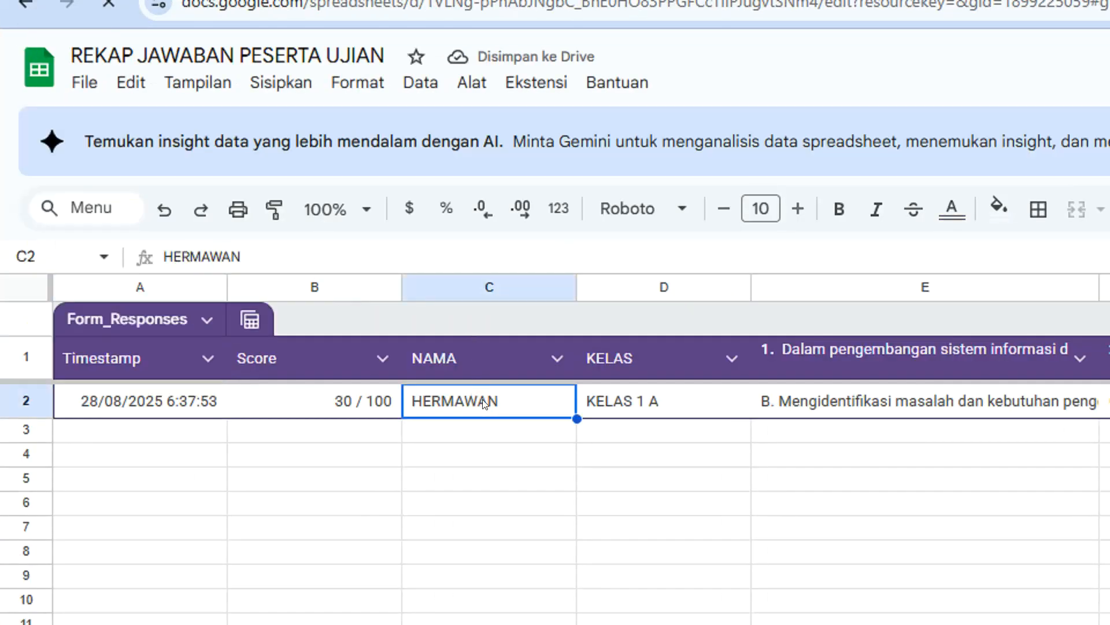
click(641, 402)
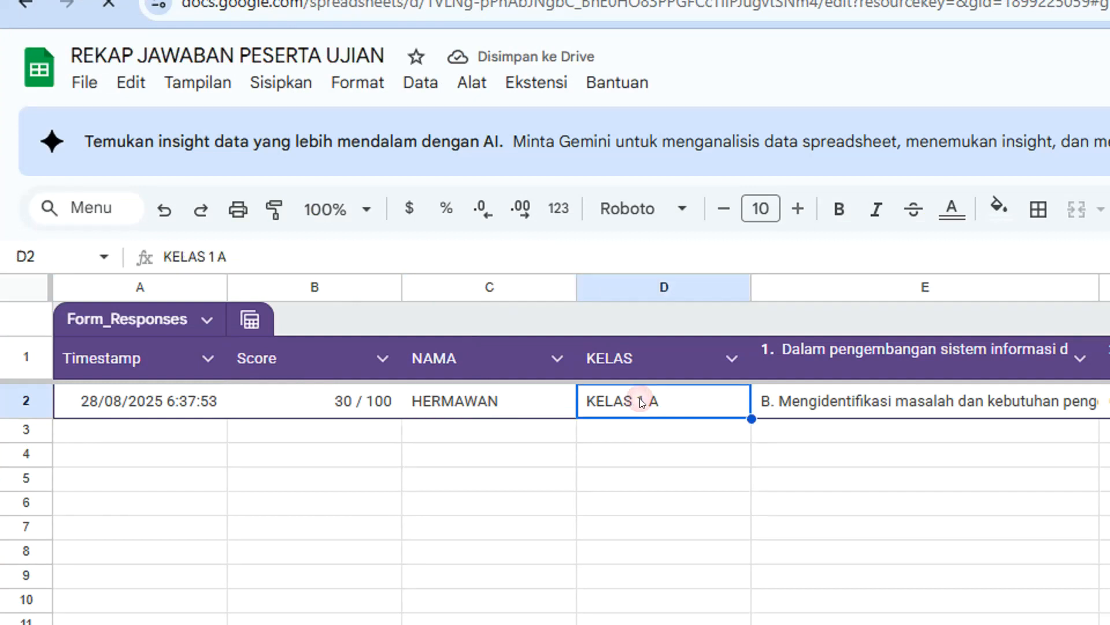
click(454, 392)
click(341, 398)
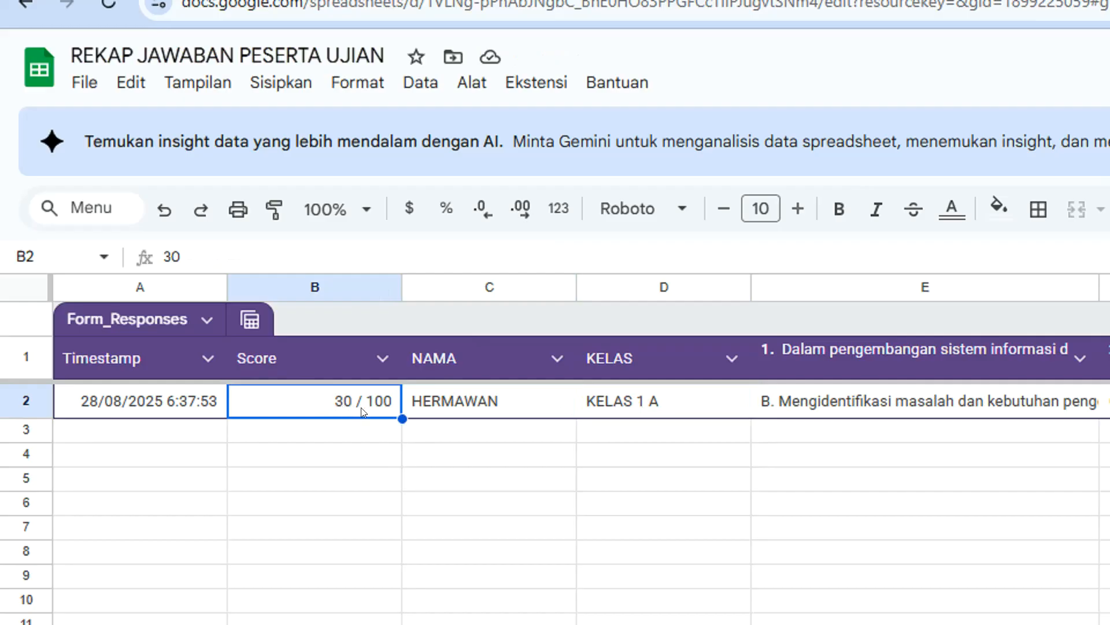
click(480, 405)
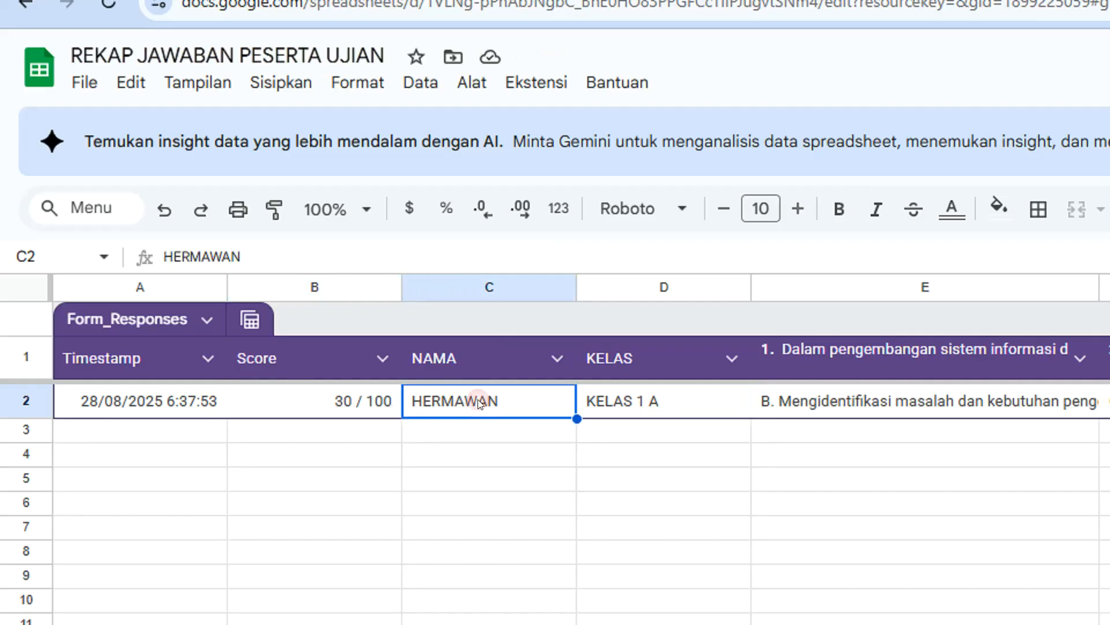
click(585, 405)
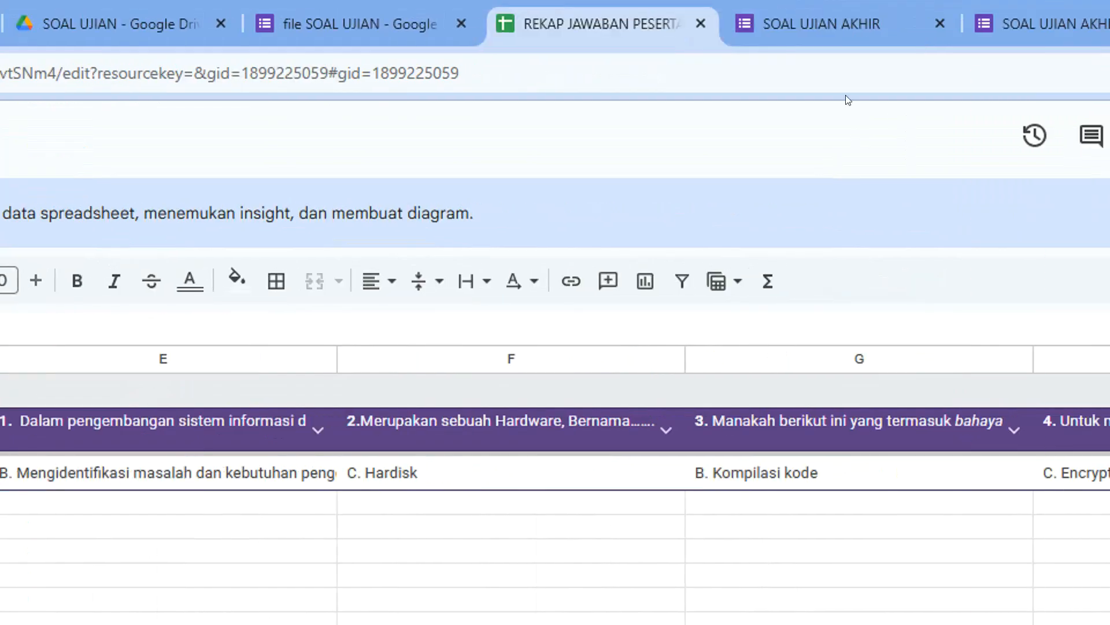
Return to the form editor and copy the exam's shortened respondent link.
click(871, 25)
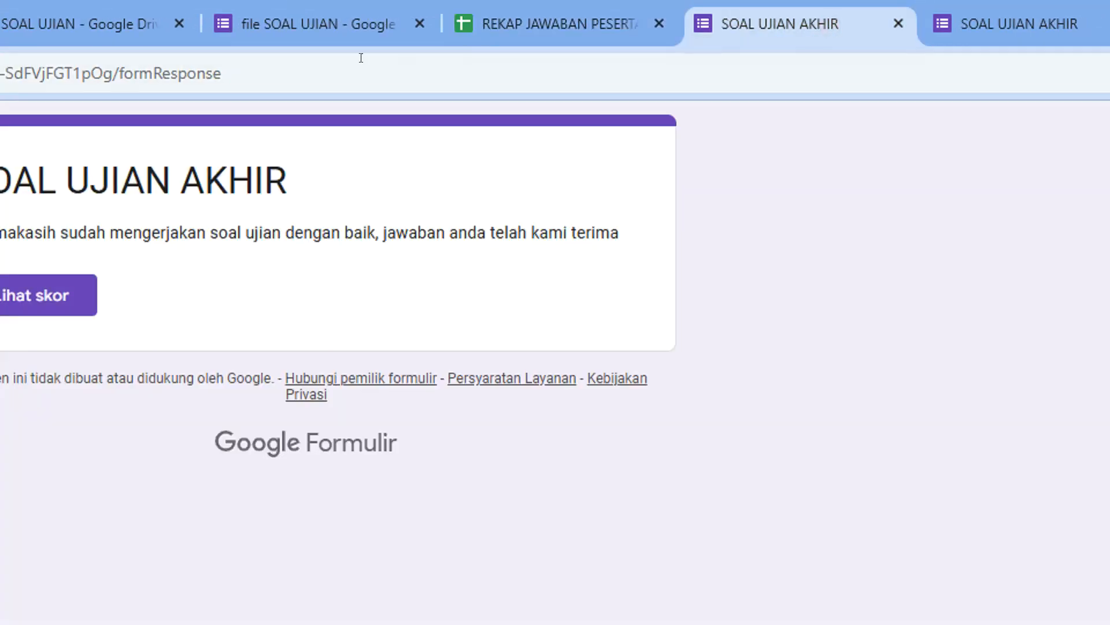
click(301, 23)
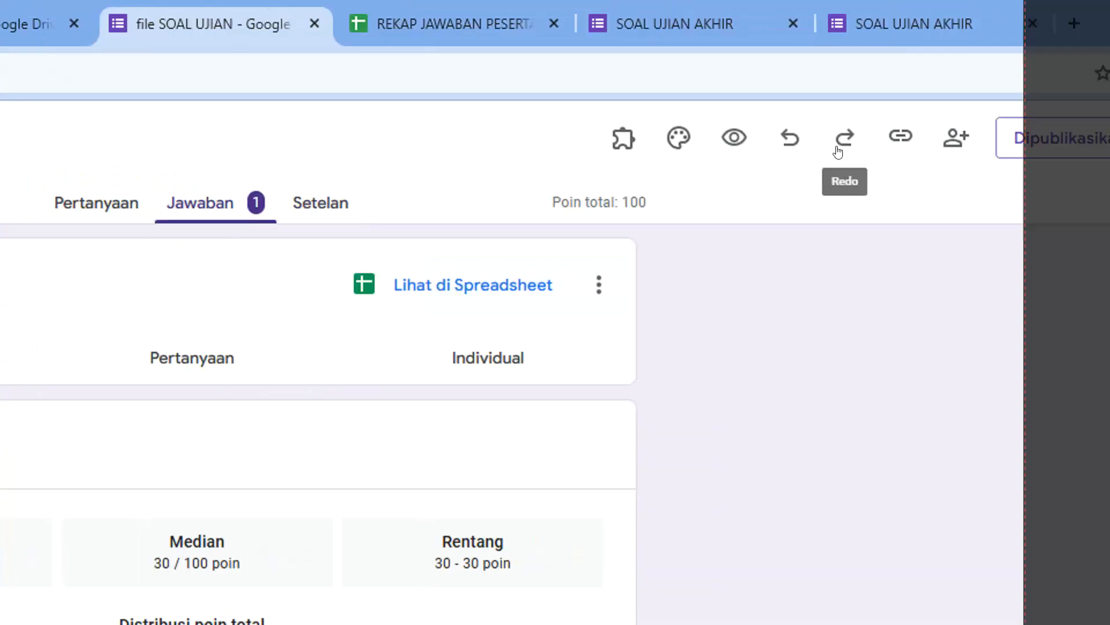
click(901, 135)
click(709, 289)
click(1009, 289)
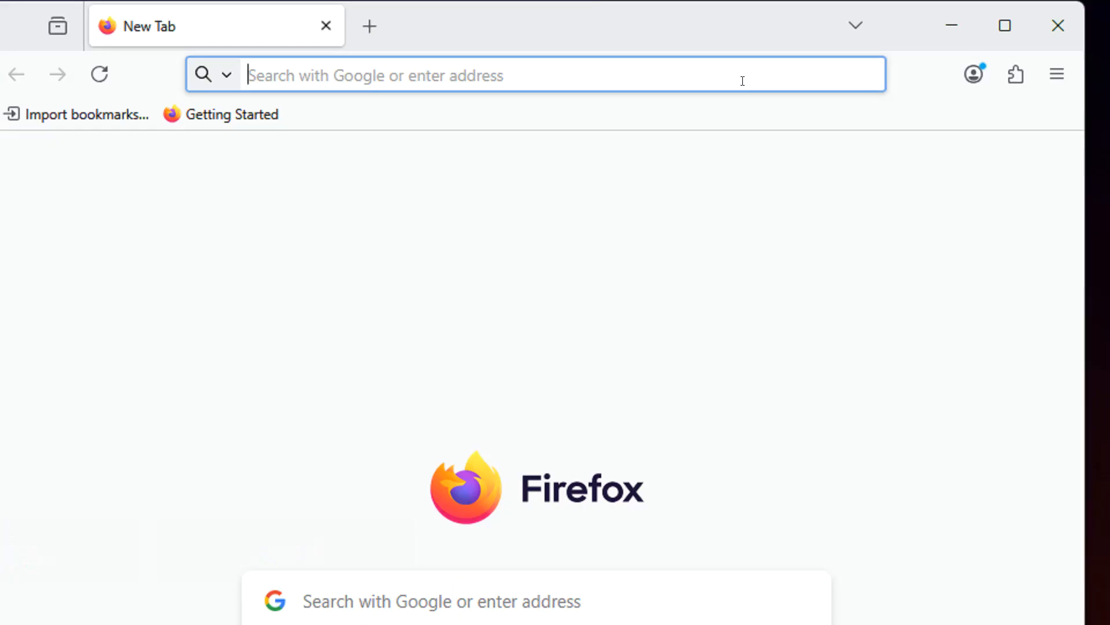
Open the copied respondent link in Firefox.
click(626, 70)
text(https://forms.gle/tZQh7LW6yetET4tn9)
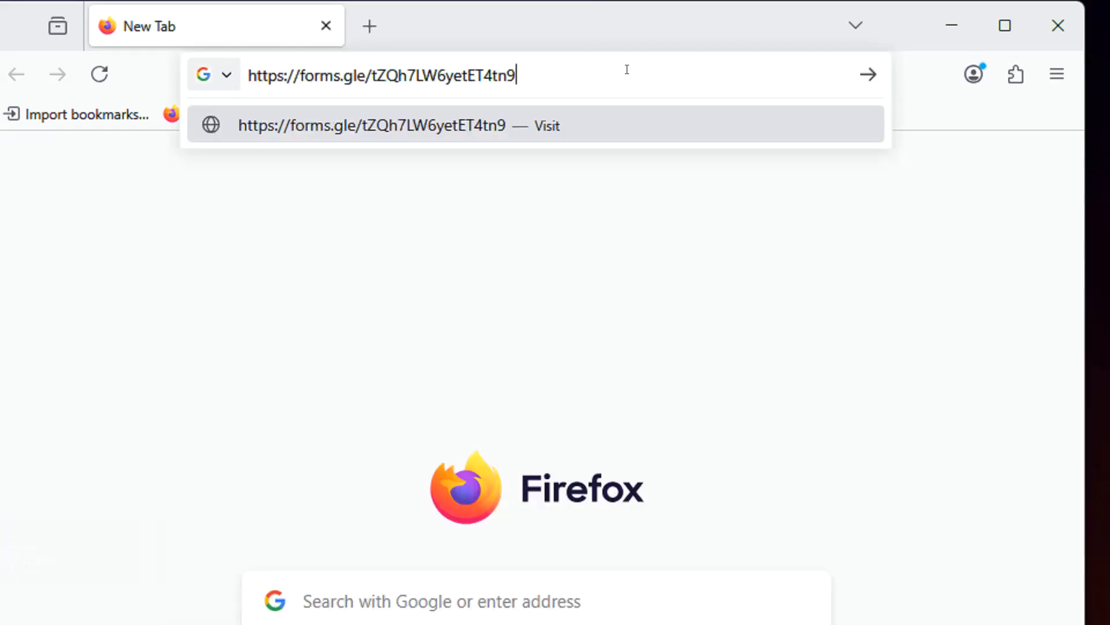
key(Return)
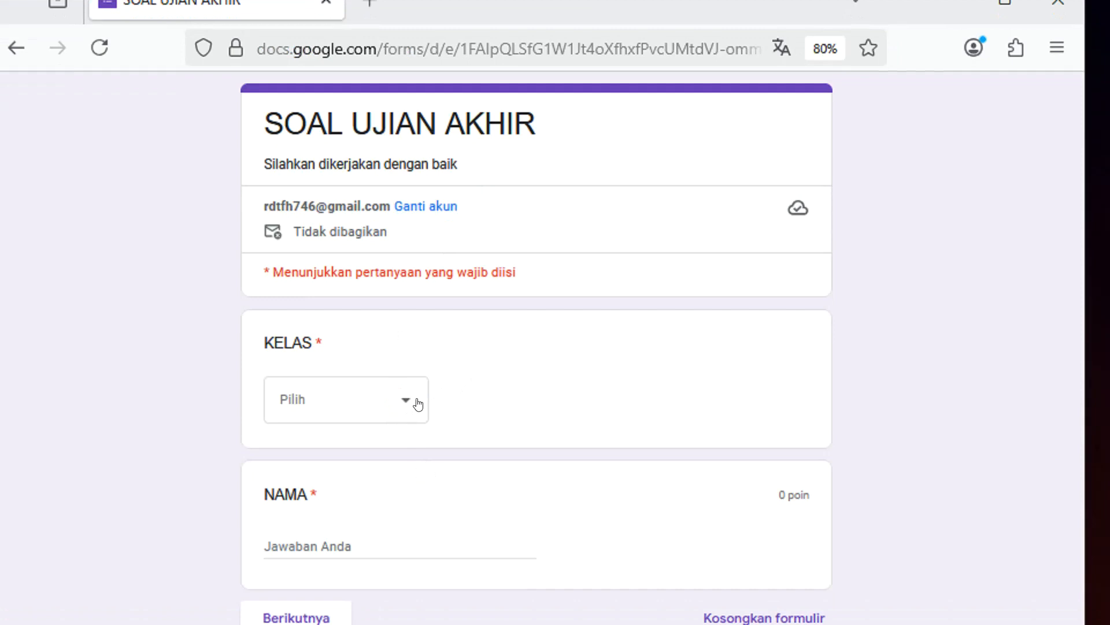
Choose KELAS 1 A, enter the respondent's name and continue to the exam questions.
click(394, 406)
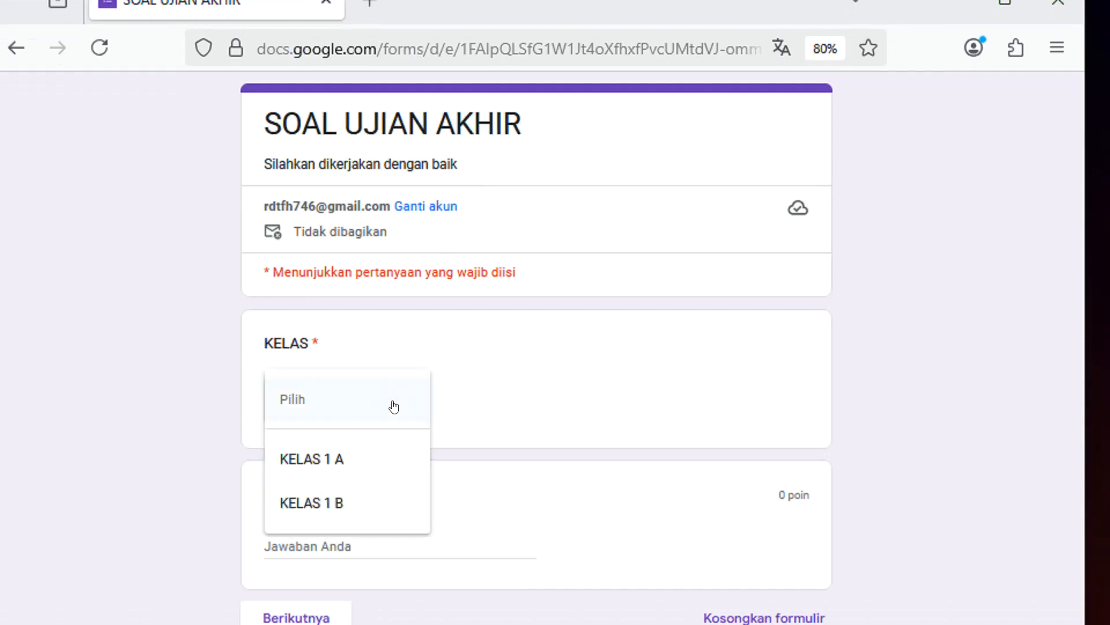
click(336, 457)
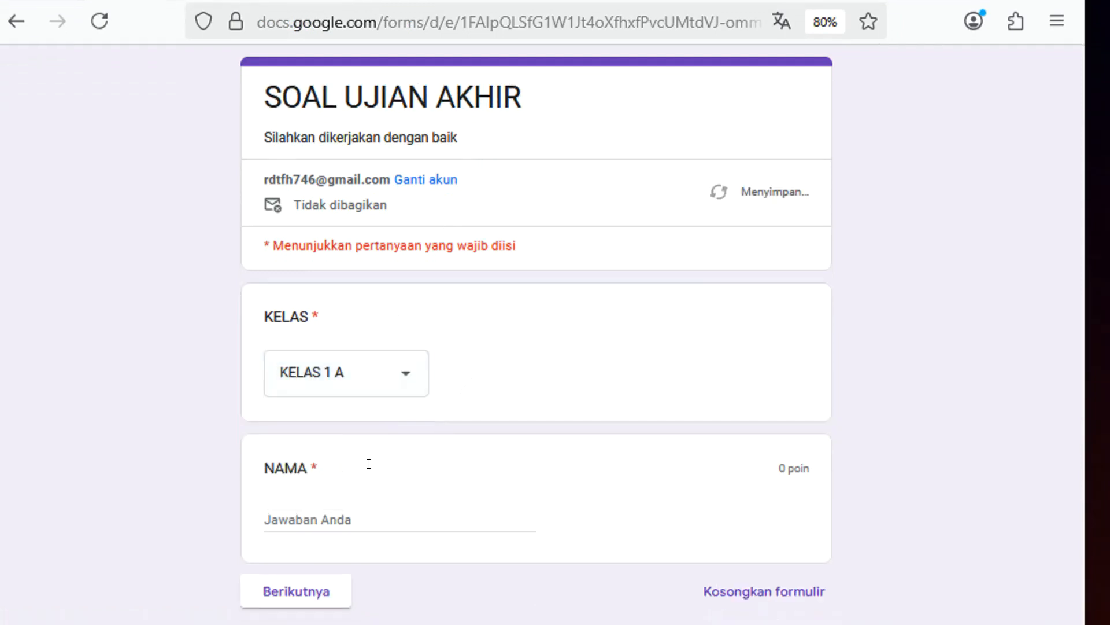
click(369, 517)
text(BU)
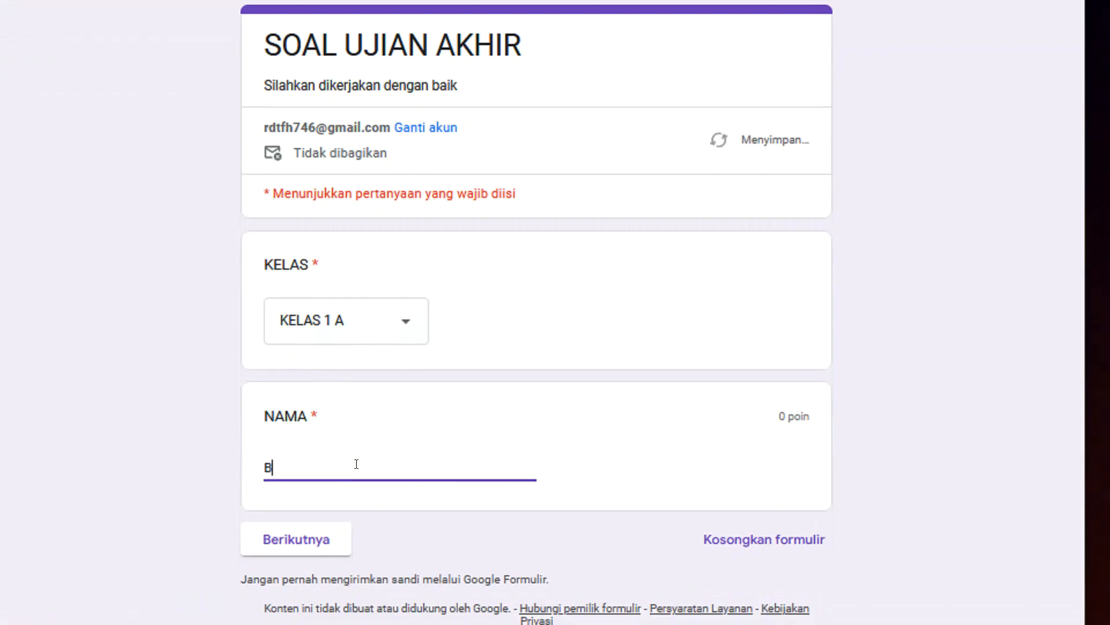
text(DI)
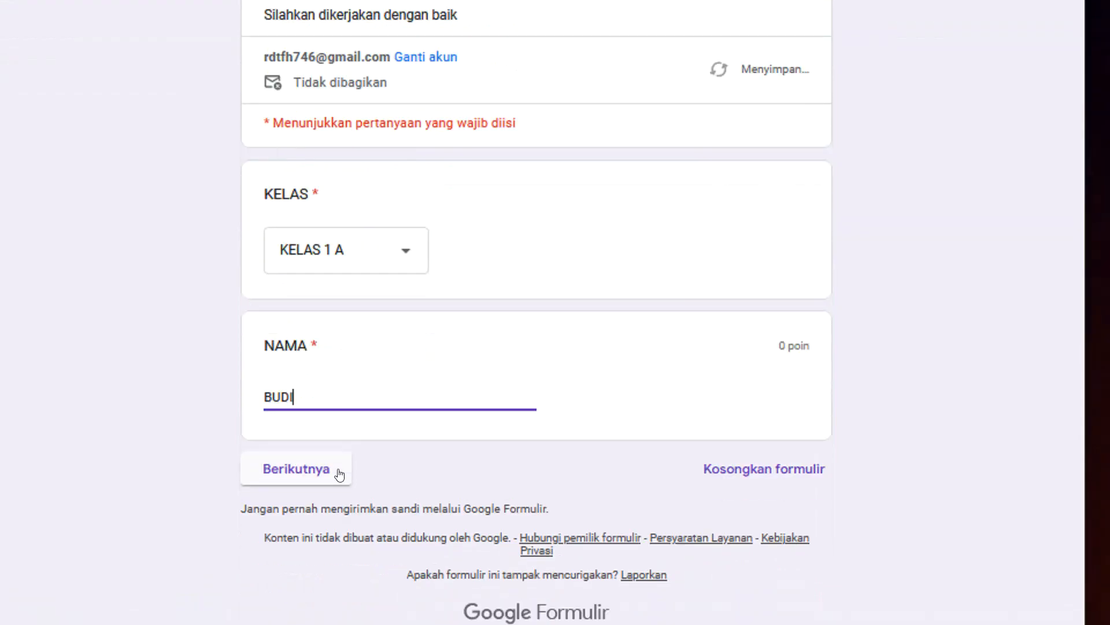
click(306, 548)
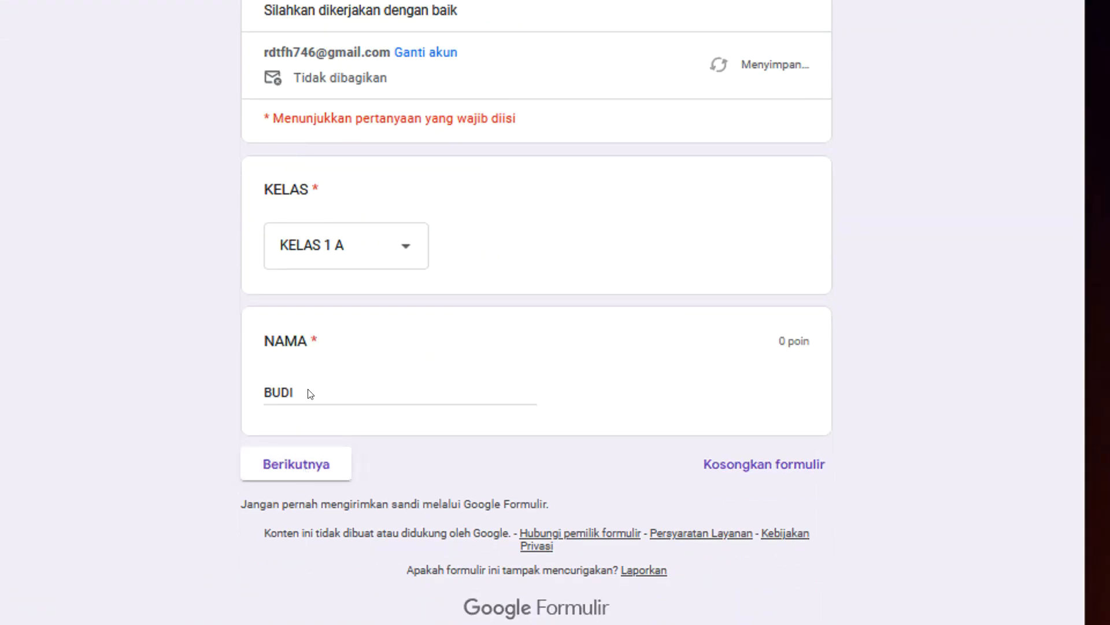
Answer question 2 with C. Hardisk, question 6 with option A, and questions 8 and 5 with option B.
scroll(437, 277, down, 3)
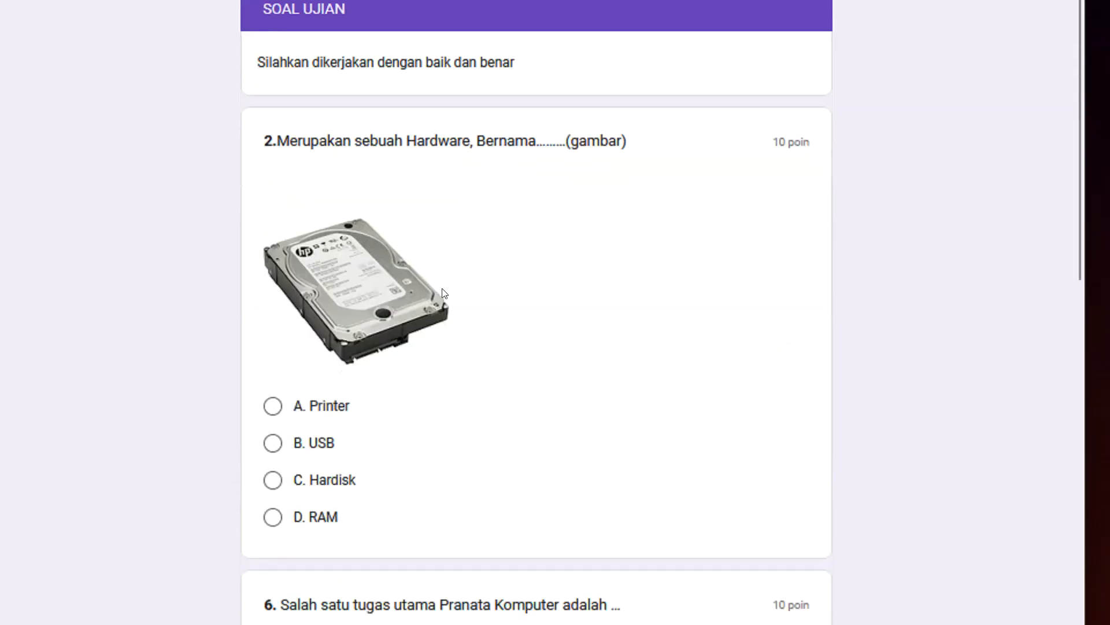
scroll(416, 175, up, 2)
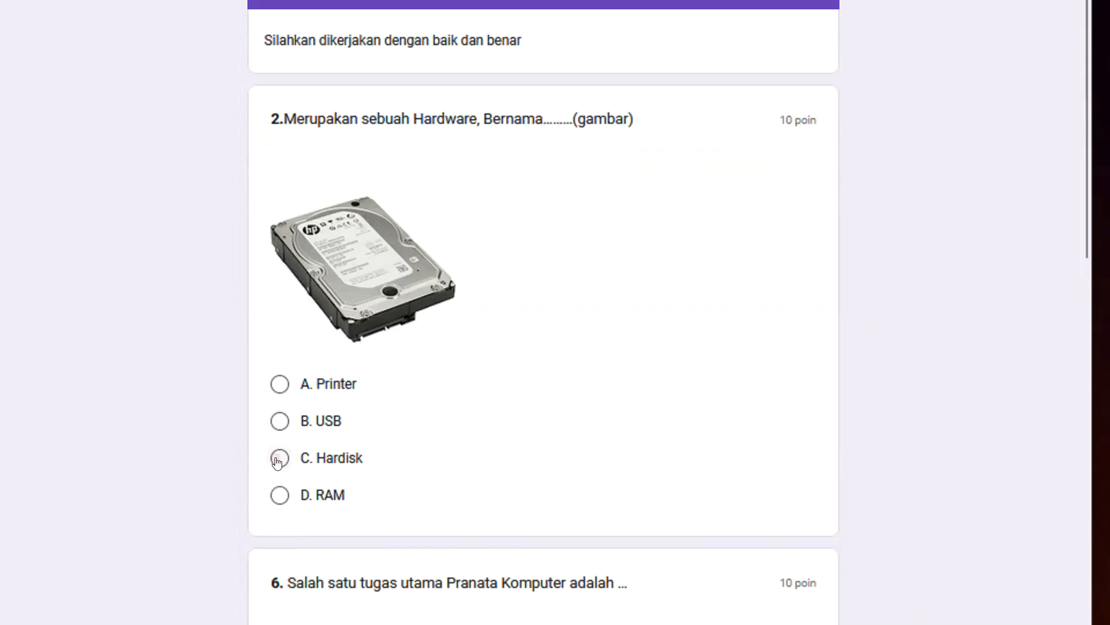
click(277, 479)
scroll(508, 416, down, 3)
click(296, 457)
scroll(461, 416, down, 8)
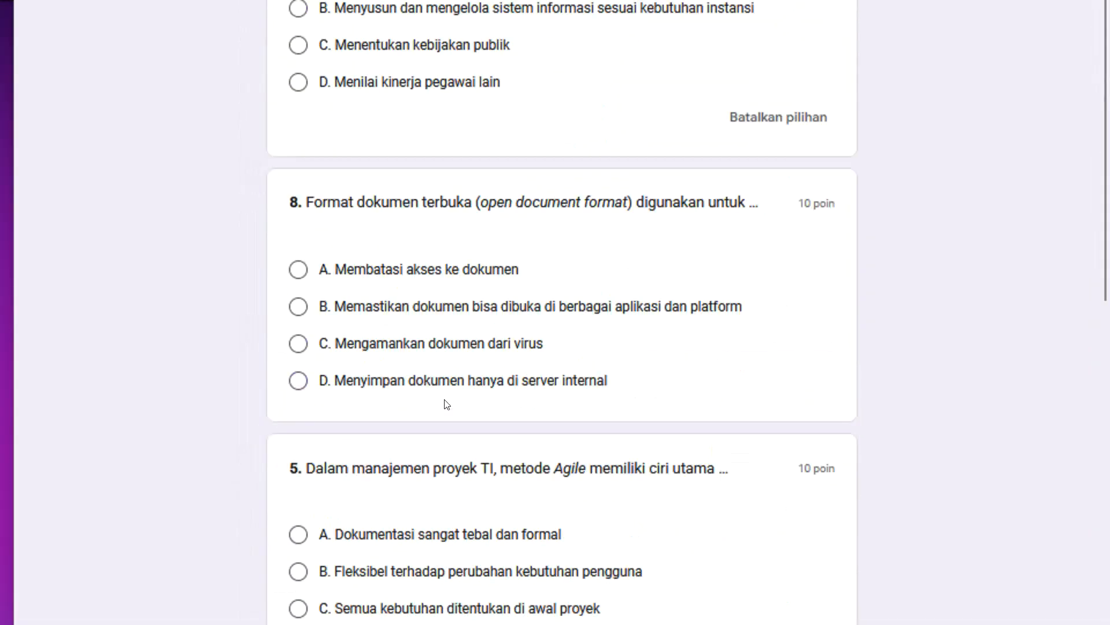
click(296, 307)
scroll(292, 312, down, 5)
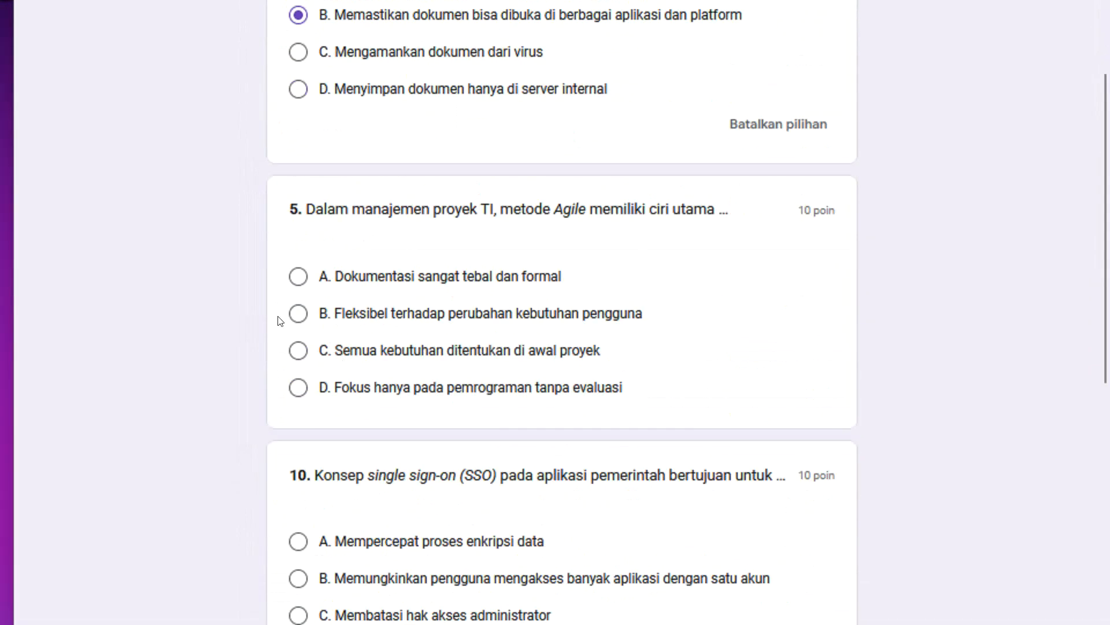
click(292, 315)
Look over the selected answers and submit the exam with the remaining questions unanswered.
scroll(324, 359, down, 5)
scroll(308, 414, down, 5)
scroll(307, 405, up, 15)
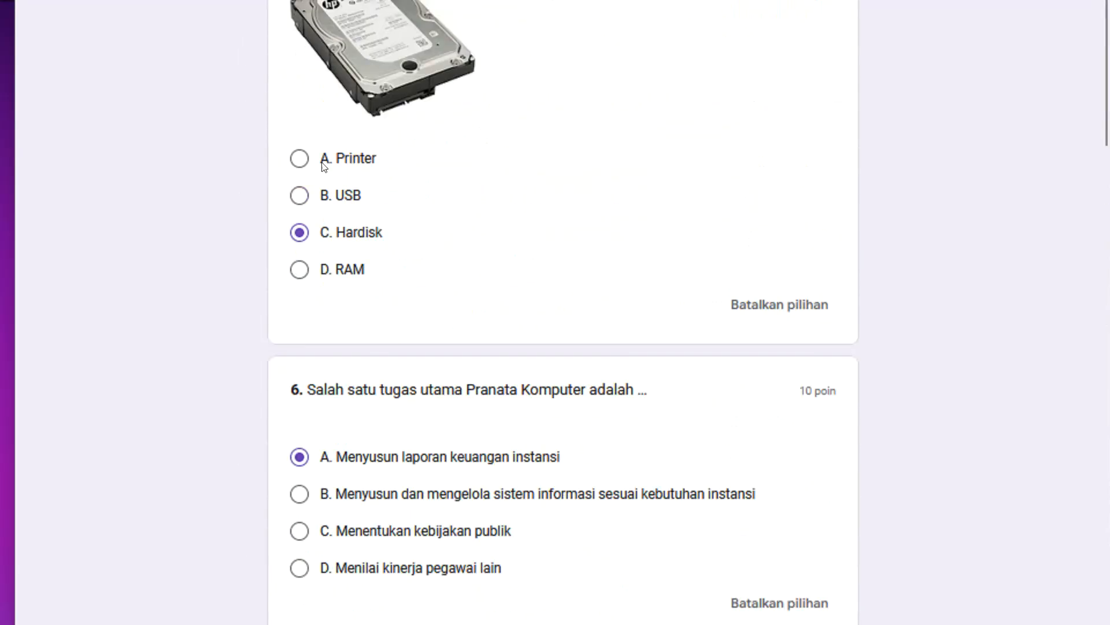
scroll(333, 425, down, 12)
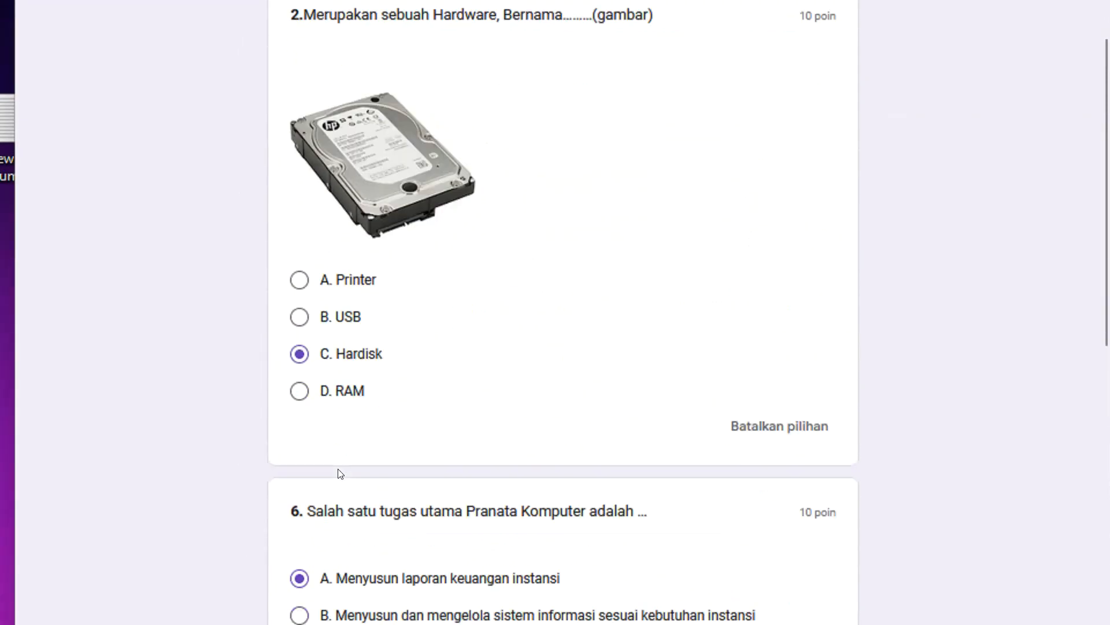
scroll(350, 473, down, 20)
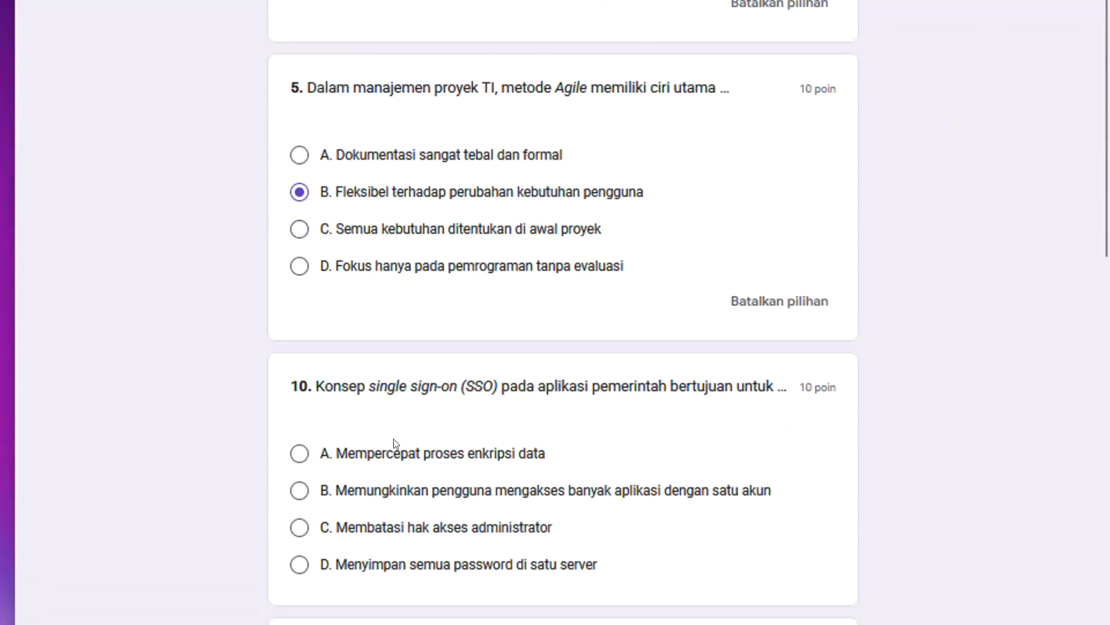
scroll(453, 343, down, 6)
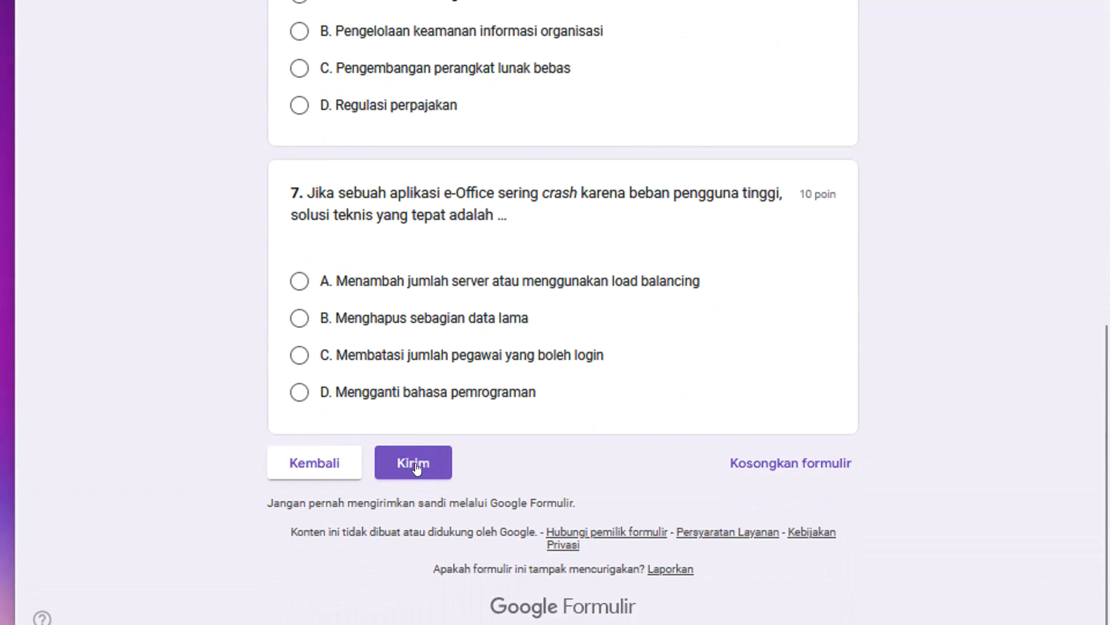
click(413, 466)
Read the confirmation message, open the respondent's score and check the total points.
scroll(429, 140, up, 5)
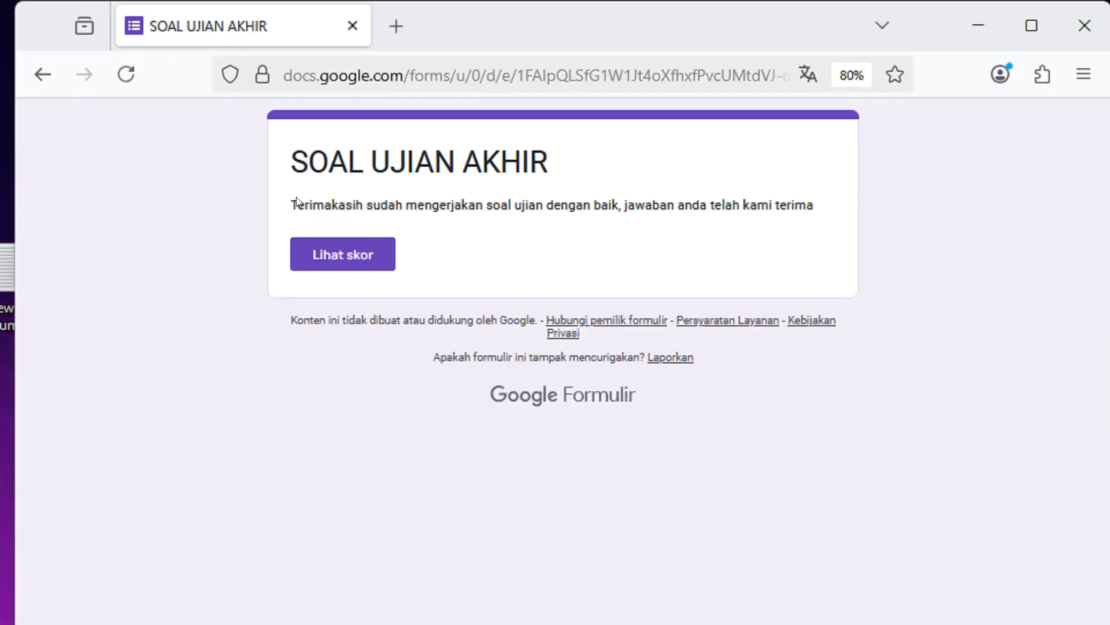
drag(293, 205, 825, 214)
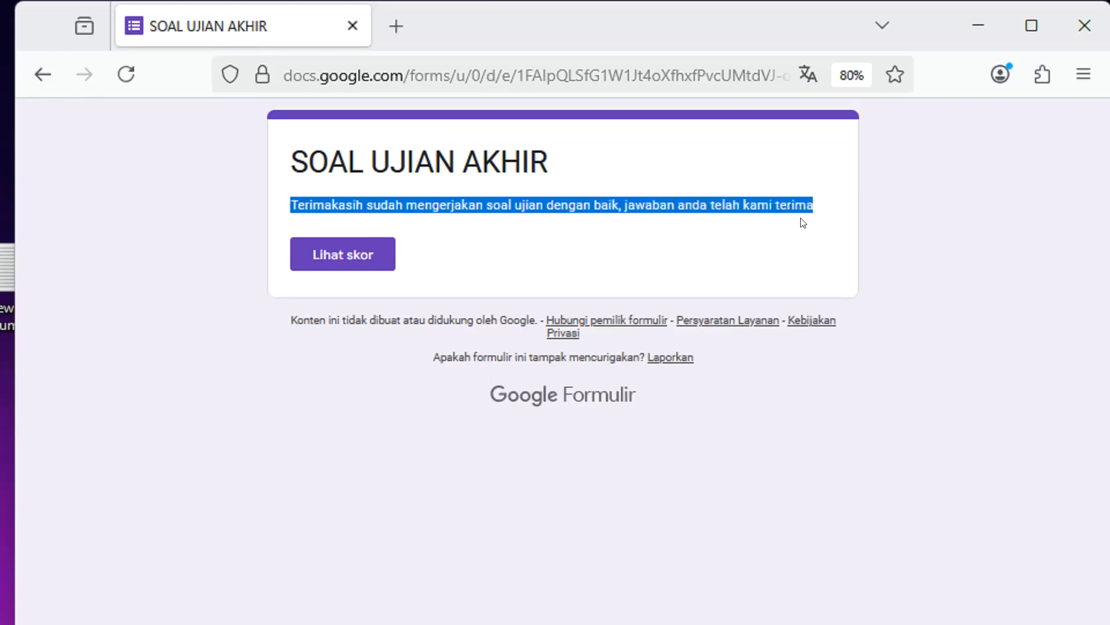
click(569, 249)
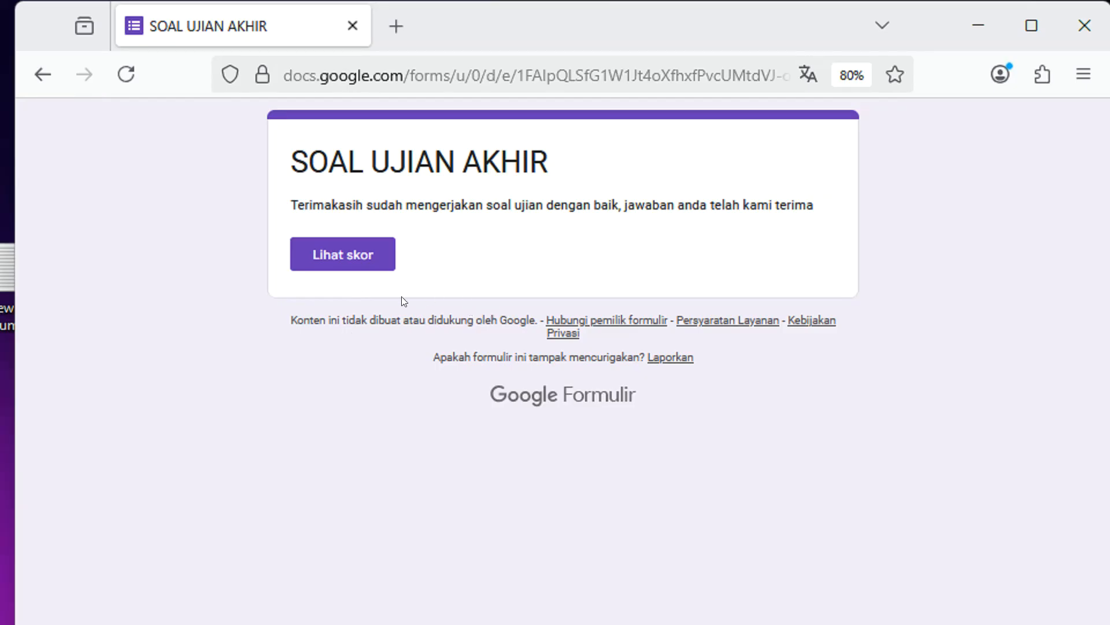
click(342, 261)
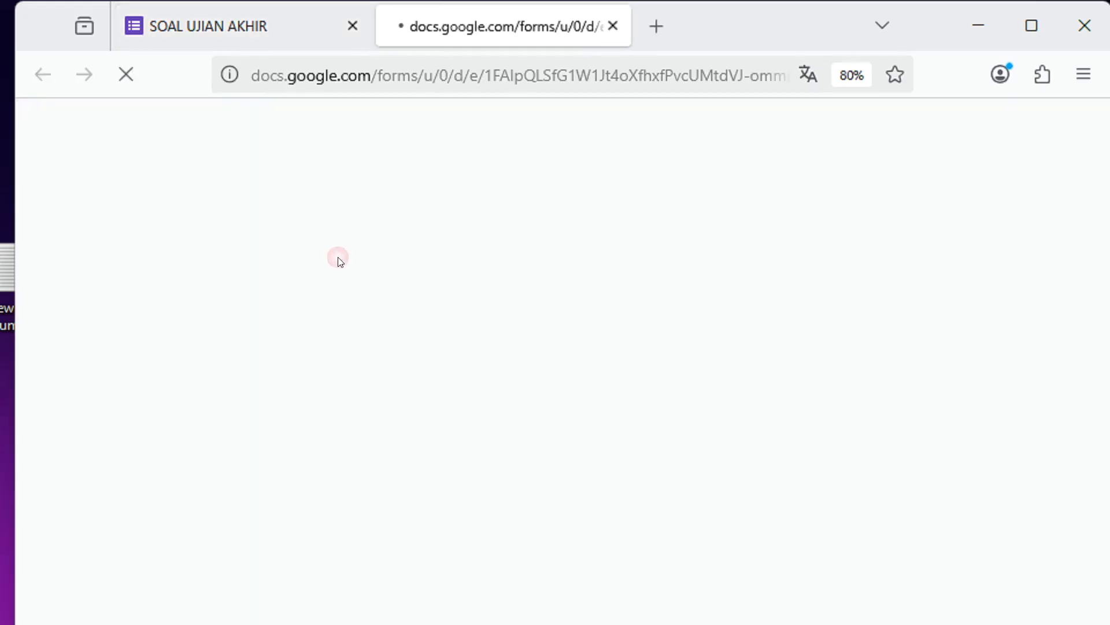
drag(758, 145, 807, 151)
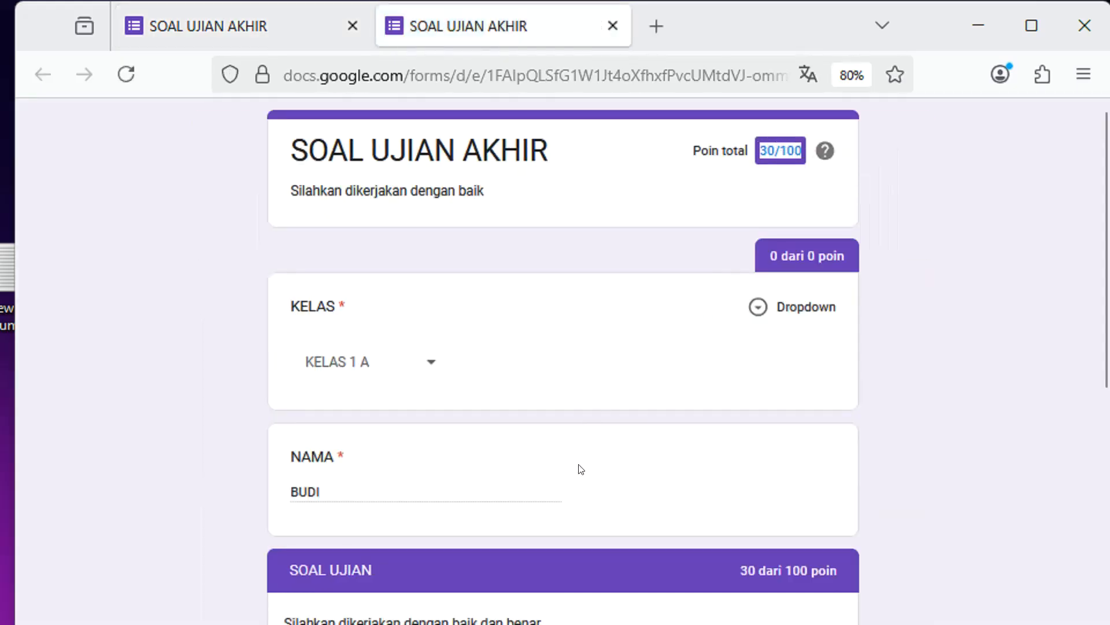
Examine the graded questions and the points awarded for unanswered question 10.
scroll(582, 469, down, 6)
scroll(584, 461, down, 5)
scroll(583, 458, down, 20)
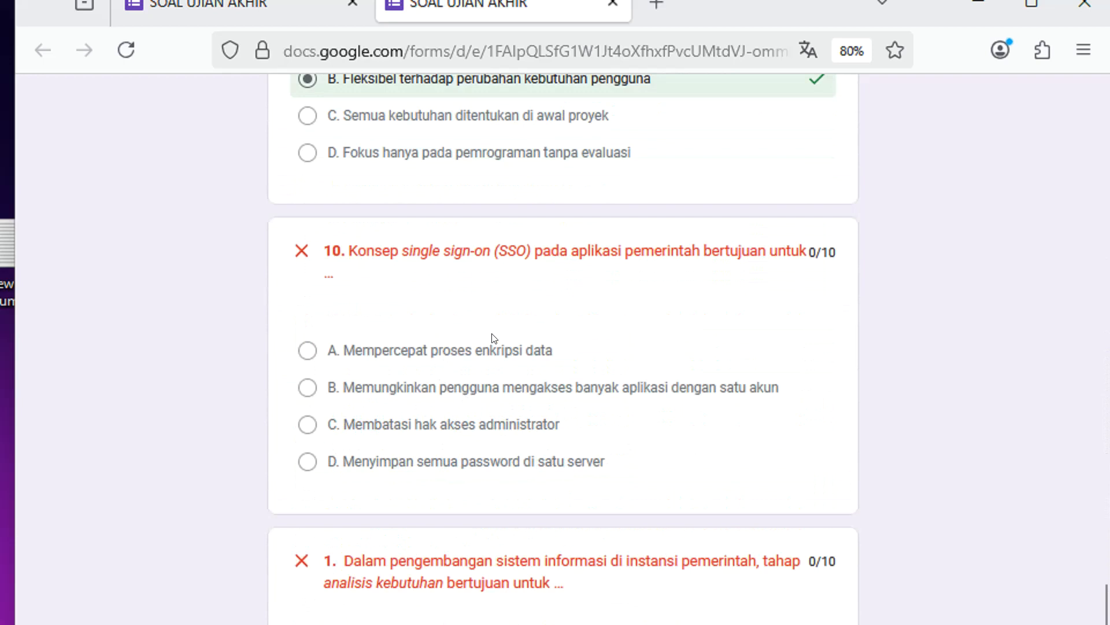
scroll(435, 336, down, 5)
scroll(434, 342, up, 3)
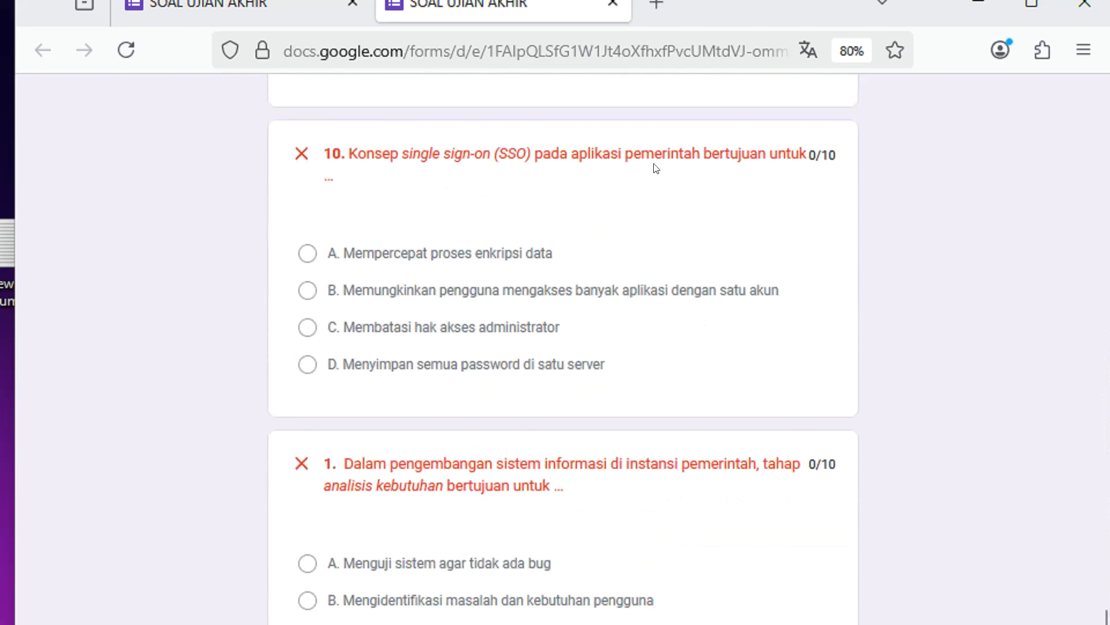
drag(803, 154, 837, 156)
scroll(558, 470, down, 15)
Compare the chosen answer to question 6 with the correct answer shown beneath it.
scroll(553, 463, up, 7)
scroll(552, 463, up, 18)
scroll(548, 462, up, 8)
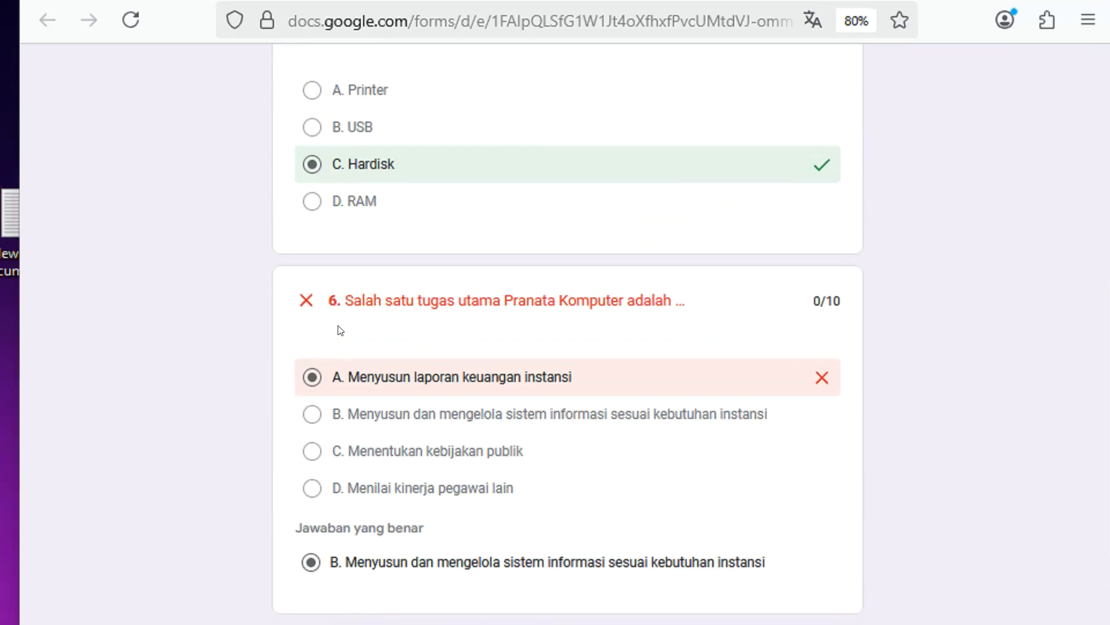
drag(330, 562, 371, 562)
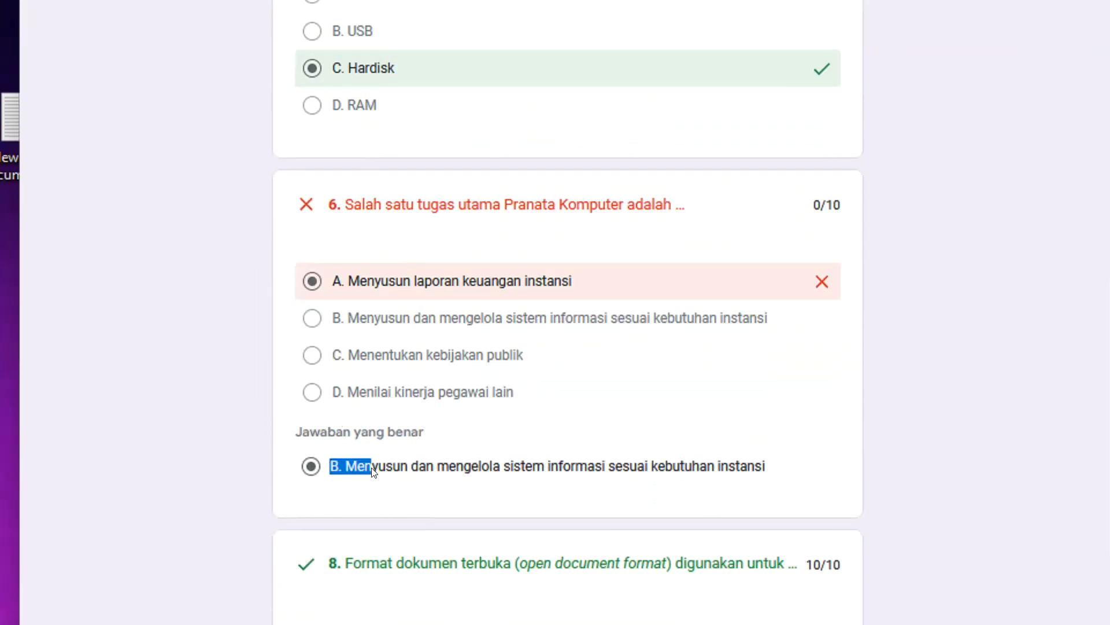
drag(332, 281, 391, 282)
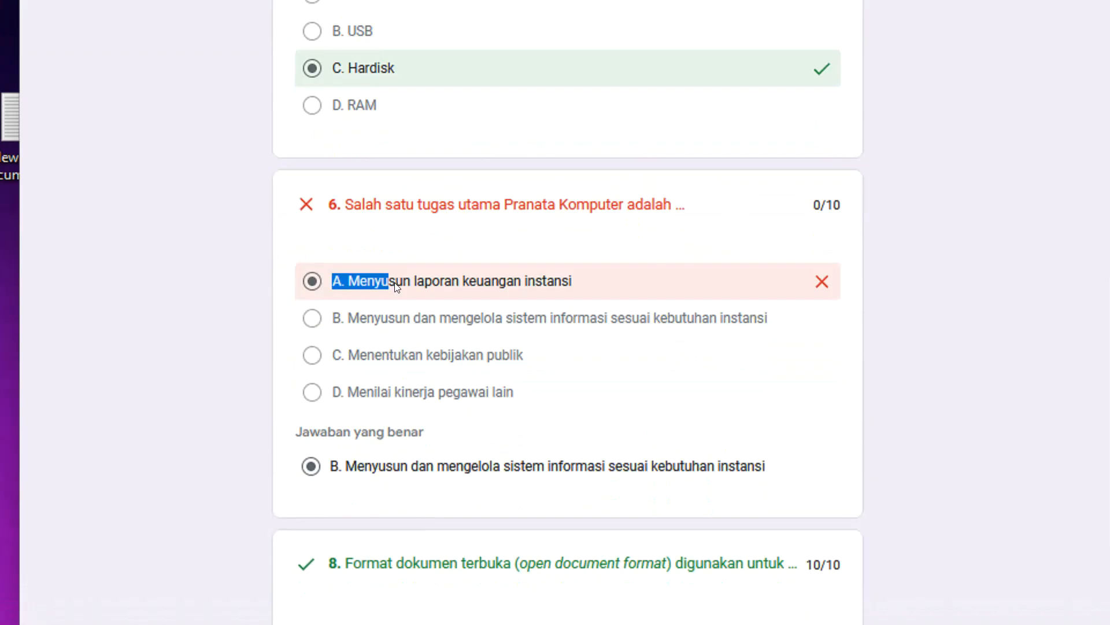
scroll(434, 312, up, 4)
scroll(434, 312, up, 10)
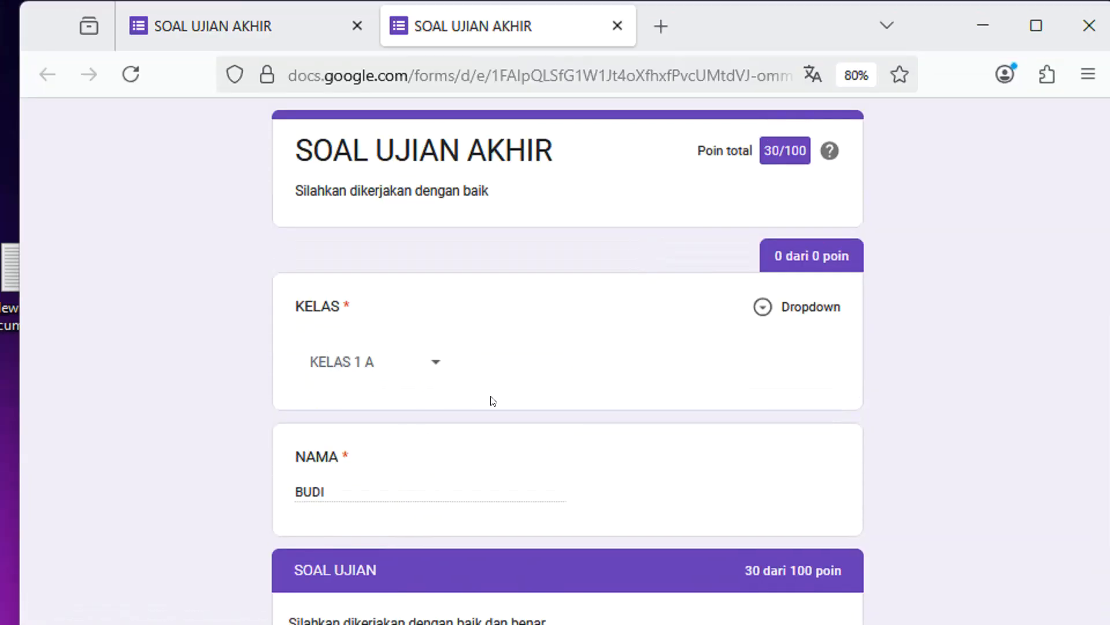
Switch to the form editor in Chrome and review the updated response summary, including scores, respondent names, classes and question 1.
scroll(491, 286, down, 3)
click(267, 596)
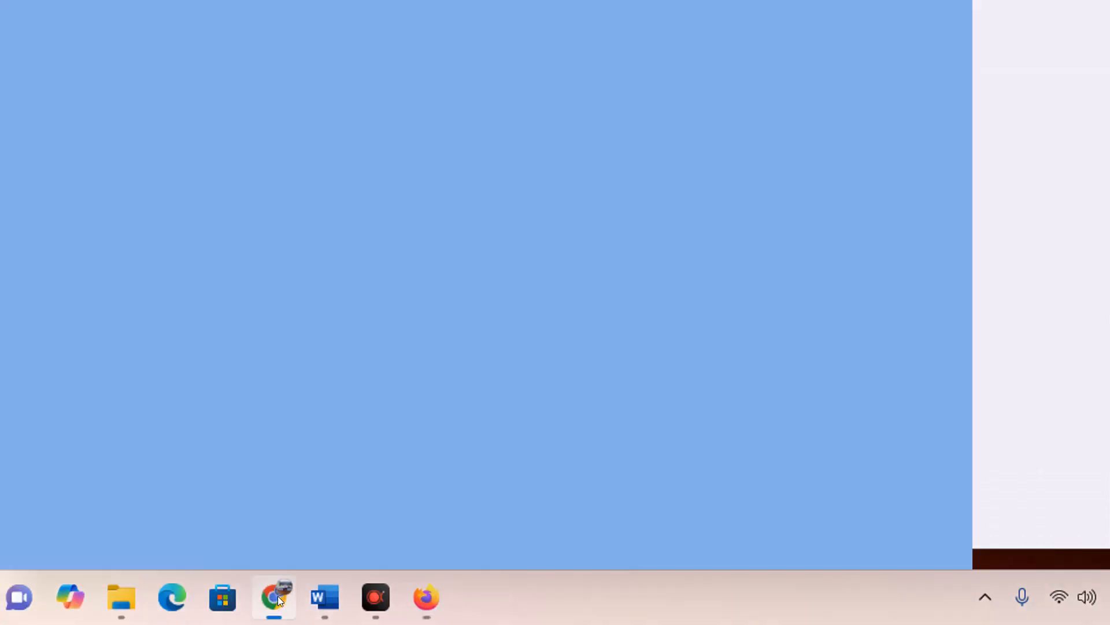
click(354, 160)
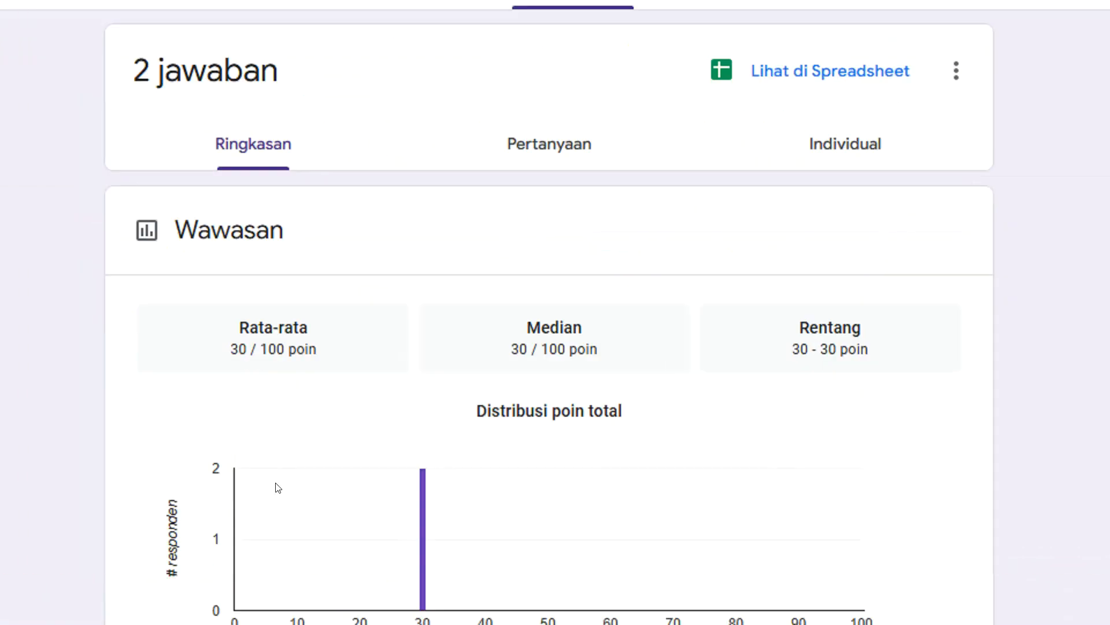
scroll(200, 618, down, 10)
scroll(397, 432, down, 10)
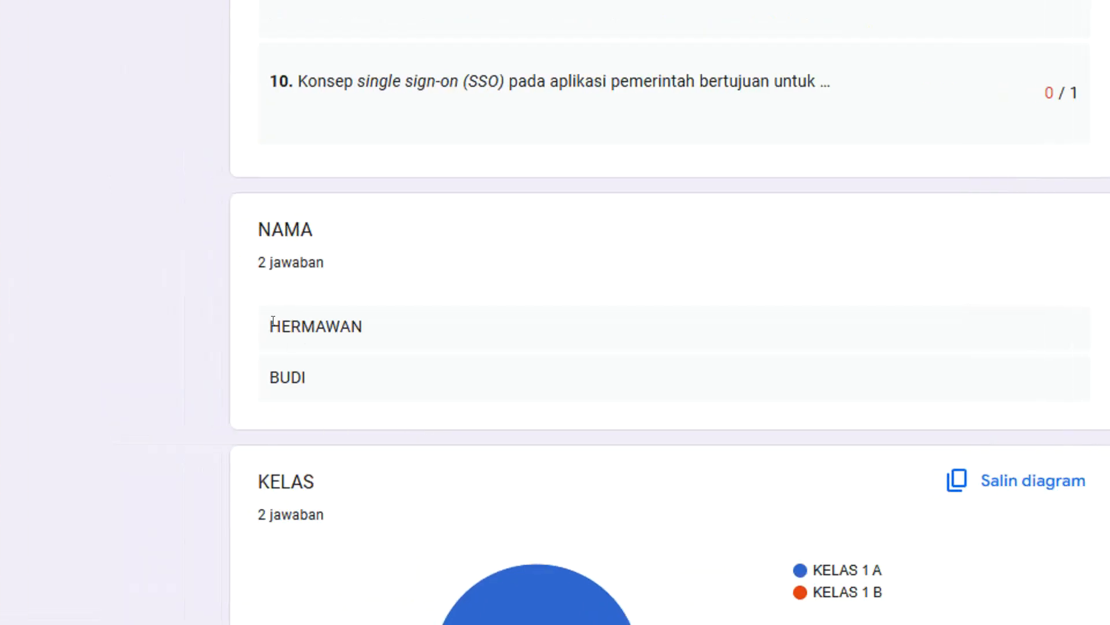
drag(273, 321, 350, 391)
scroll(644, 408, down, 6)
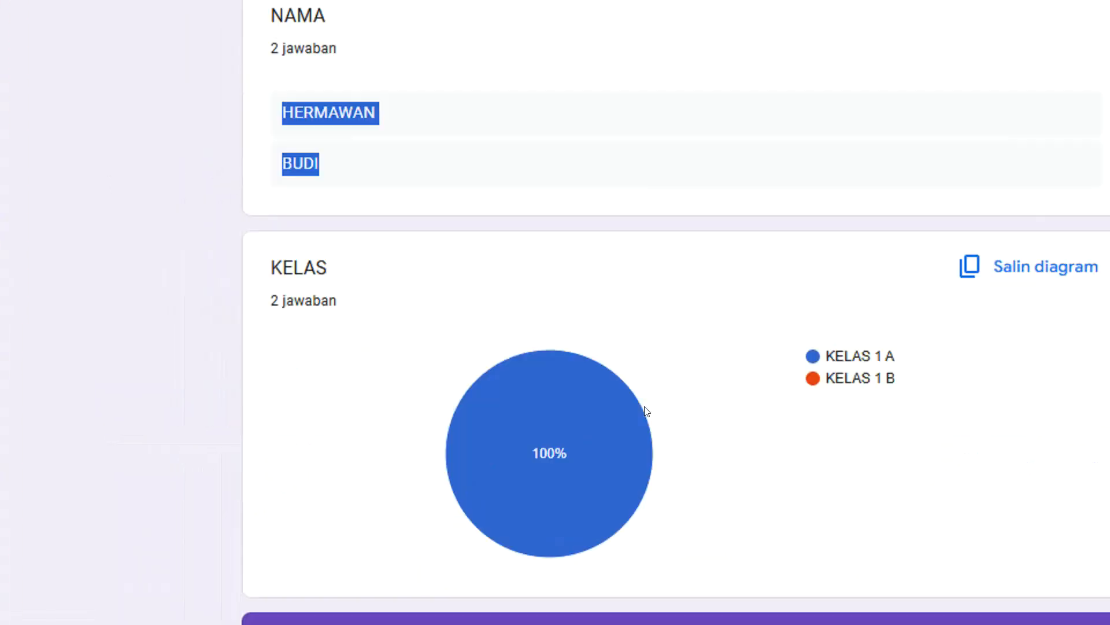
scroll(647, 402, down, 6)
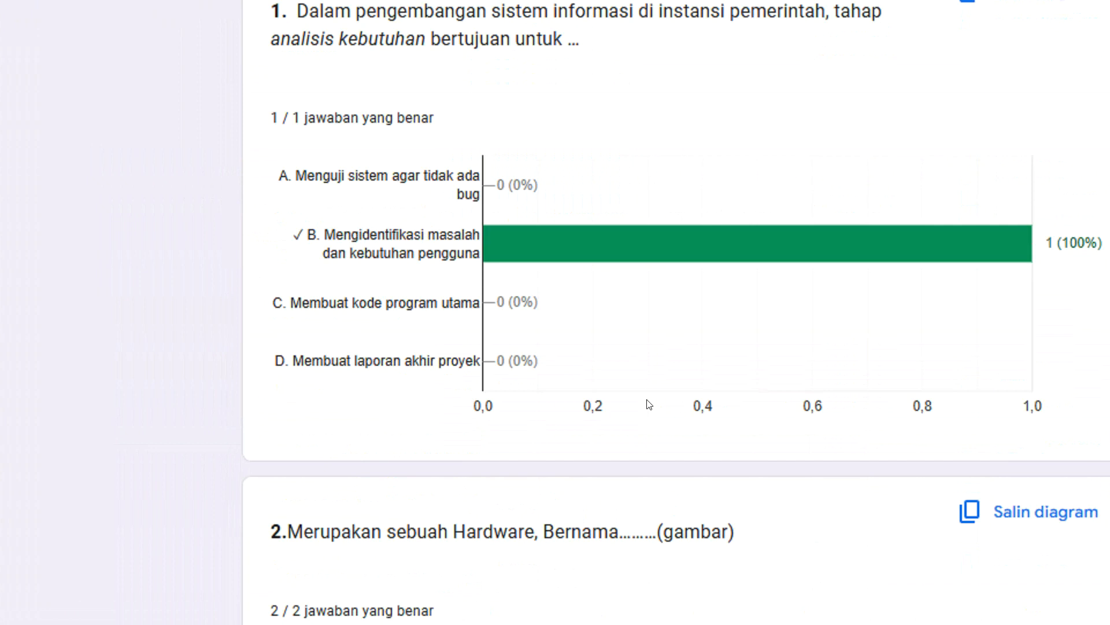
scroll(646, 396, up, 3)
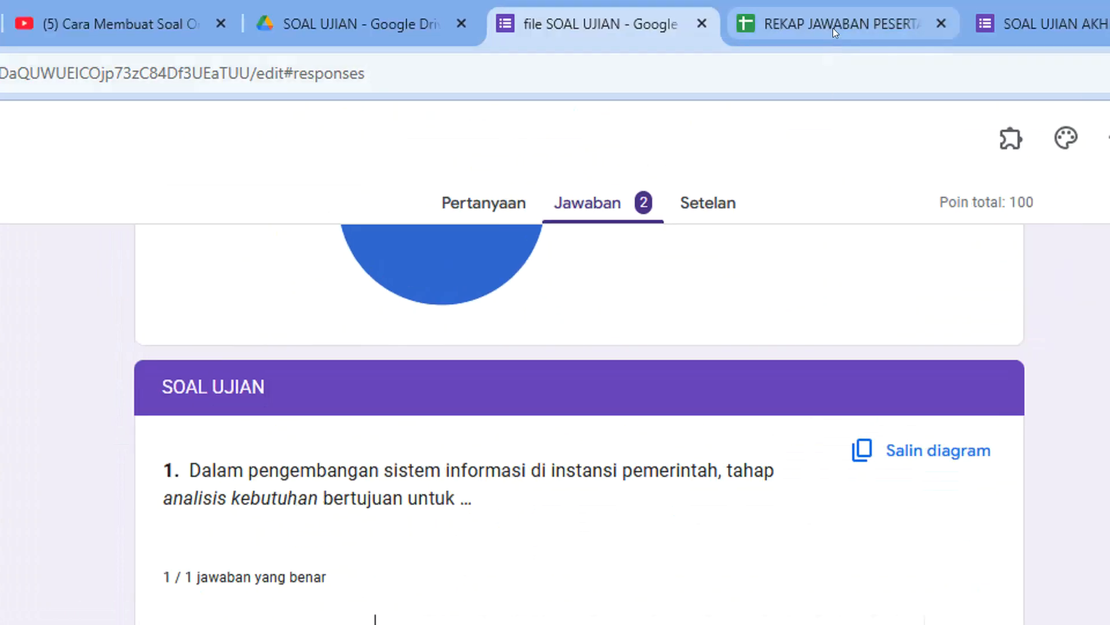
Open the response spreadsheet and check the new respondent's score, name and class in row 3.
click(832, 26)
click(26, 585)
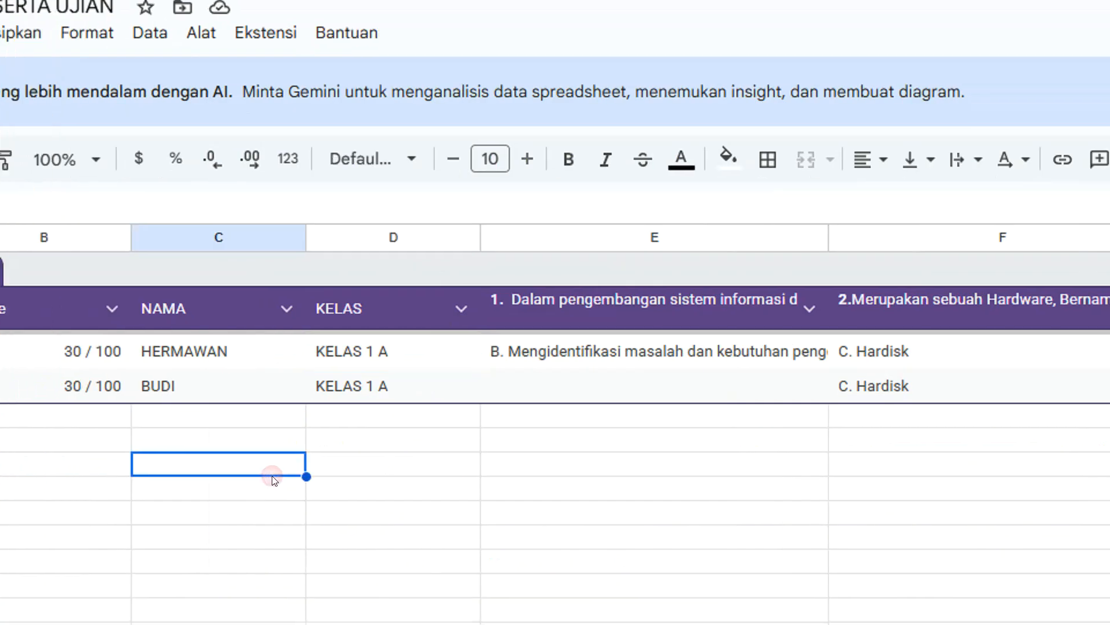
Review the second respondent's score, class and answers to questions 1 through 5 in row 3 of the response spreadsheet.
click(282, 385)
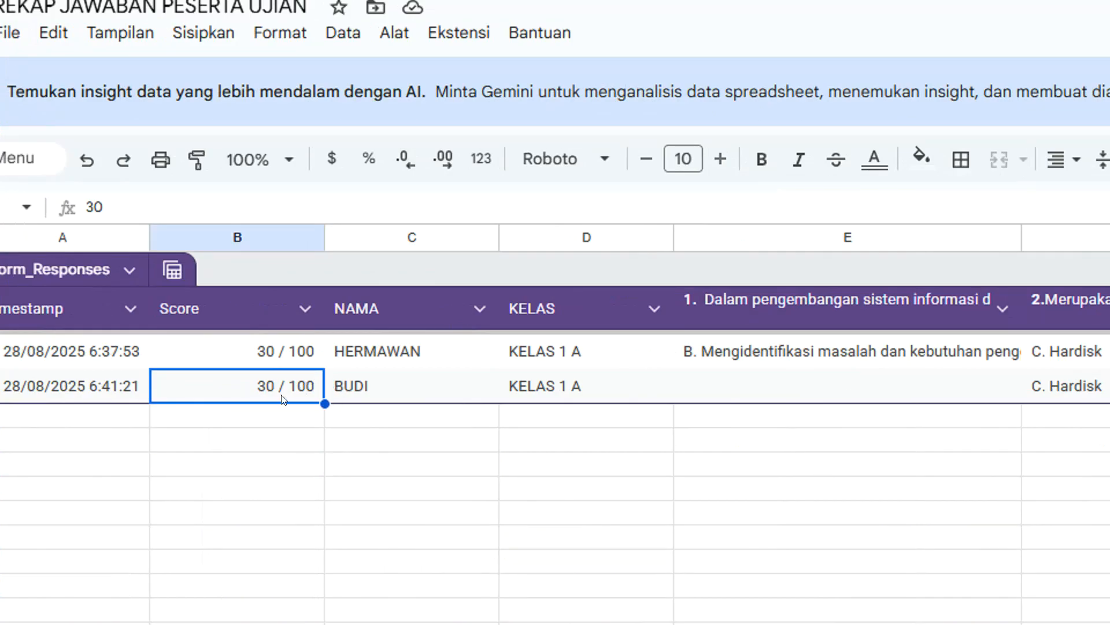
click(555, 388)
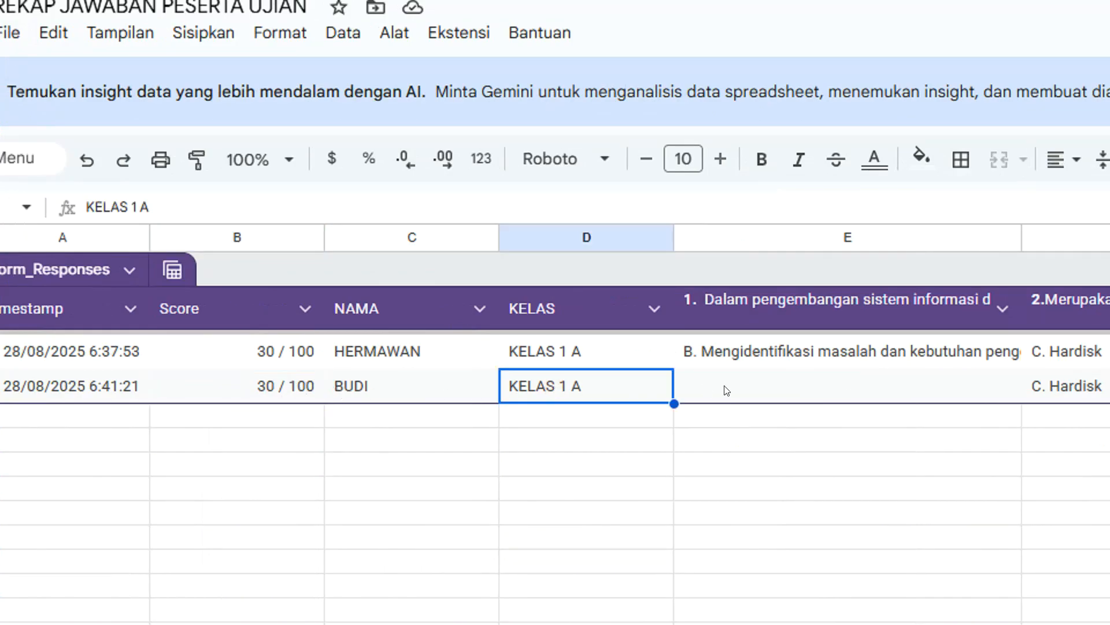
click(808, 385)
click(1109, 391)
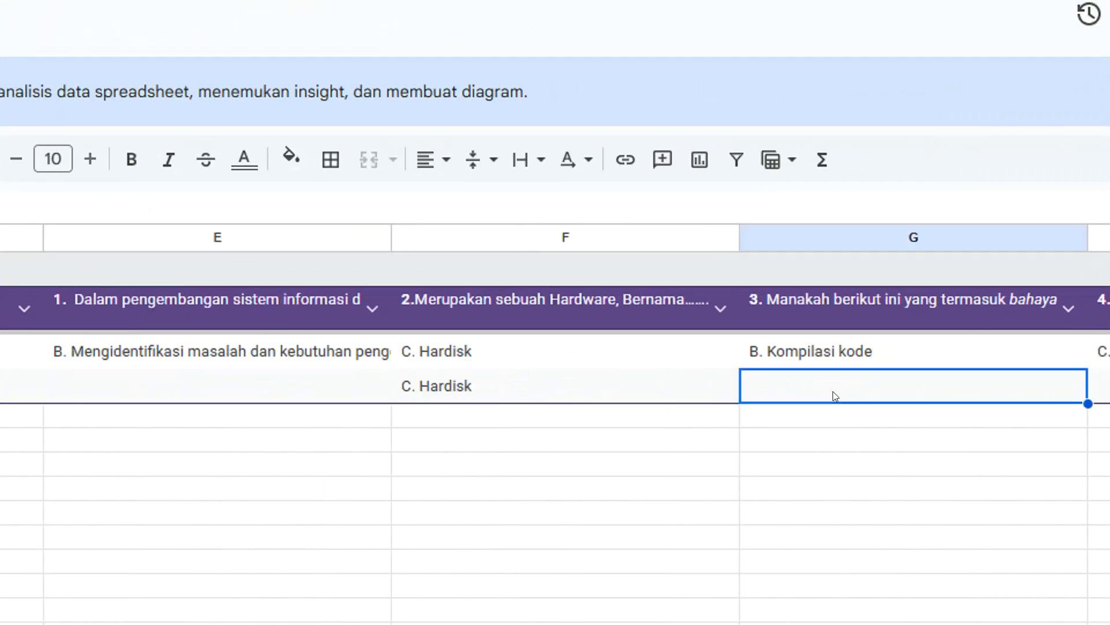
click(1109, 381)
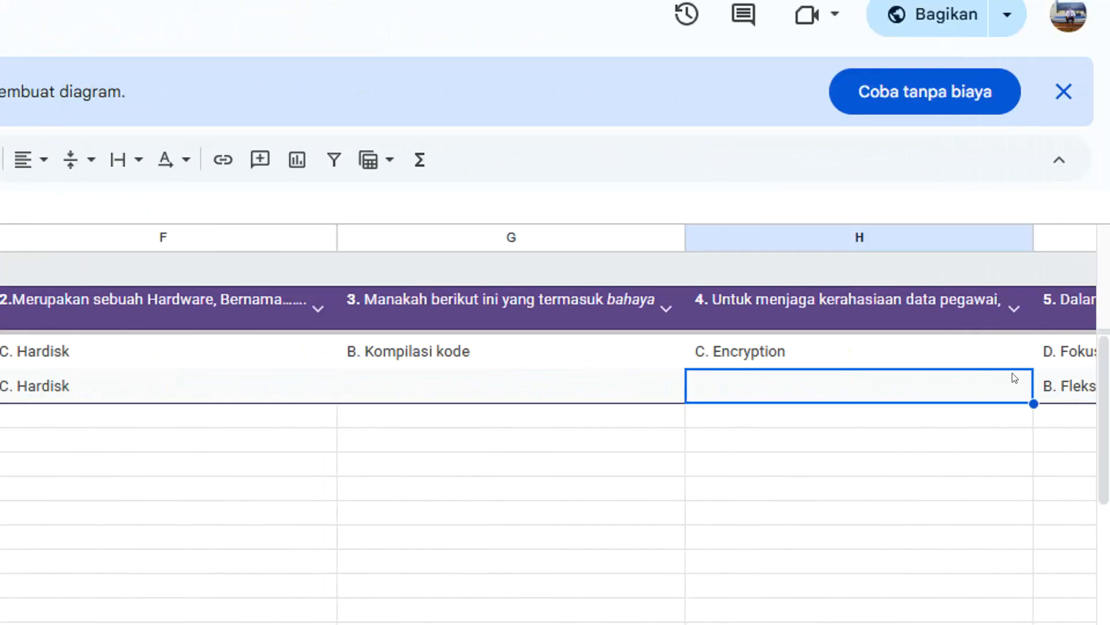
click(1057, 379)
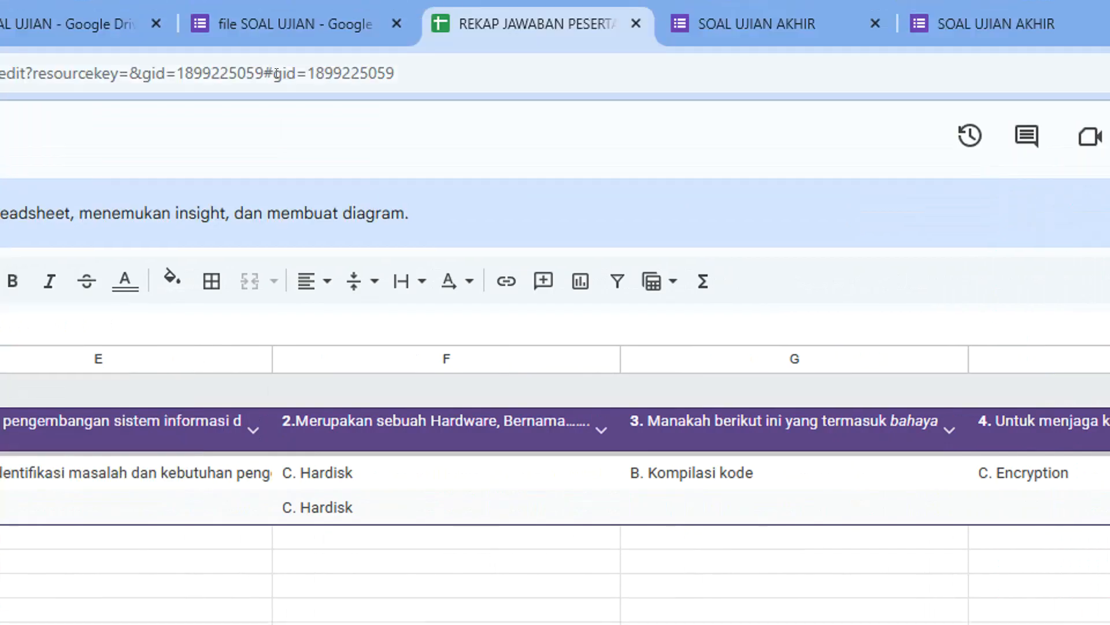
Switch back to the exam's form editor and open its list of questions.
click(281, 24)
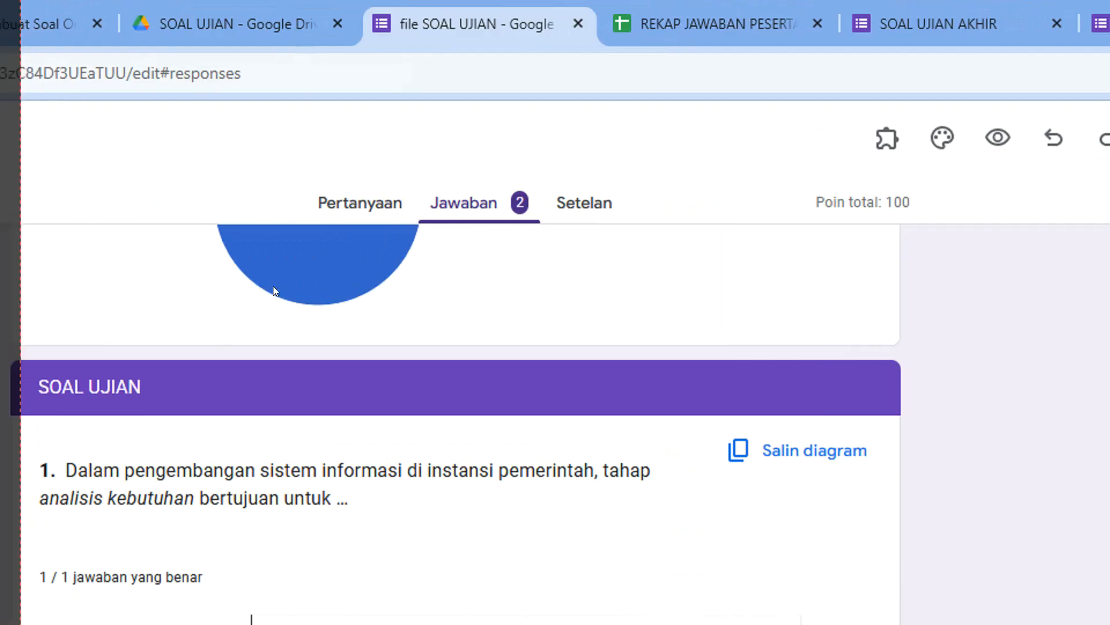
click(371, 202)
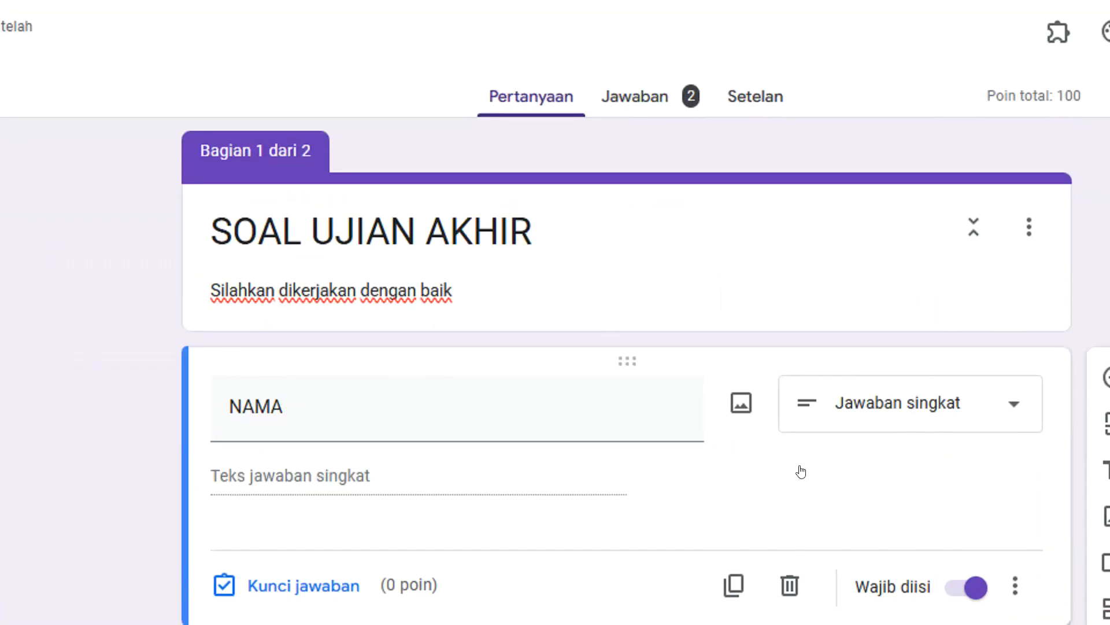